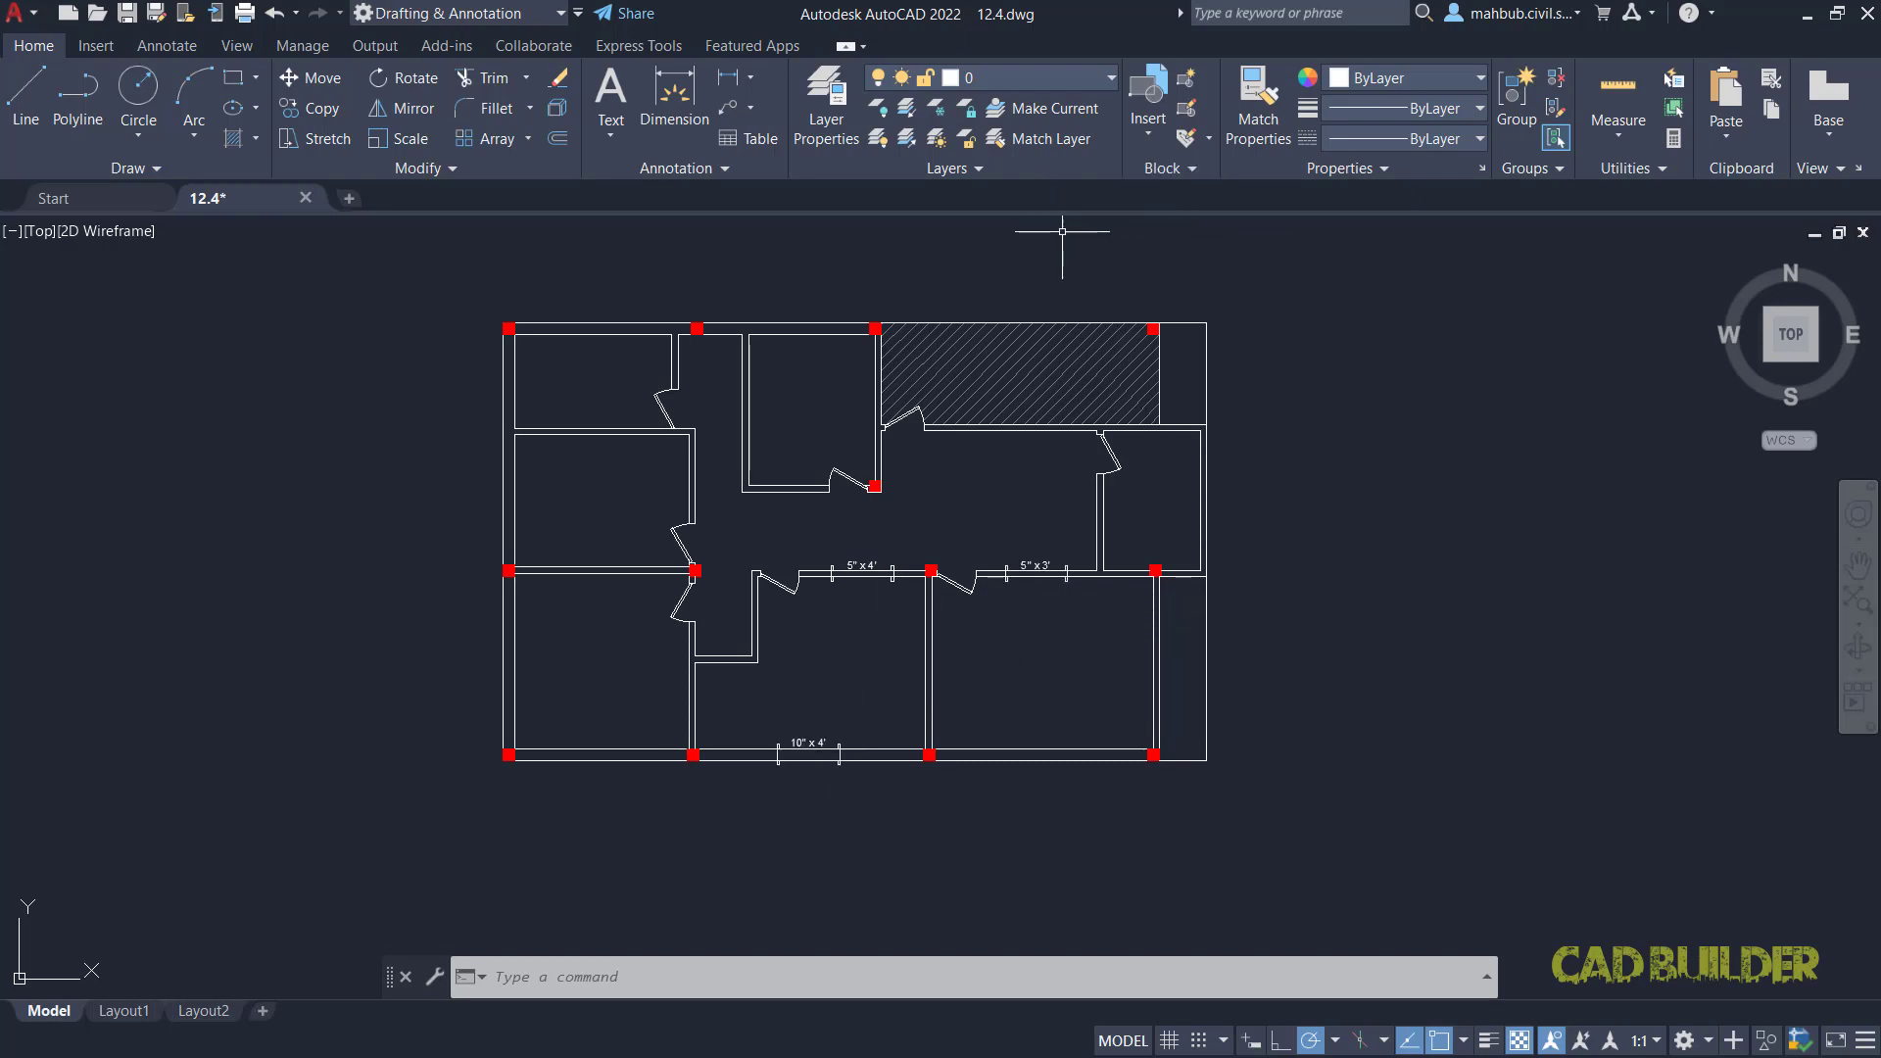
# Step: Start the DATAEXTRACTION command and proceed with creating a new data extraction
pyautogui.click(624, 979)
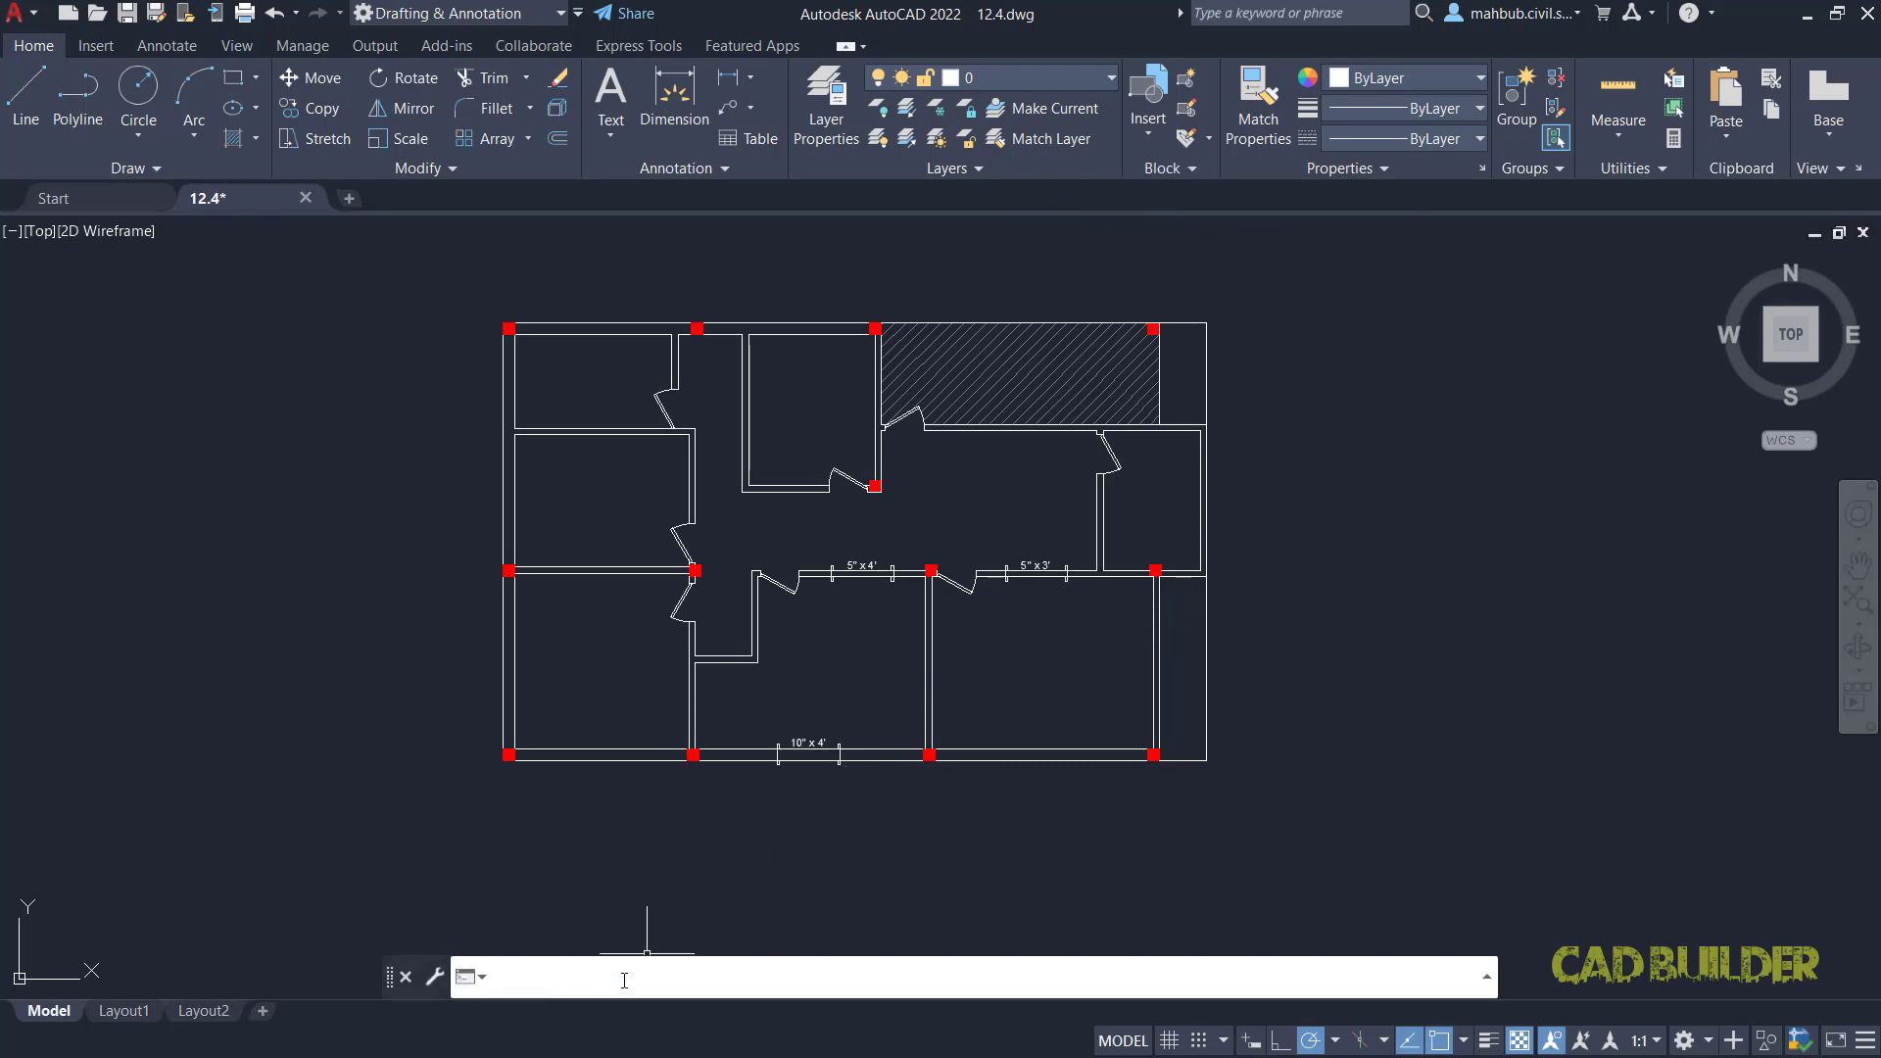
pyautogui.write('dataex')
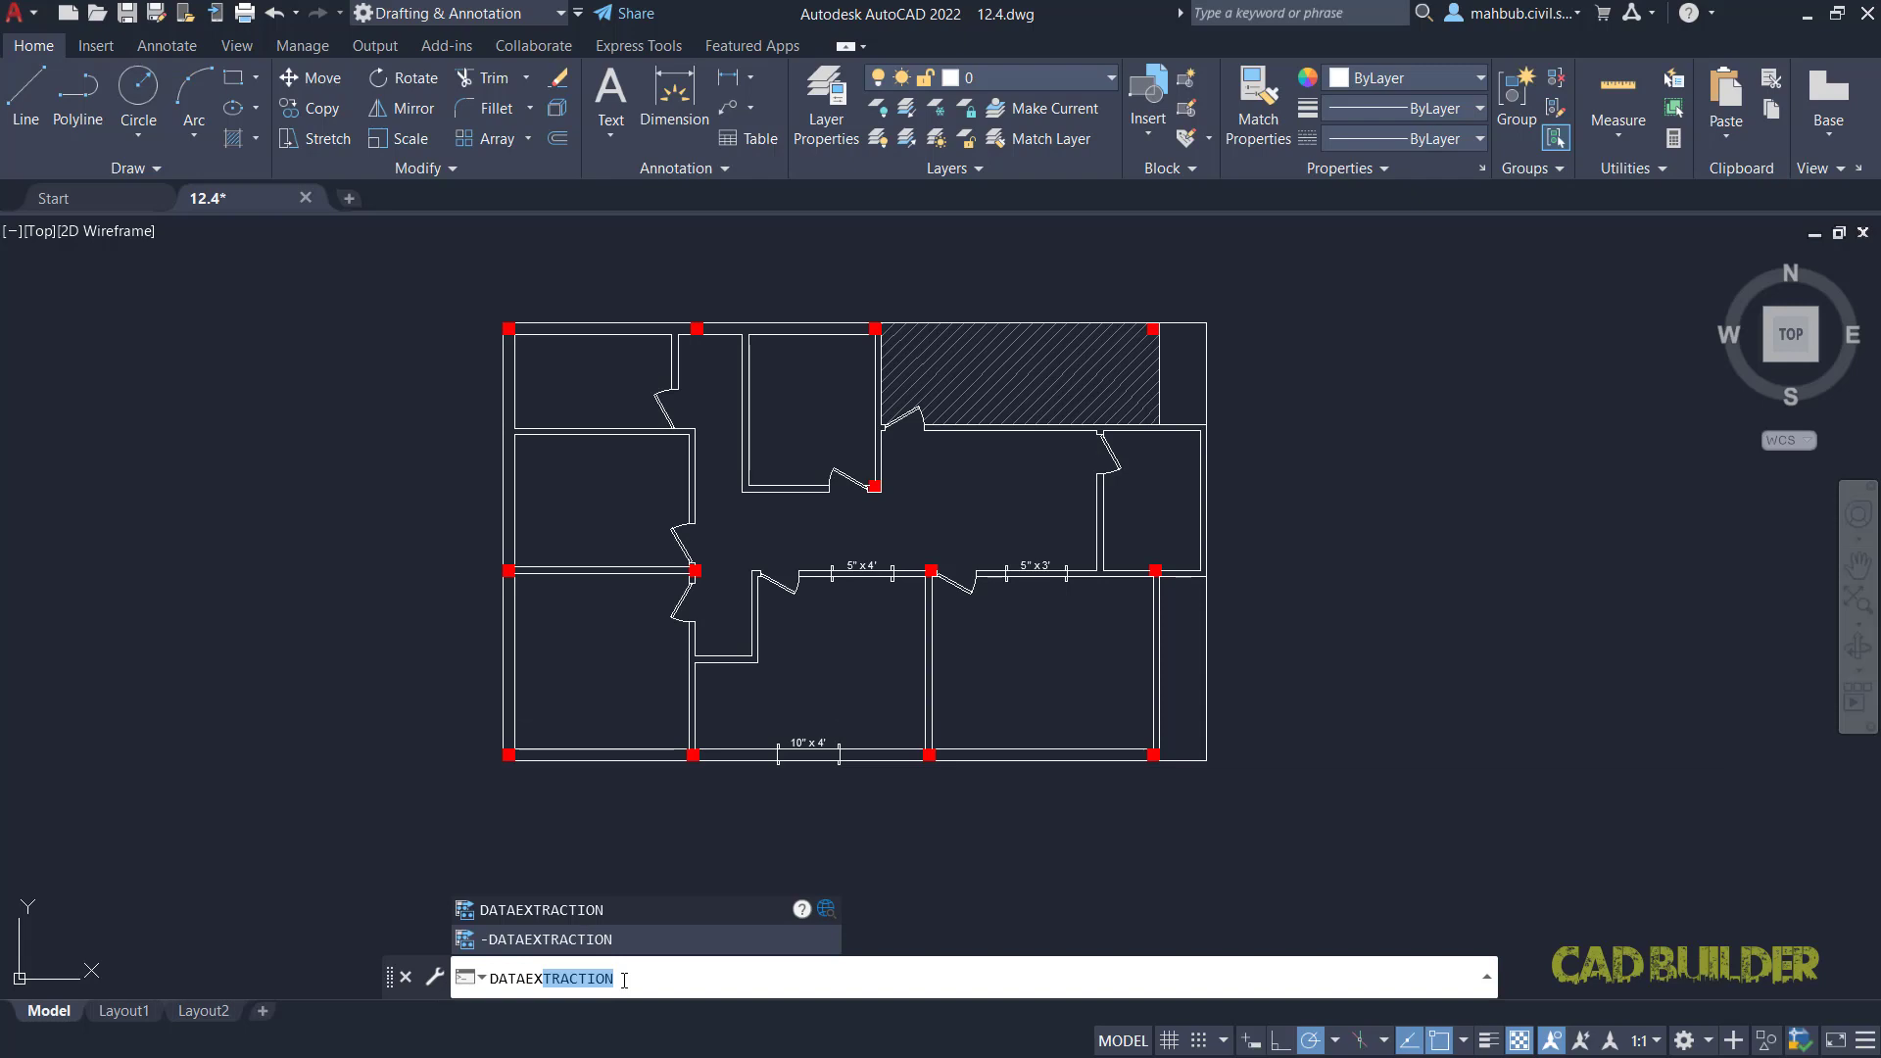
pyautogui.press('Return')
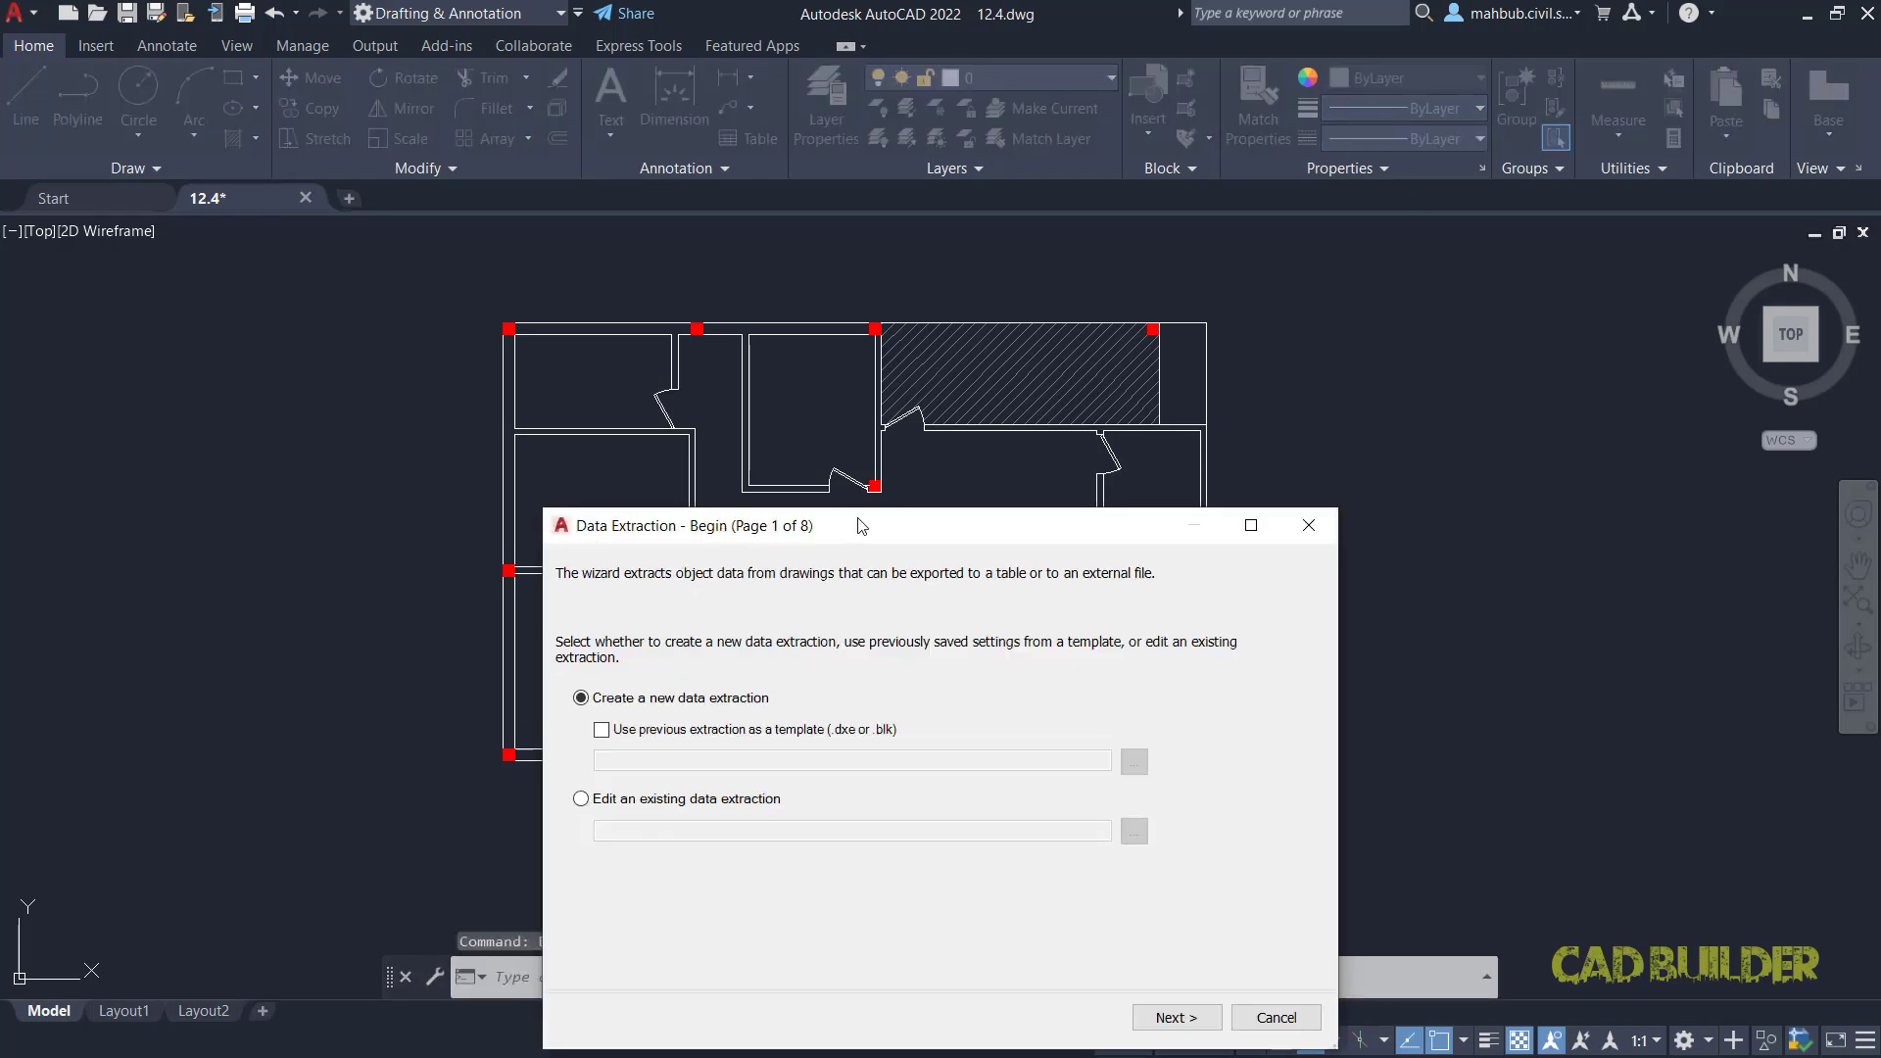
pyautogui.moveTo(858, 525); pyautogui.dragTo(821, 304)
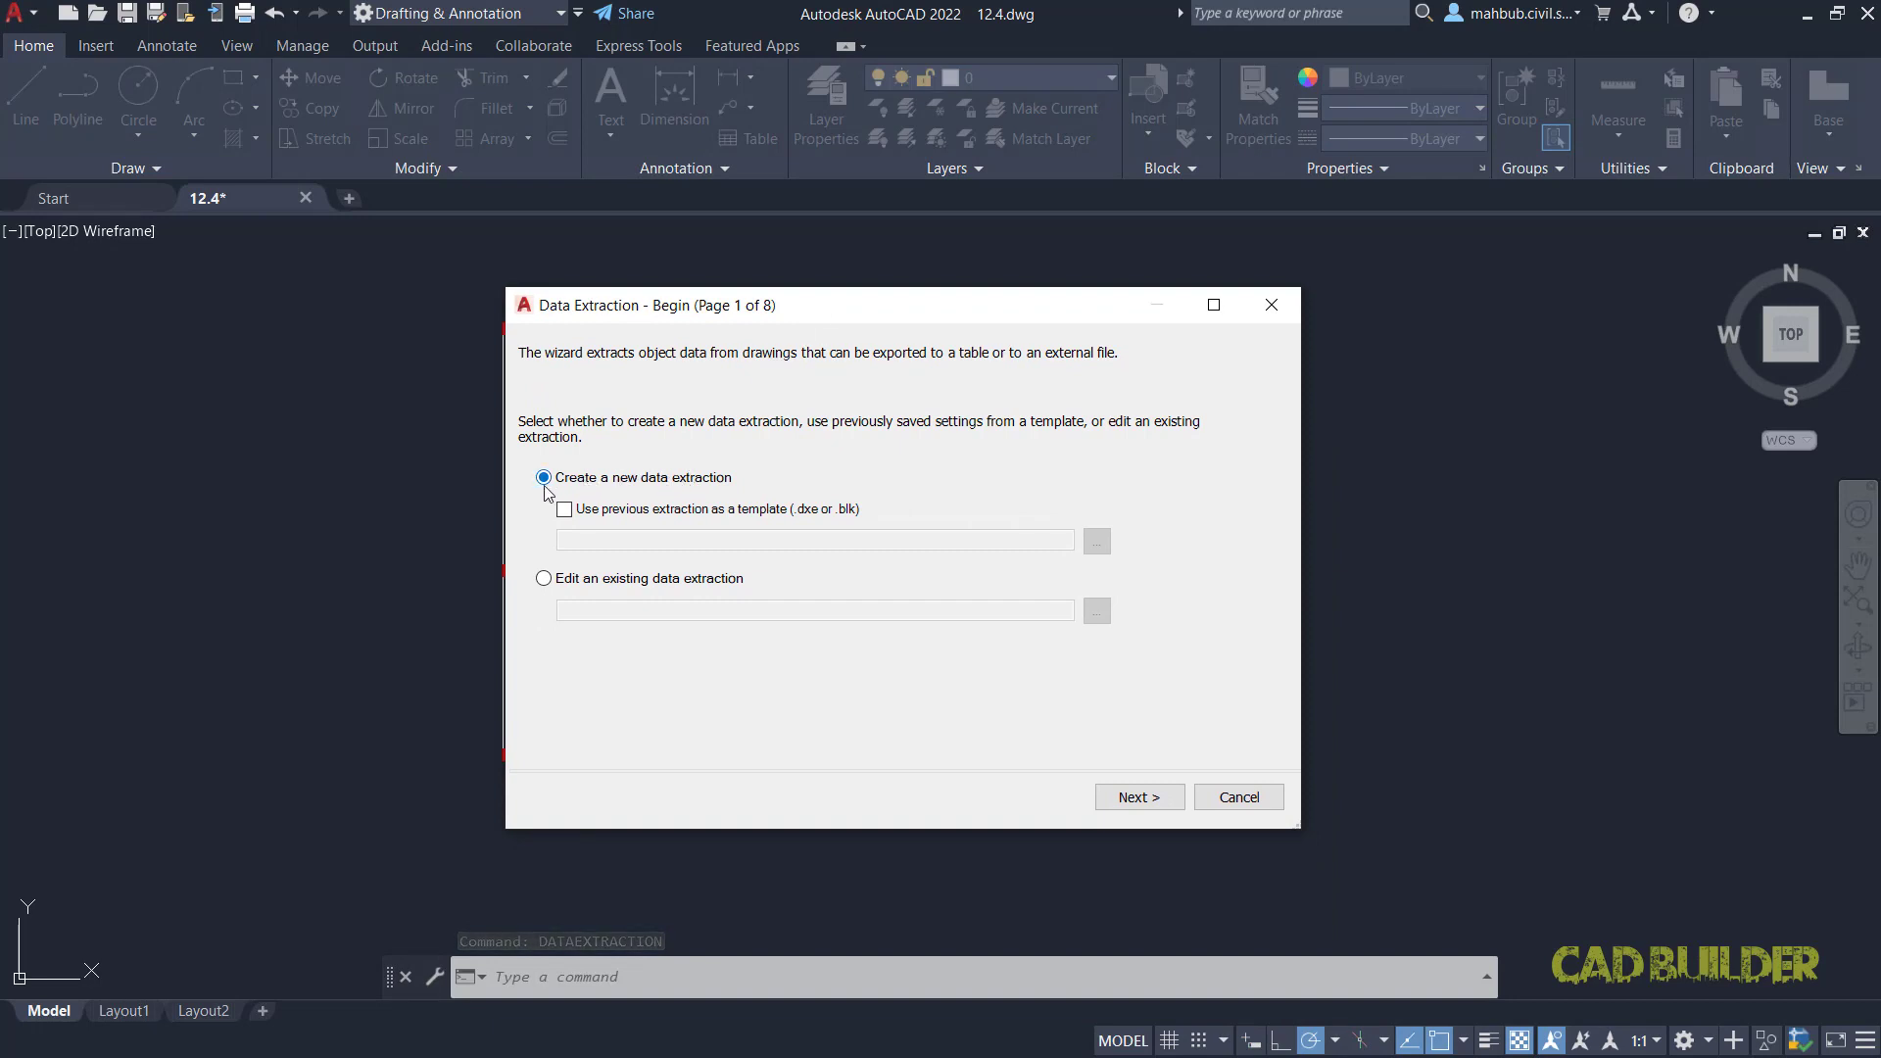
pyautogui.click(1127, 800)
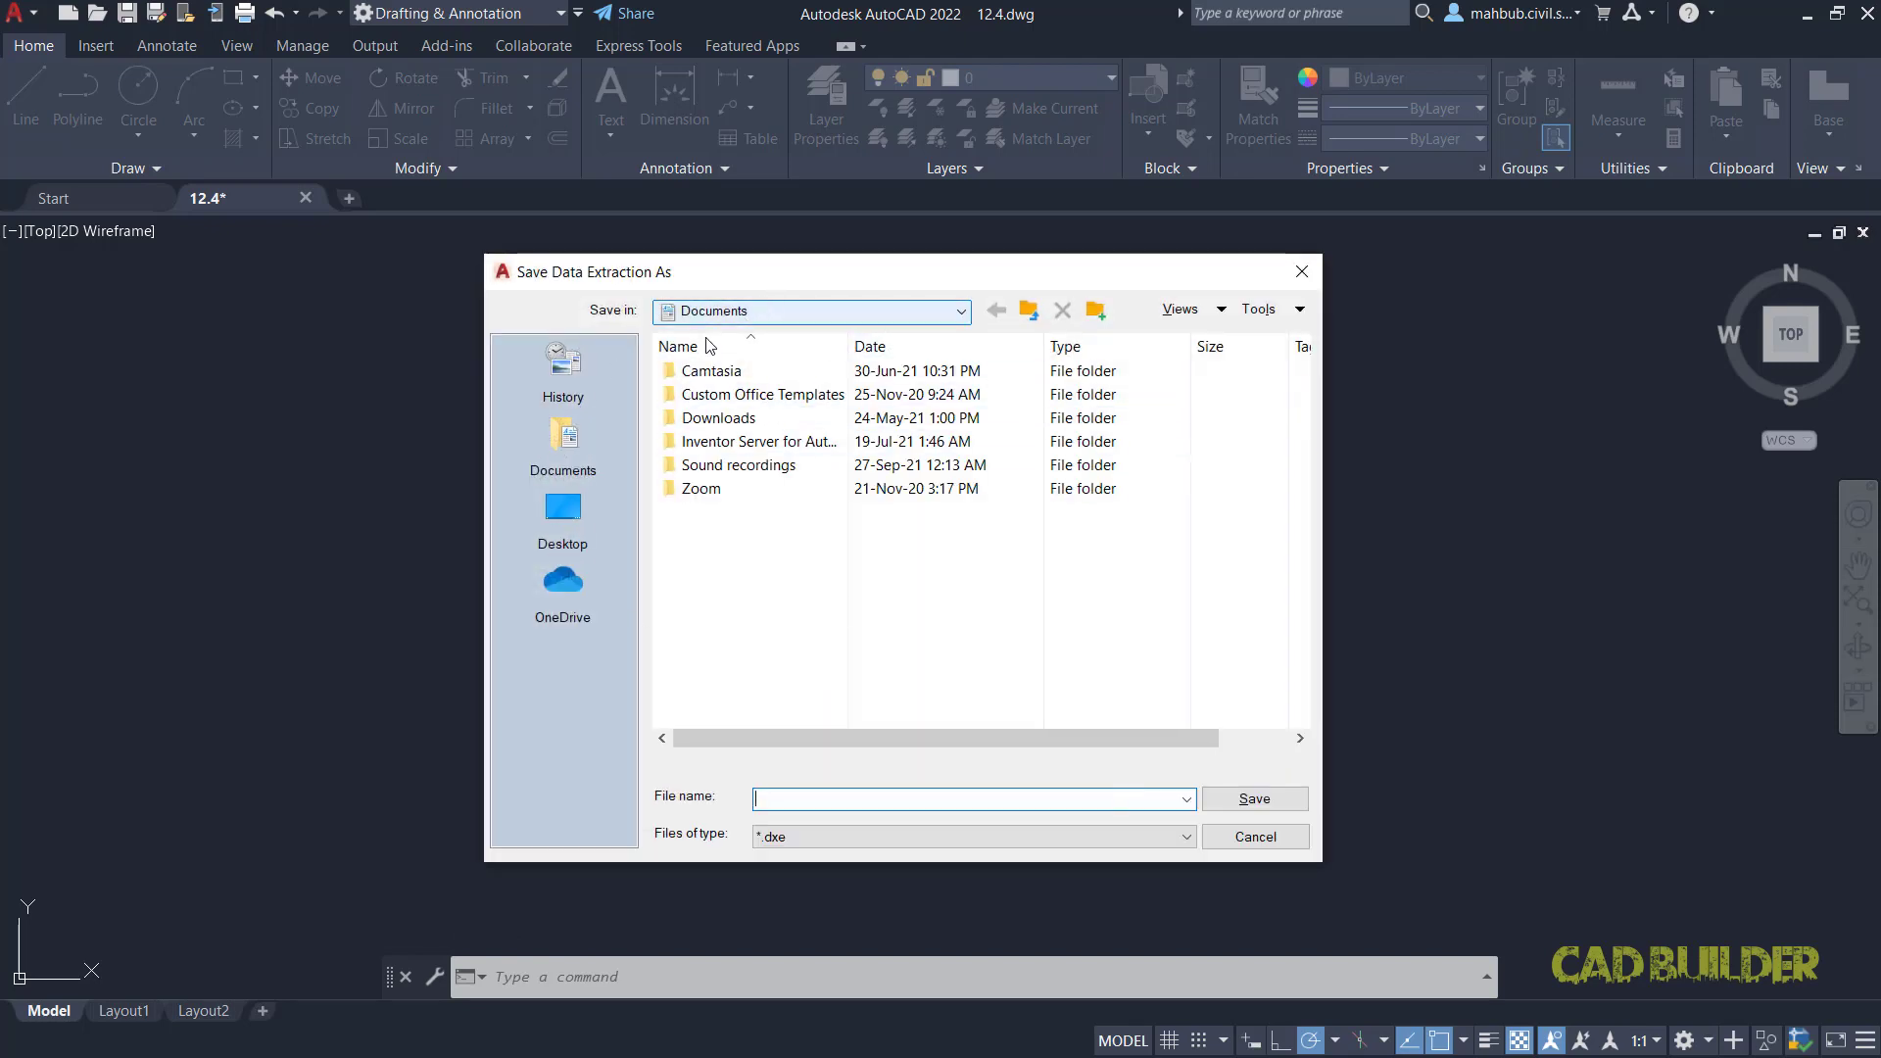
# Step: Save the data extraction file on the Desktop as ATT DATA in .dxe format
pyautogui.click(579, 516)
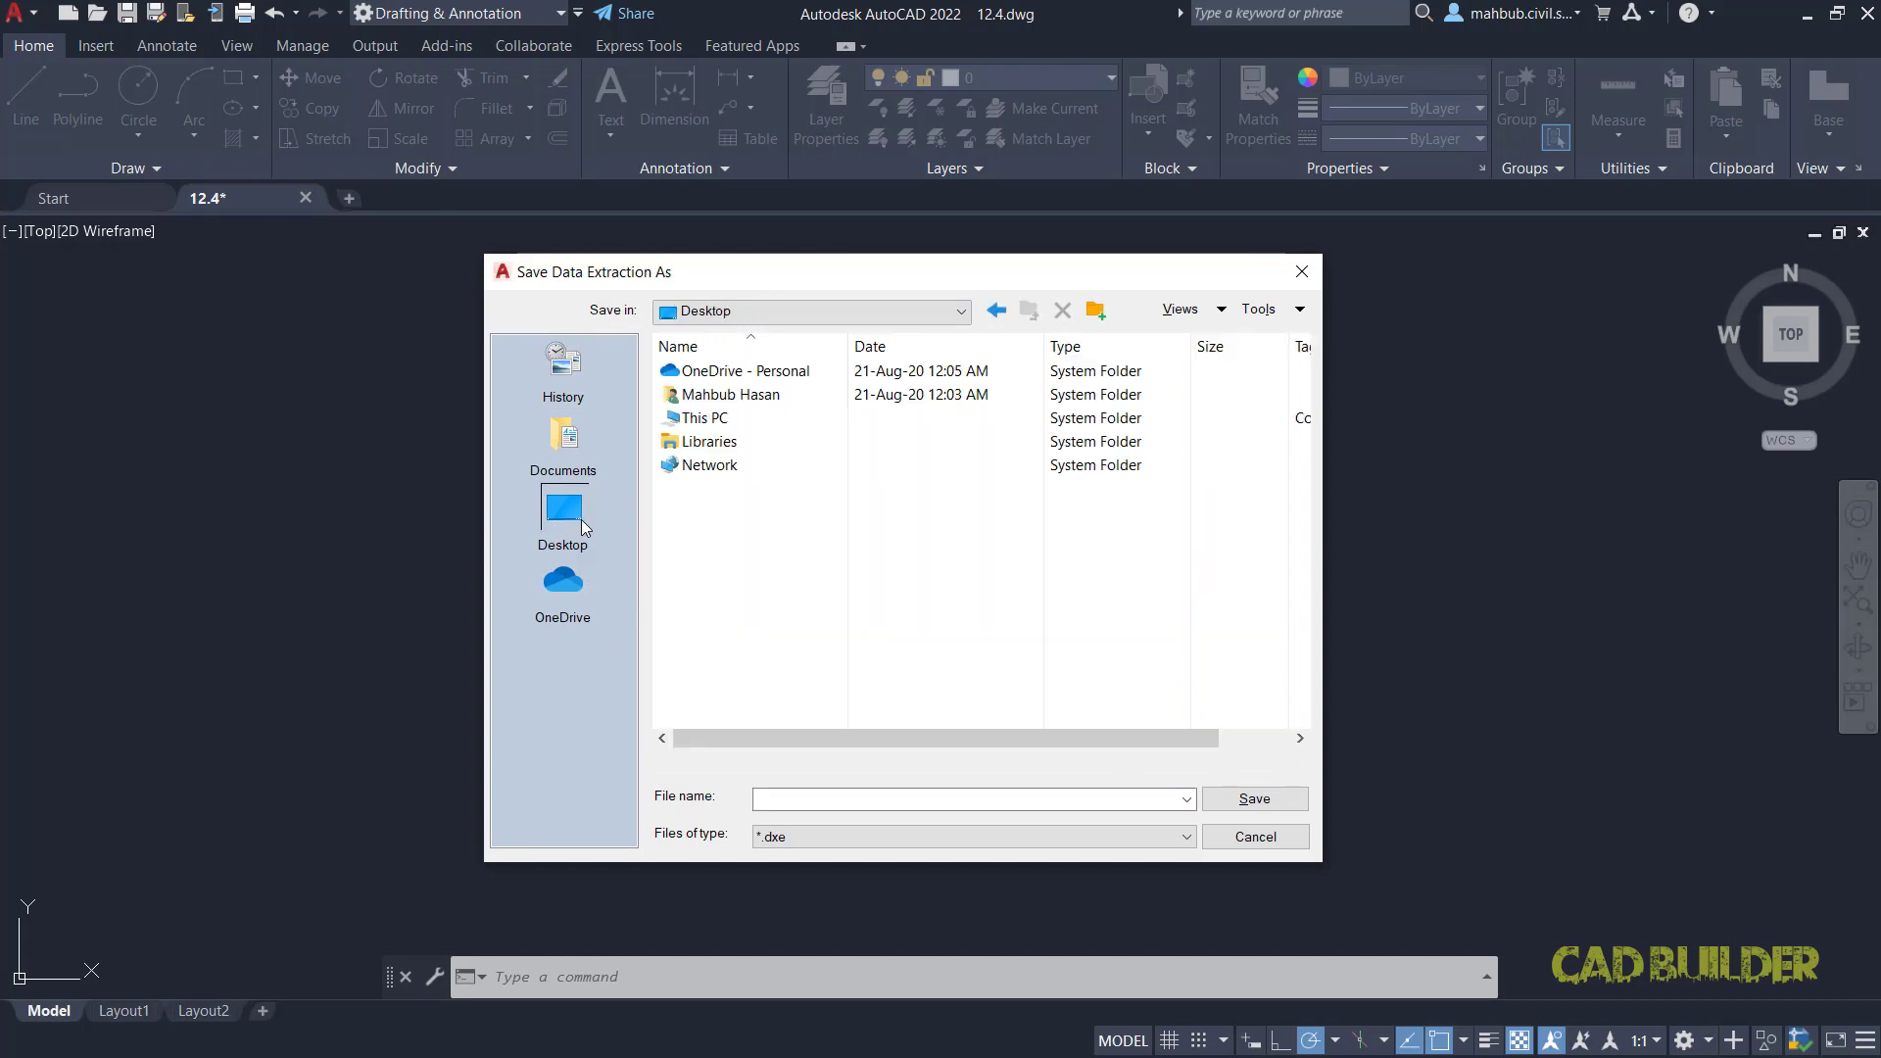
pyautogui.click(793, 801)
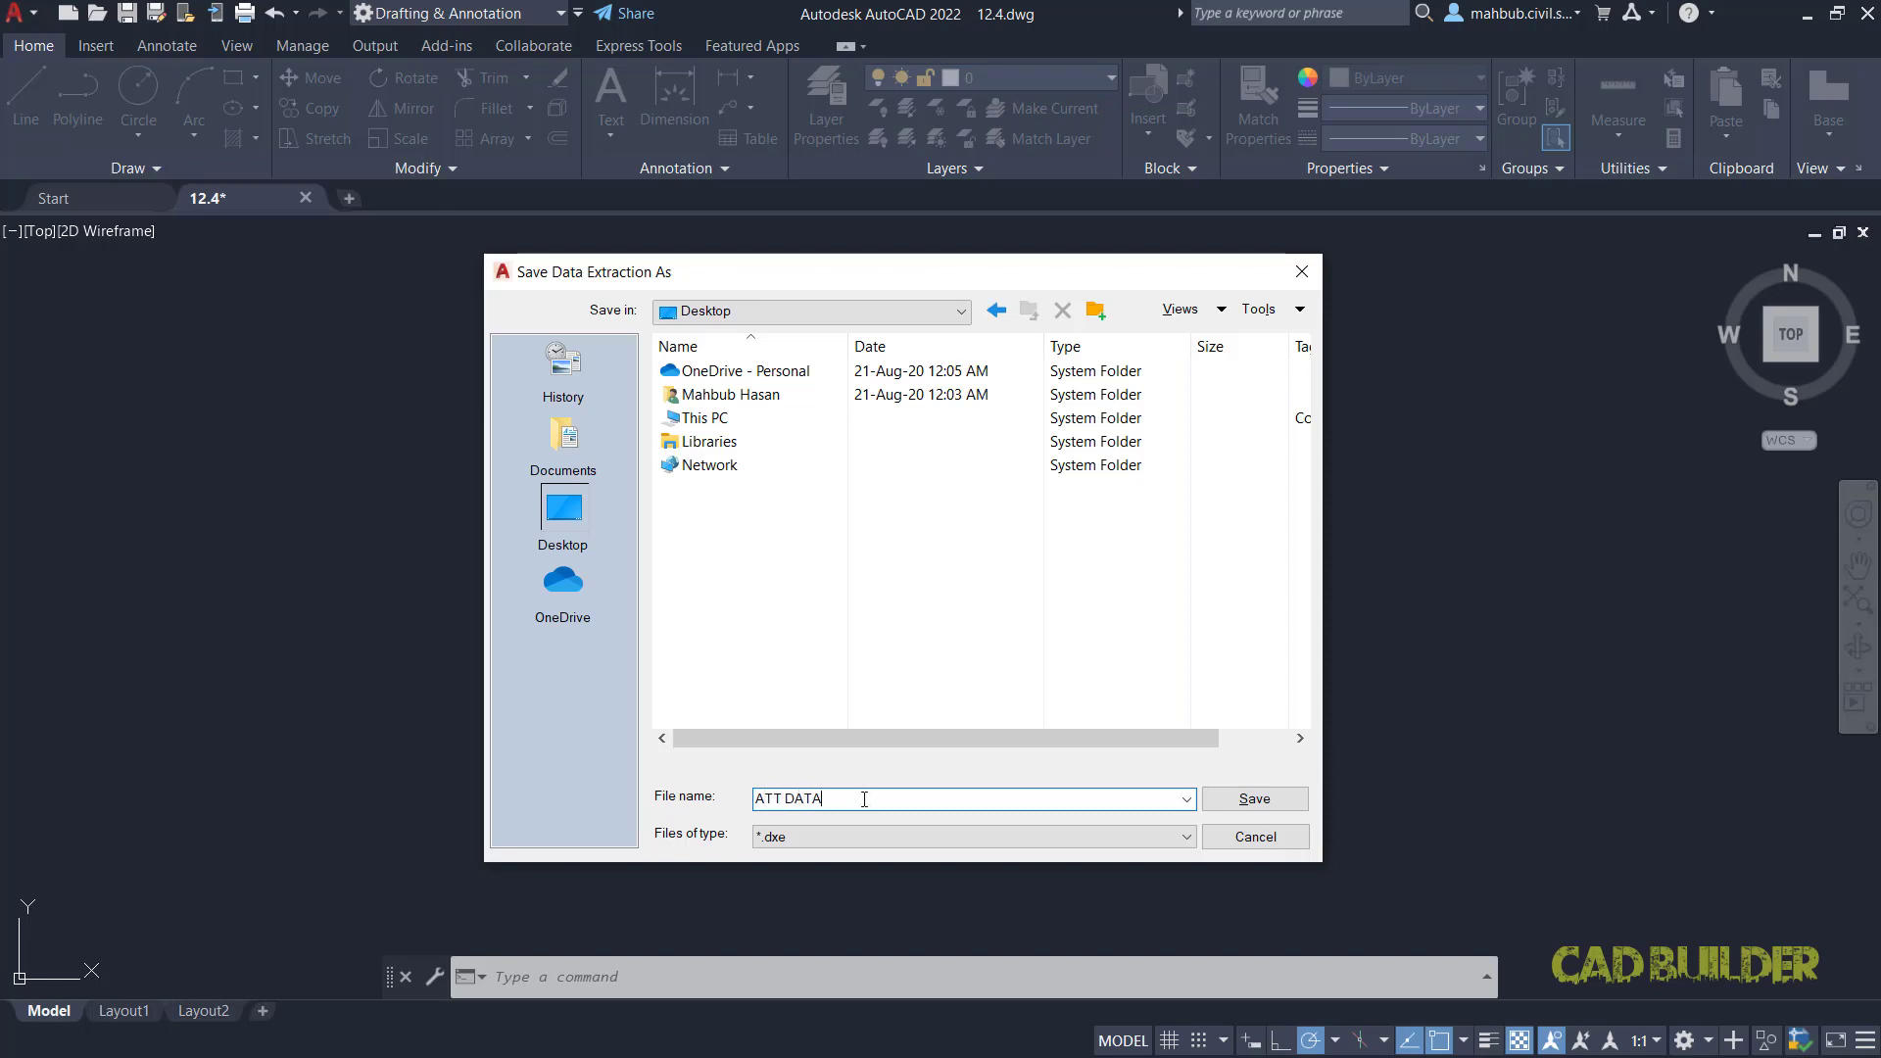
pyautogui.click(762, 843)
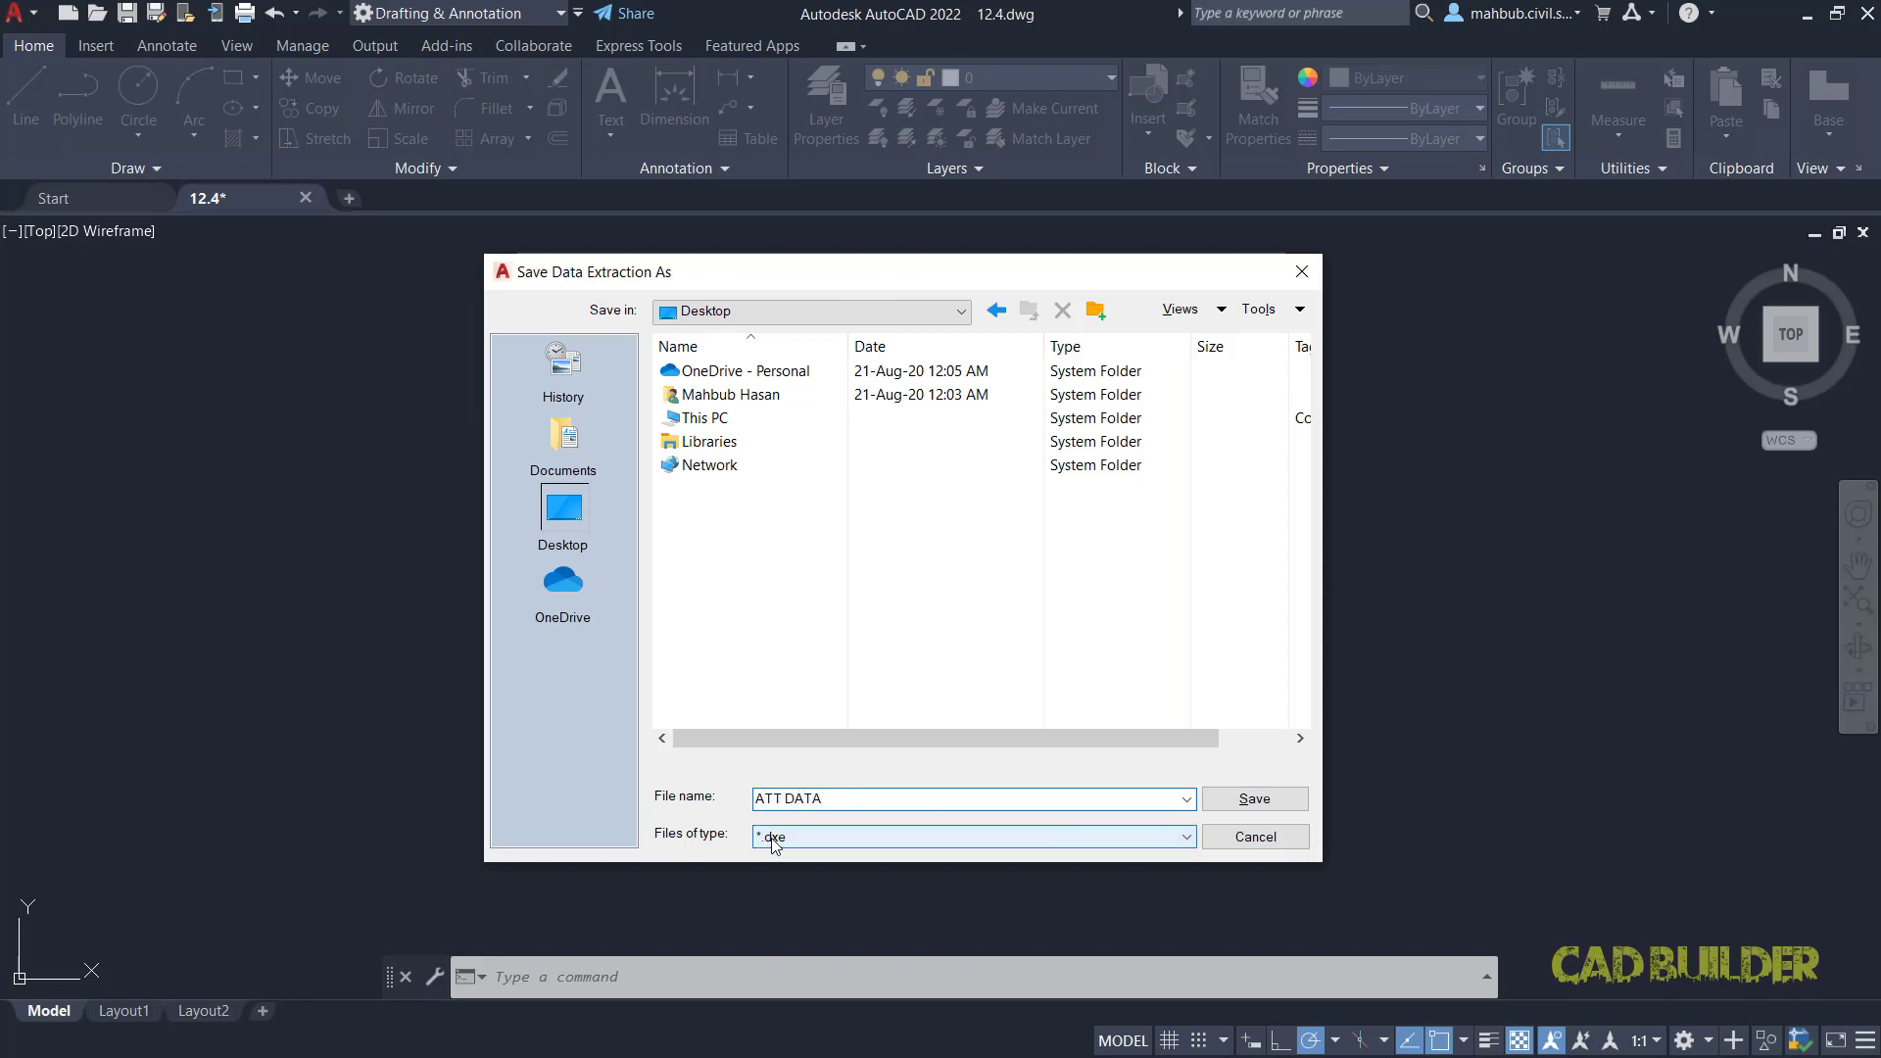
pyautogui.click(801, 798)
pyautogui.click(1254, 799)
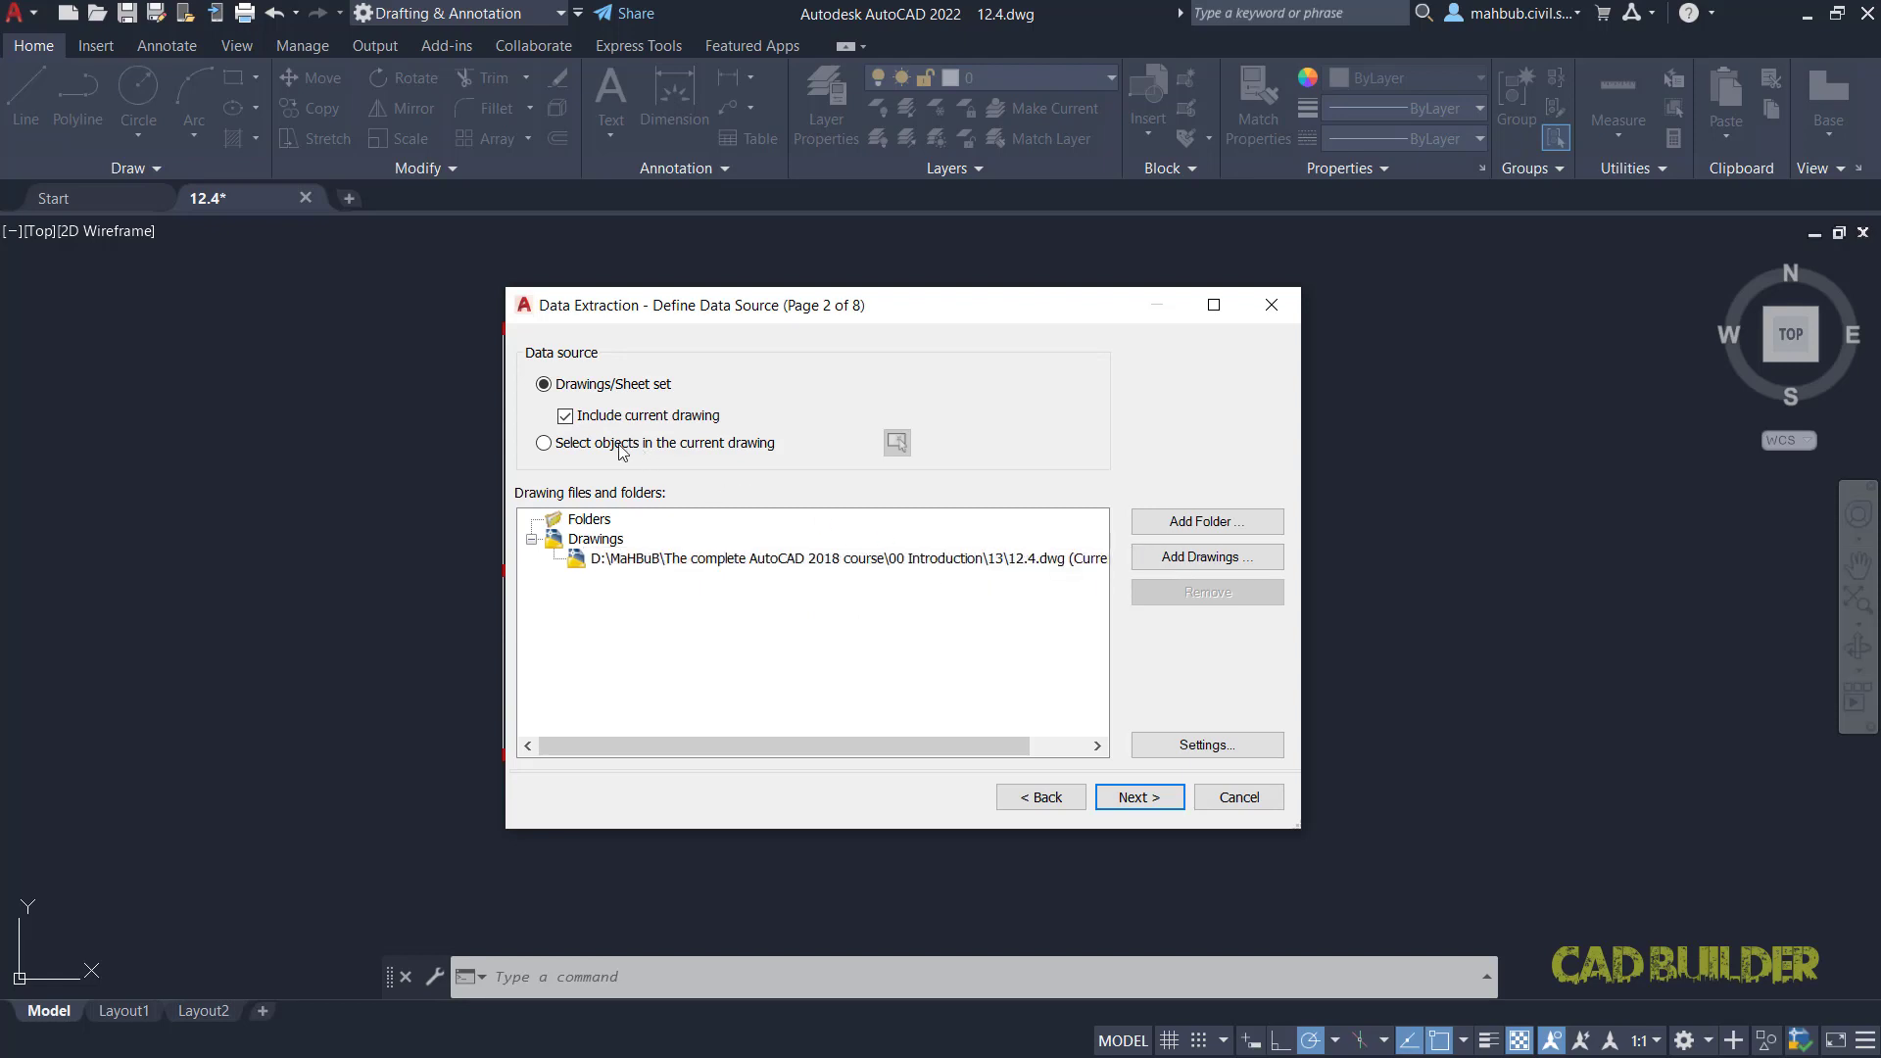
# Step: Set the data source to selected objects in the current drawing and limit extraction to objects in model space
pyautogui.click(544, 443)
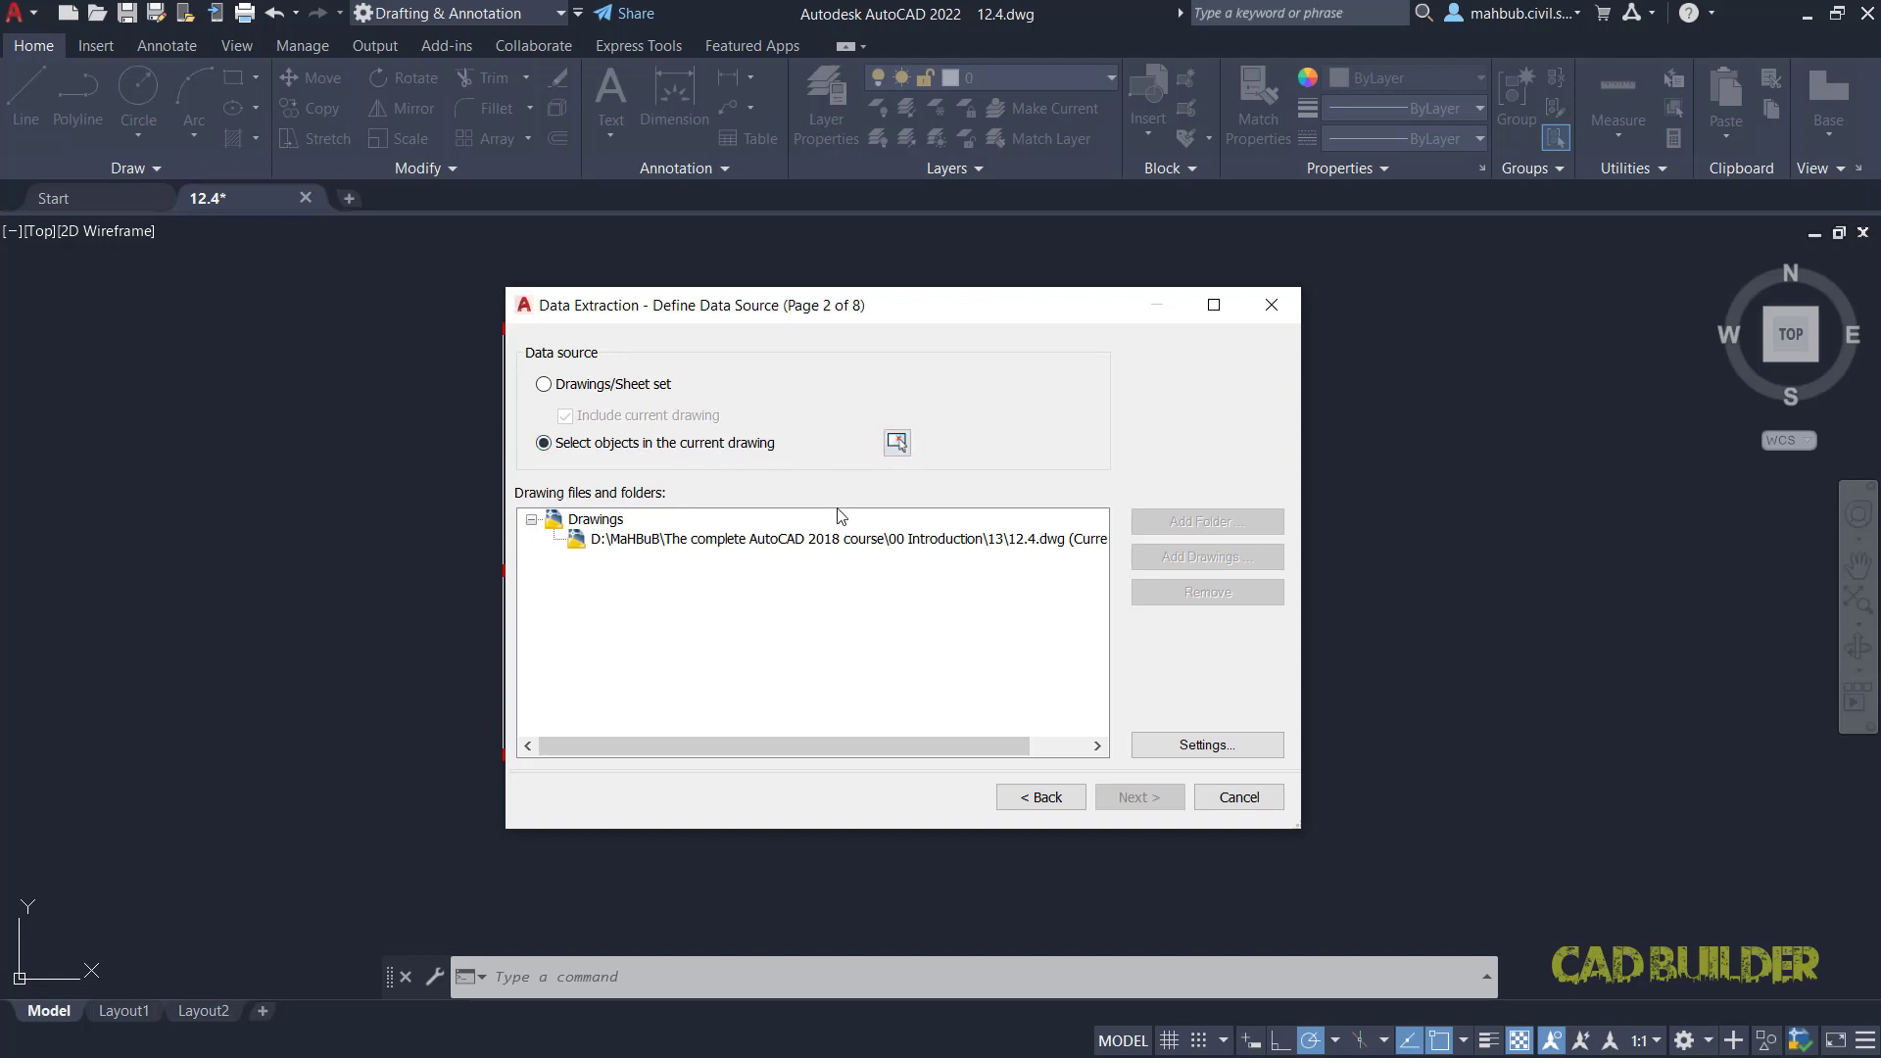
pyautogui.click(1197, 748)
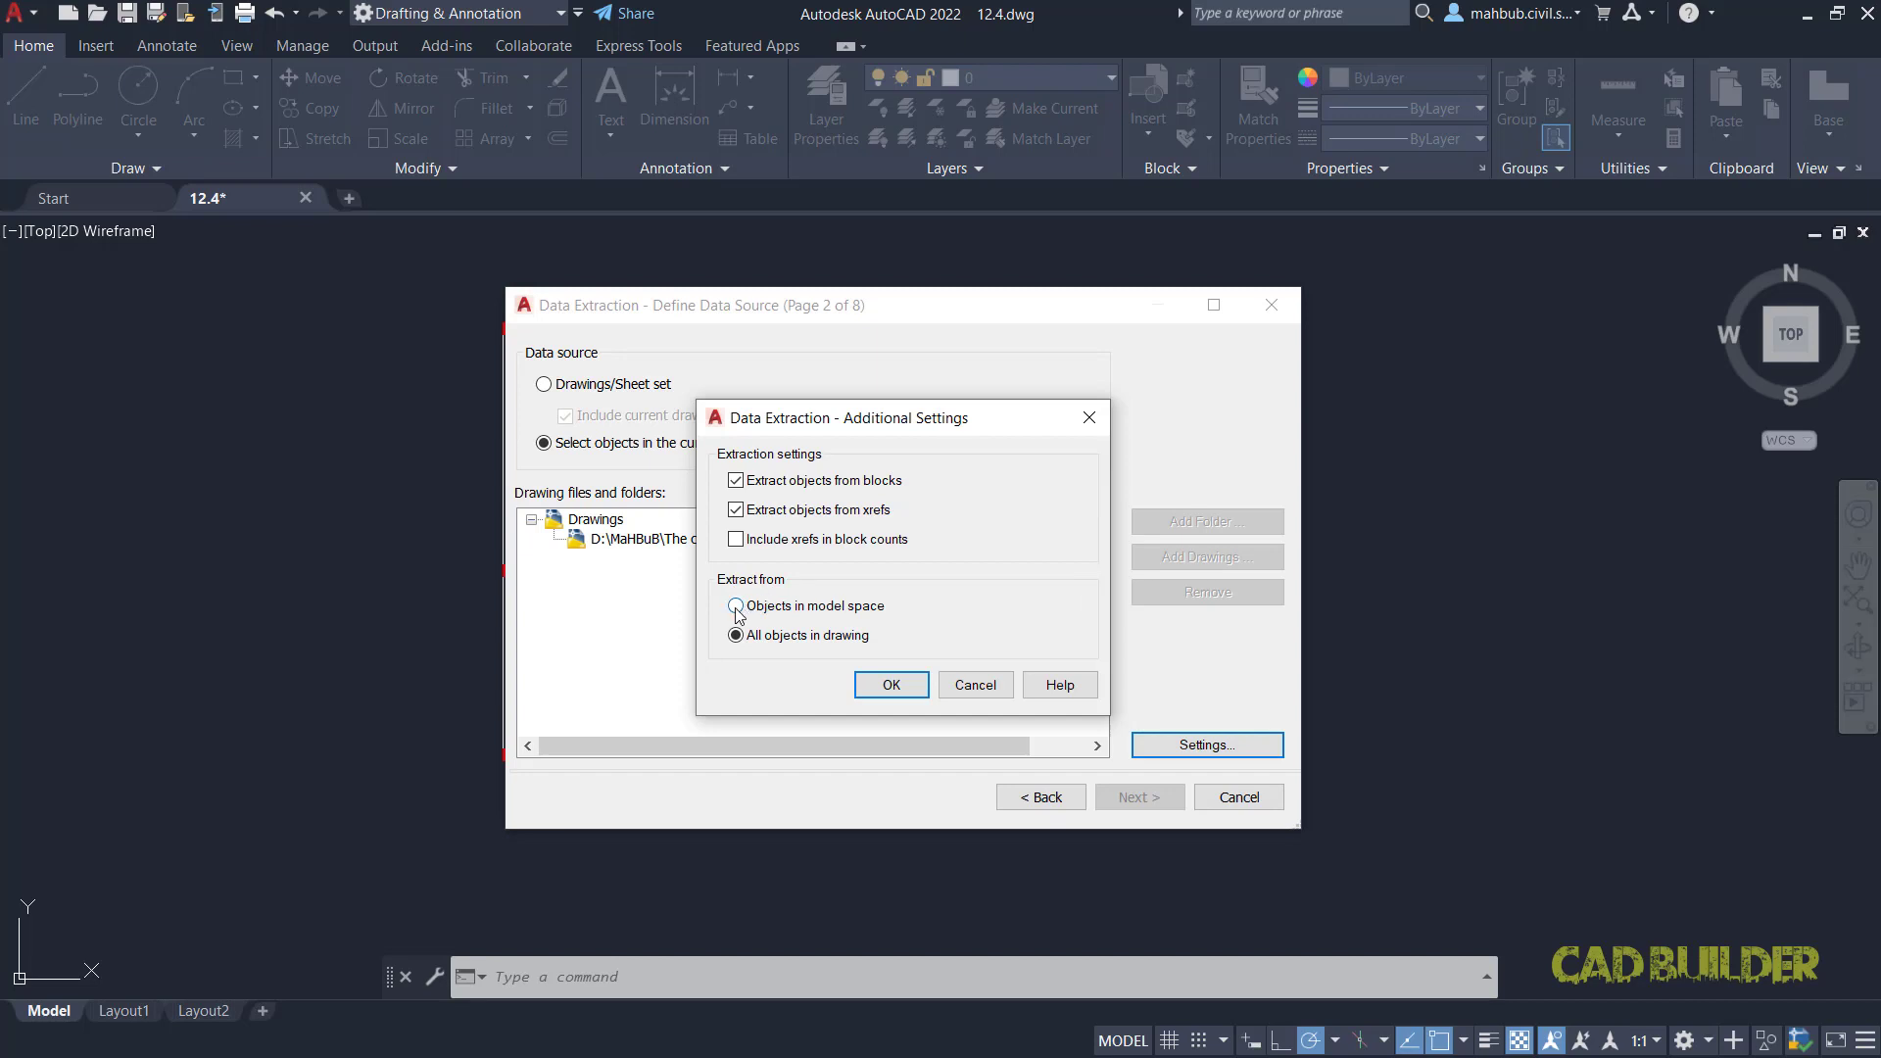
pyautogui.click(736, 607)
pyautogui.click(889, 684)
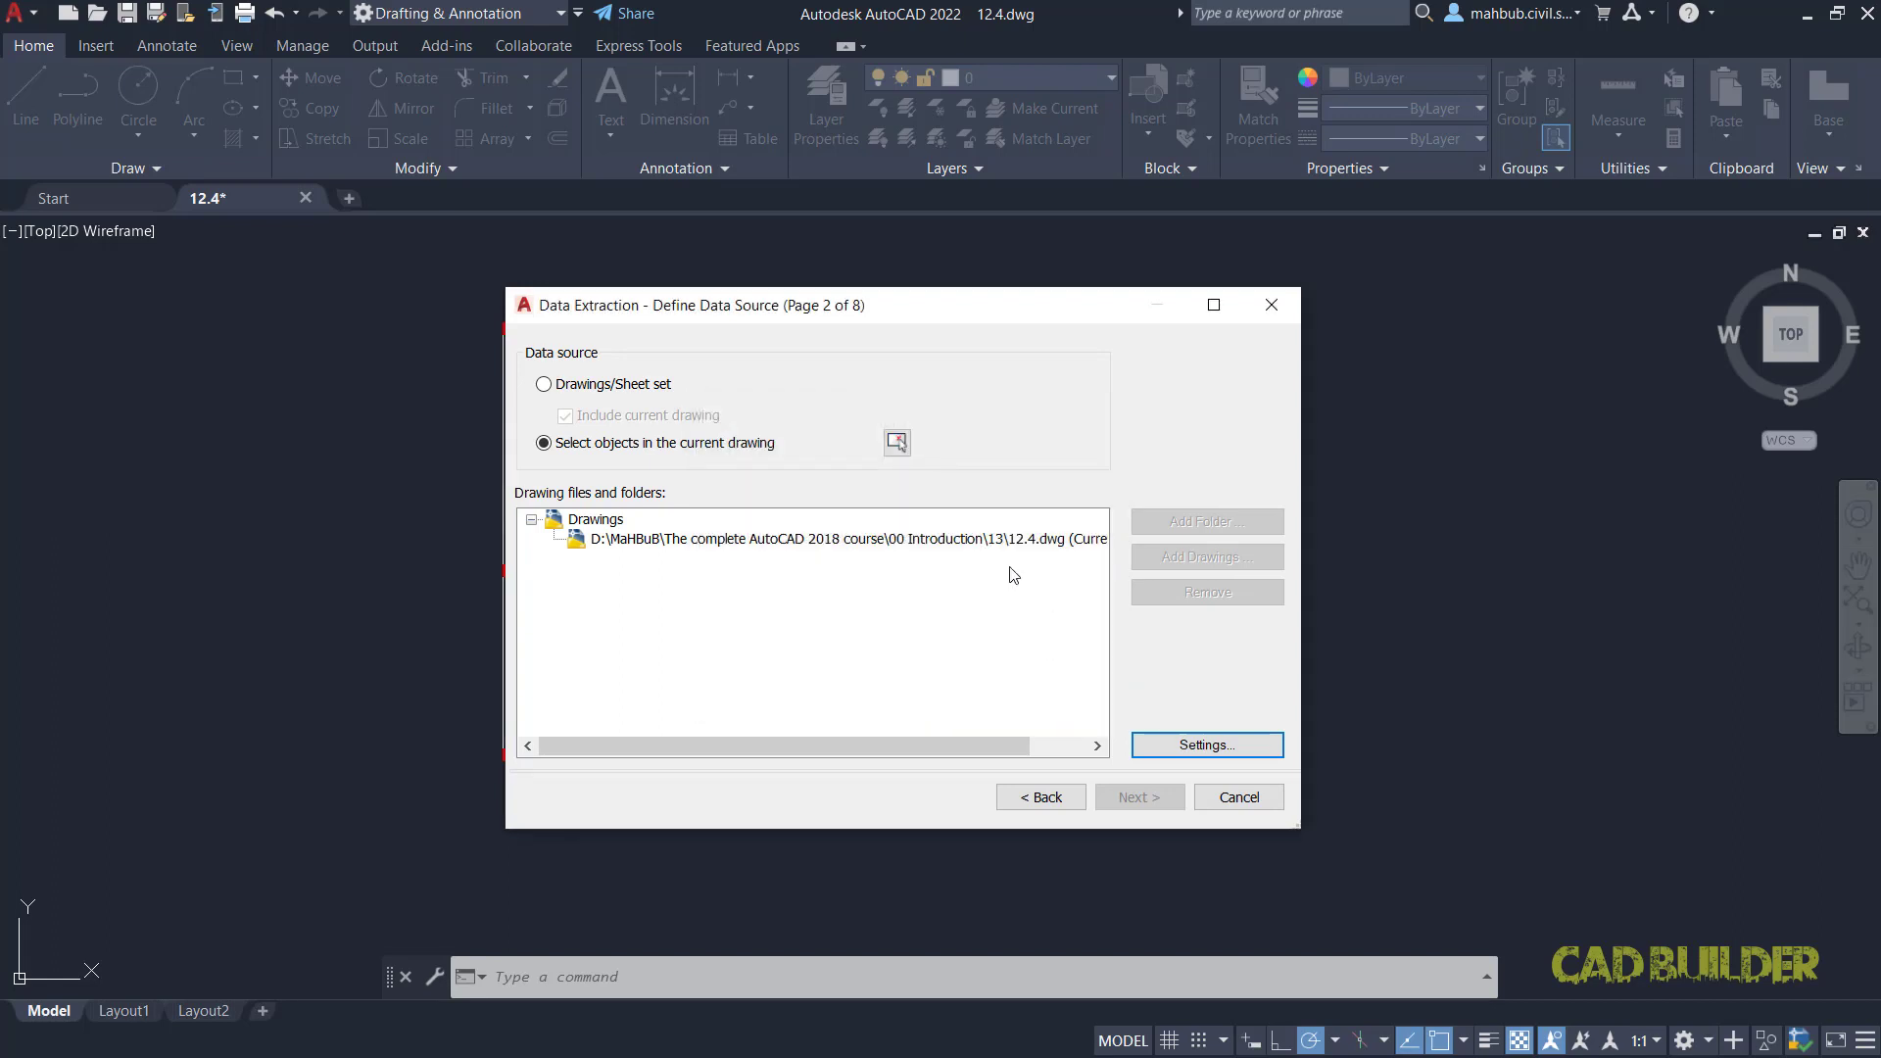
# Step: Select the entire floor plan as the extraction source and continue to the object list
pyautogui.click(896, 443)
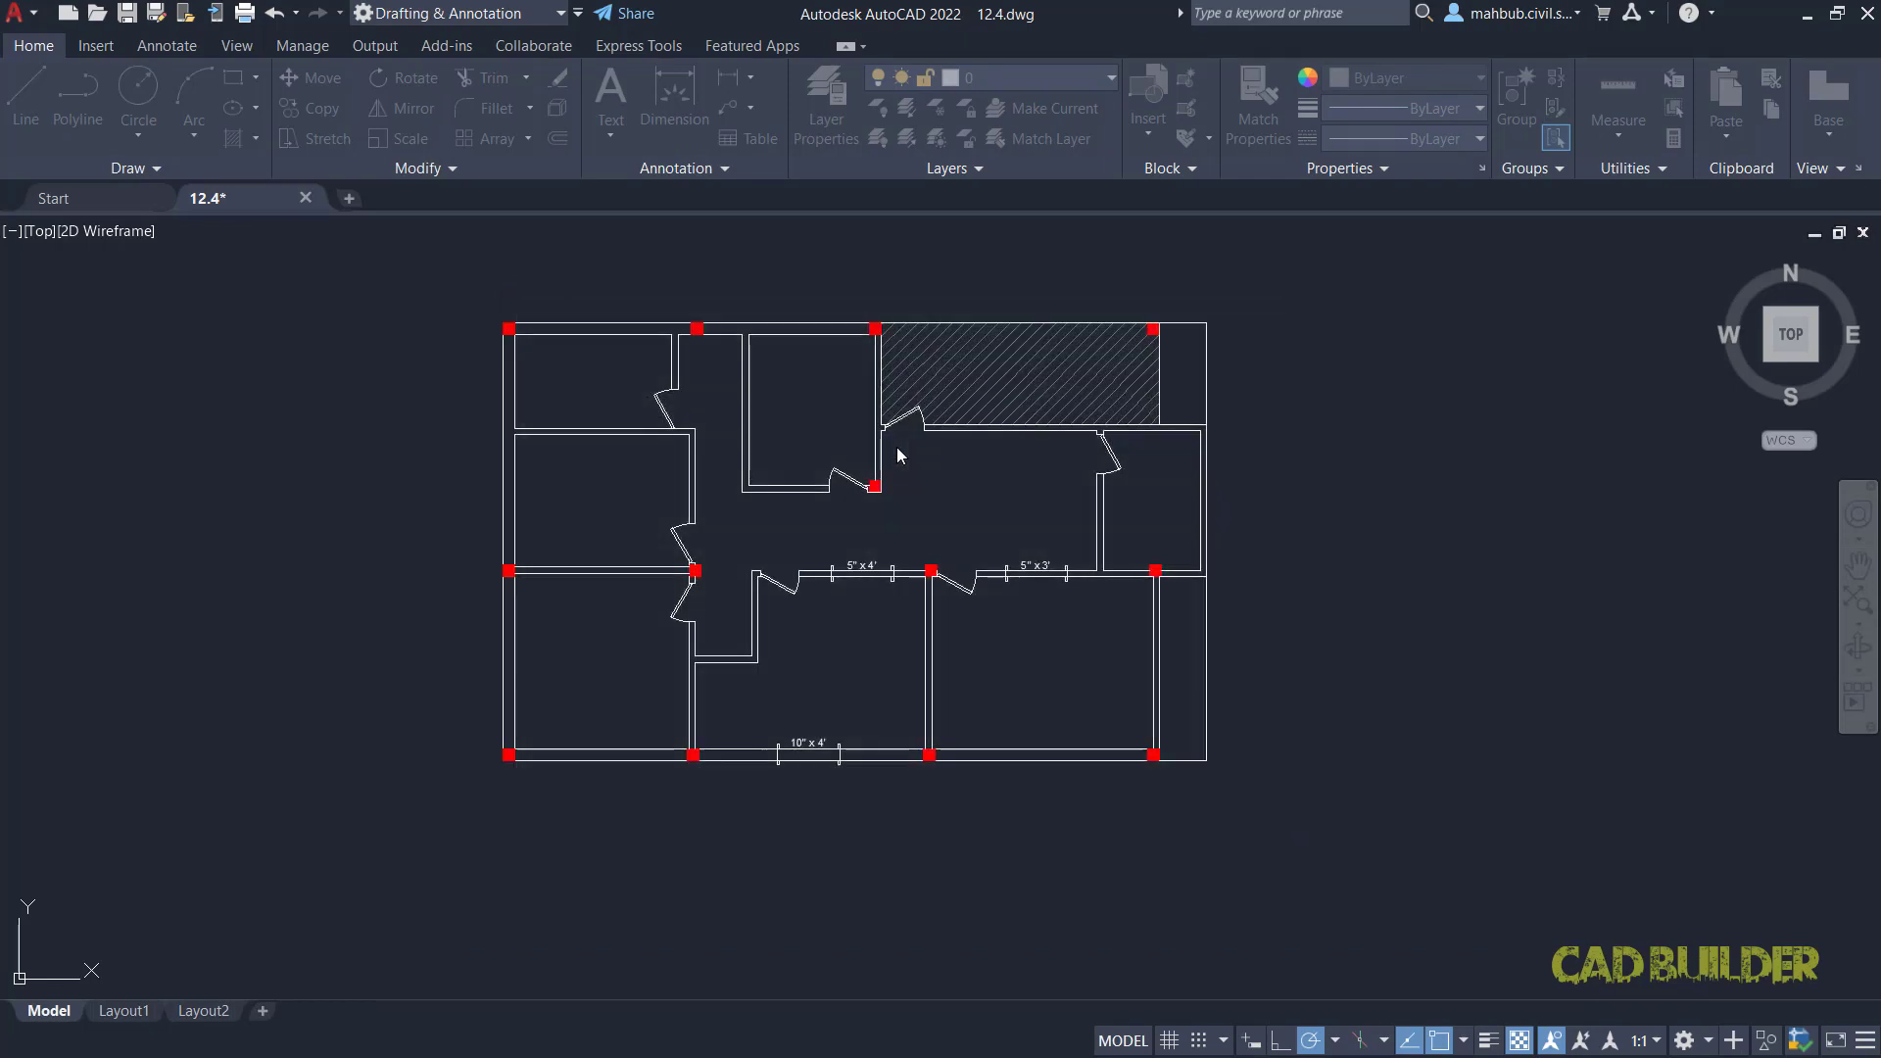
pyautogui.click(468, 291)
pyautogui.click(1273, 803)
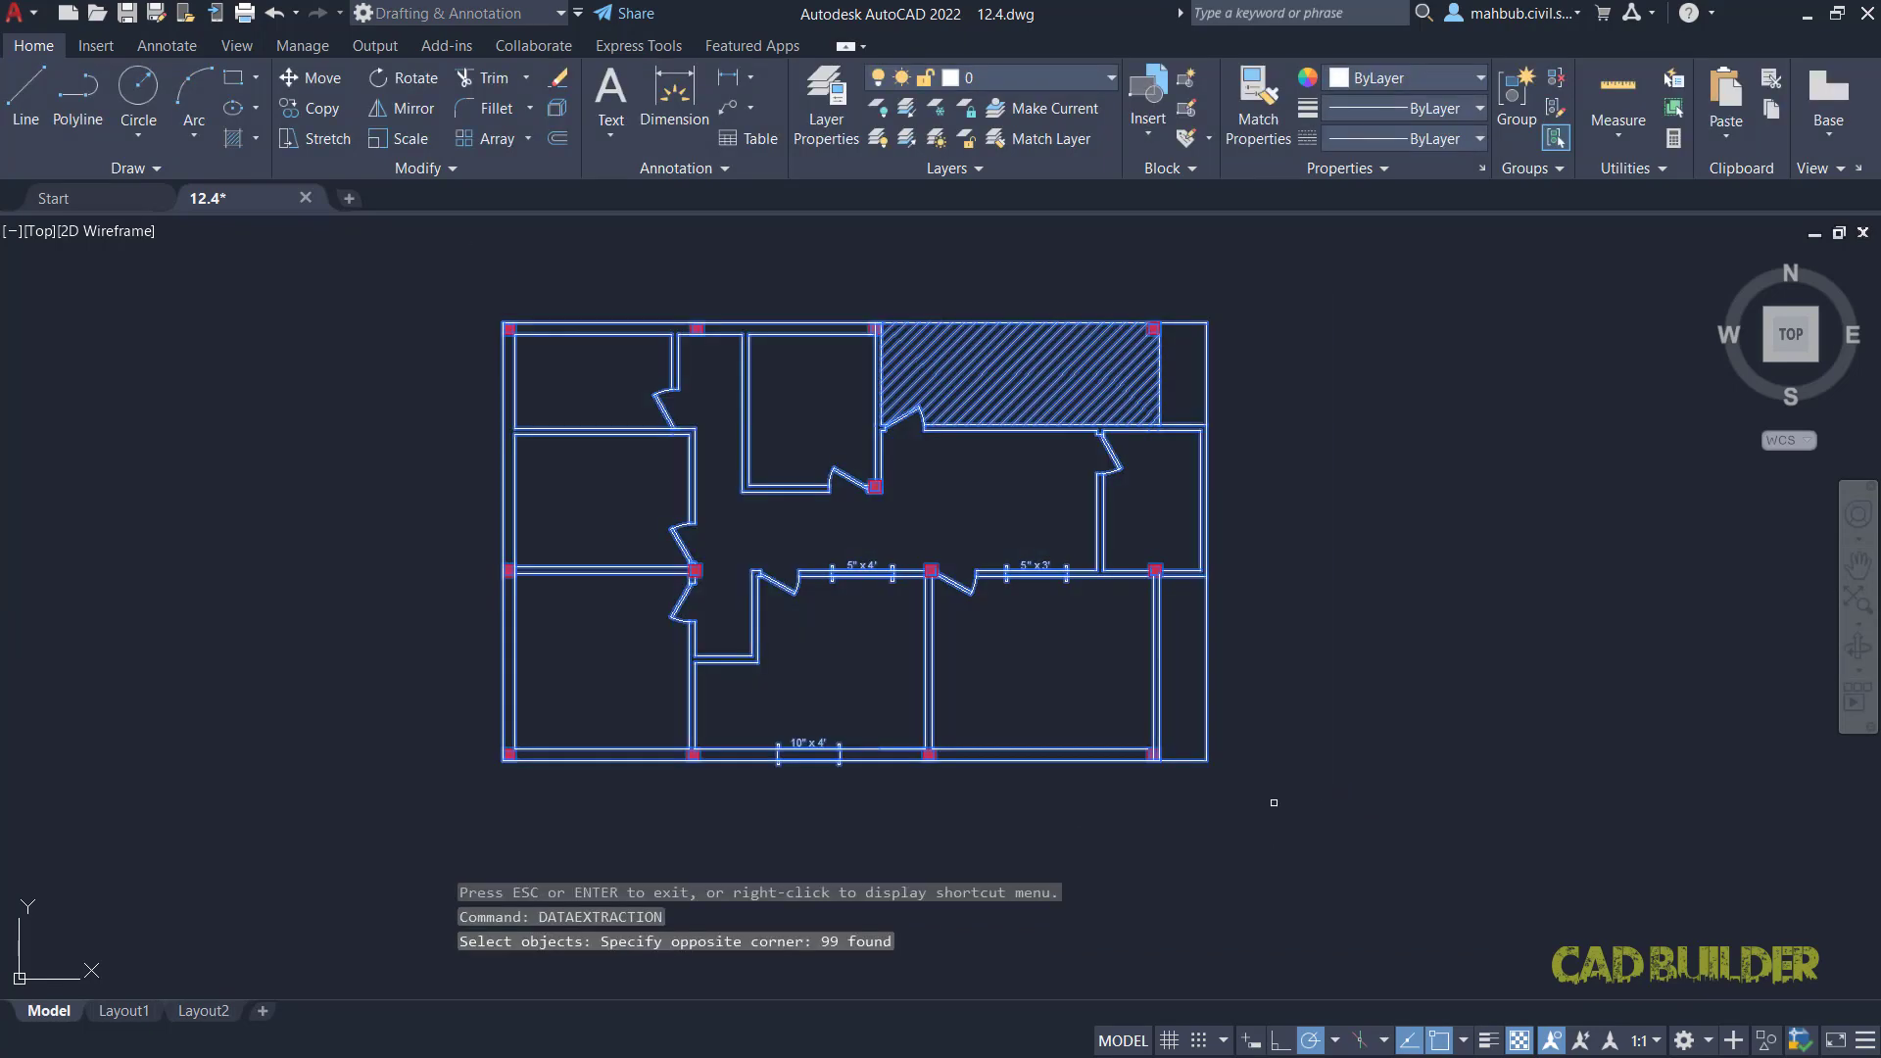
pyautogui.press('Return')
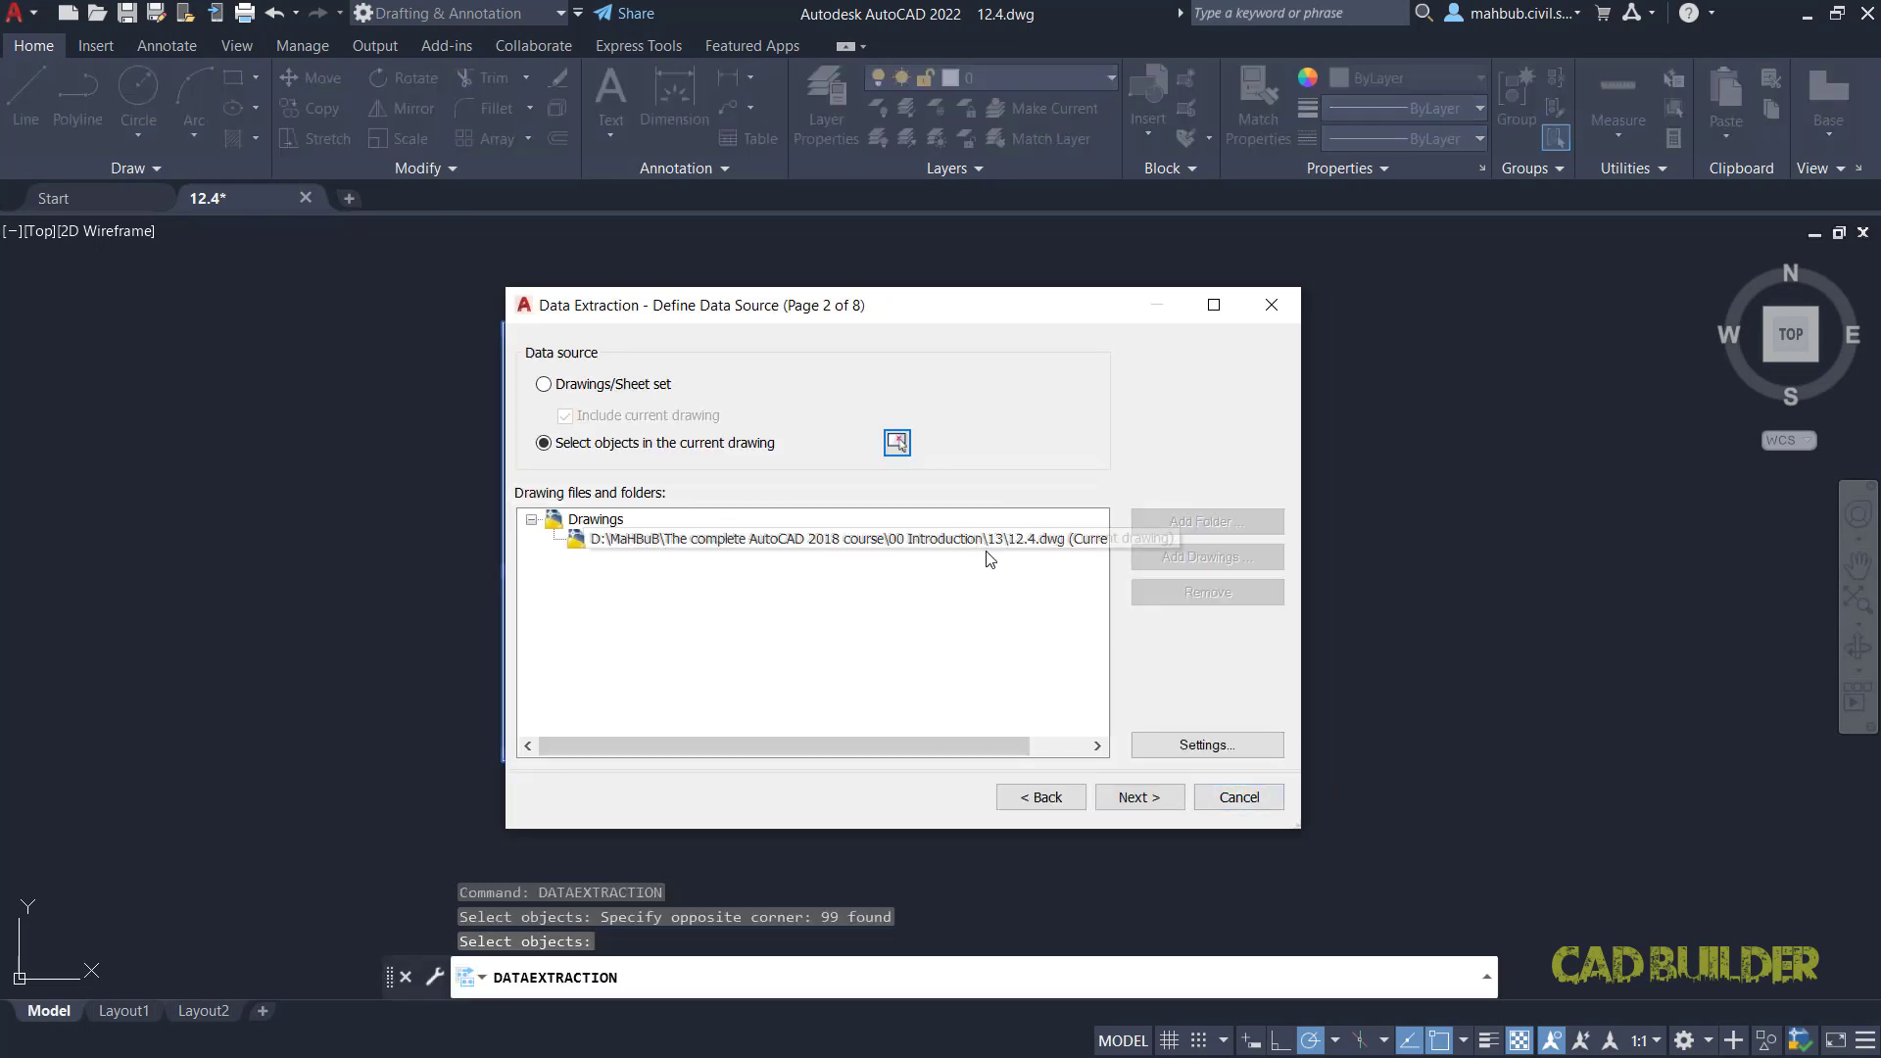
pyautogui.click(1134, 799)
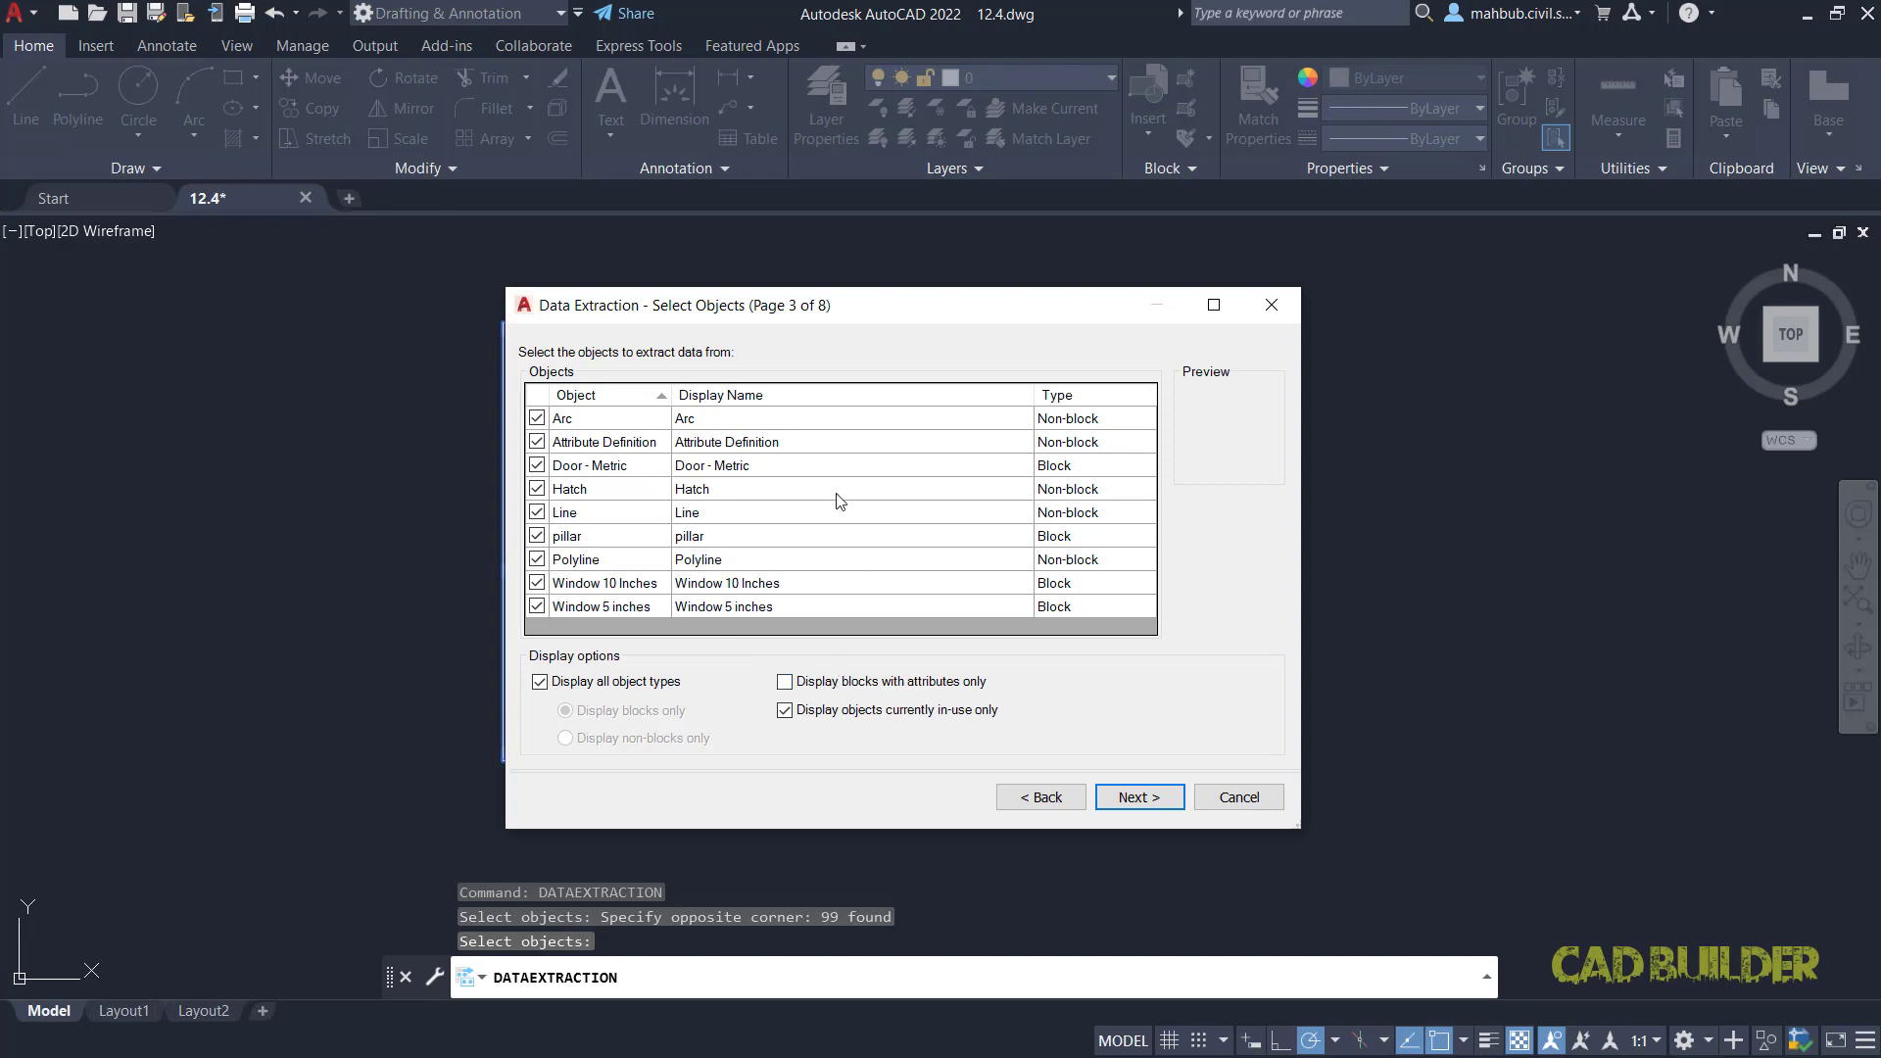
# Step: Show only blocks with attributes and exclude Arc, Attribute Definition, Hatch, Line and Polyline, keeping the two window blocks for extraction
pyautogui.click(785, 683)
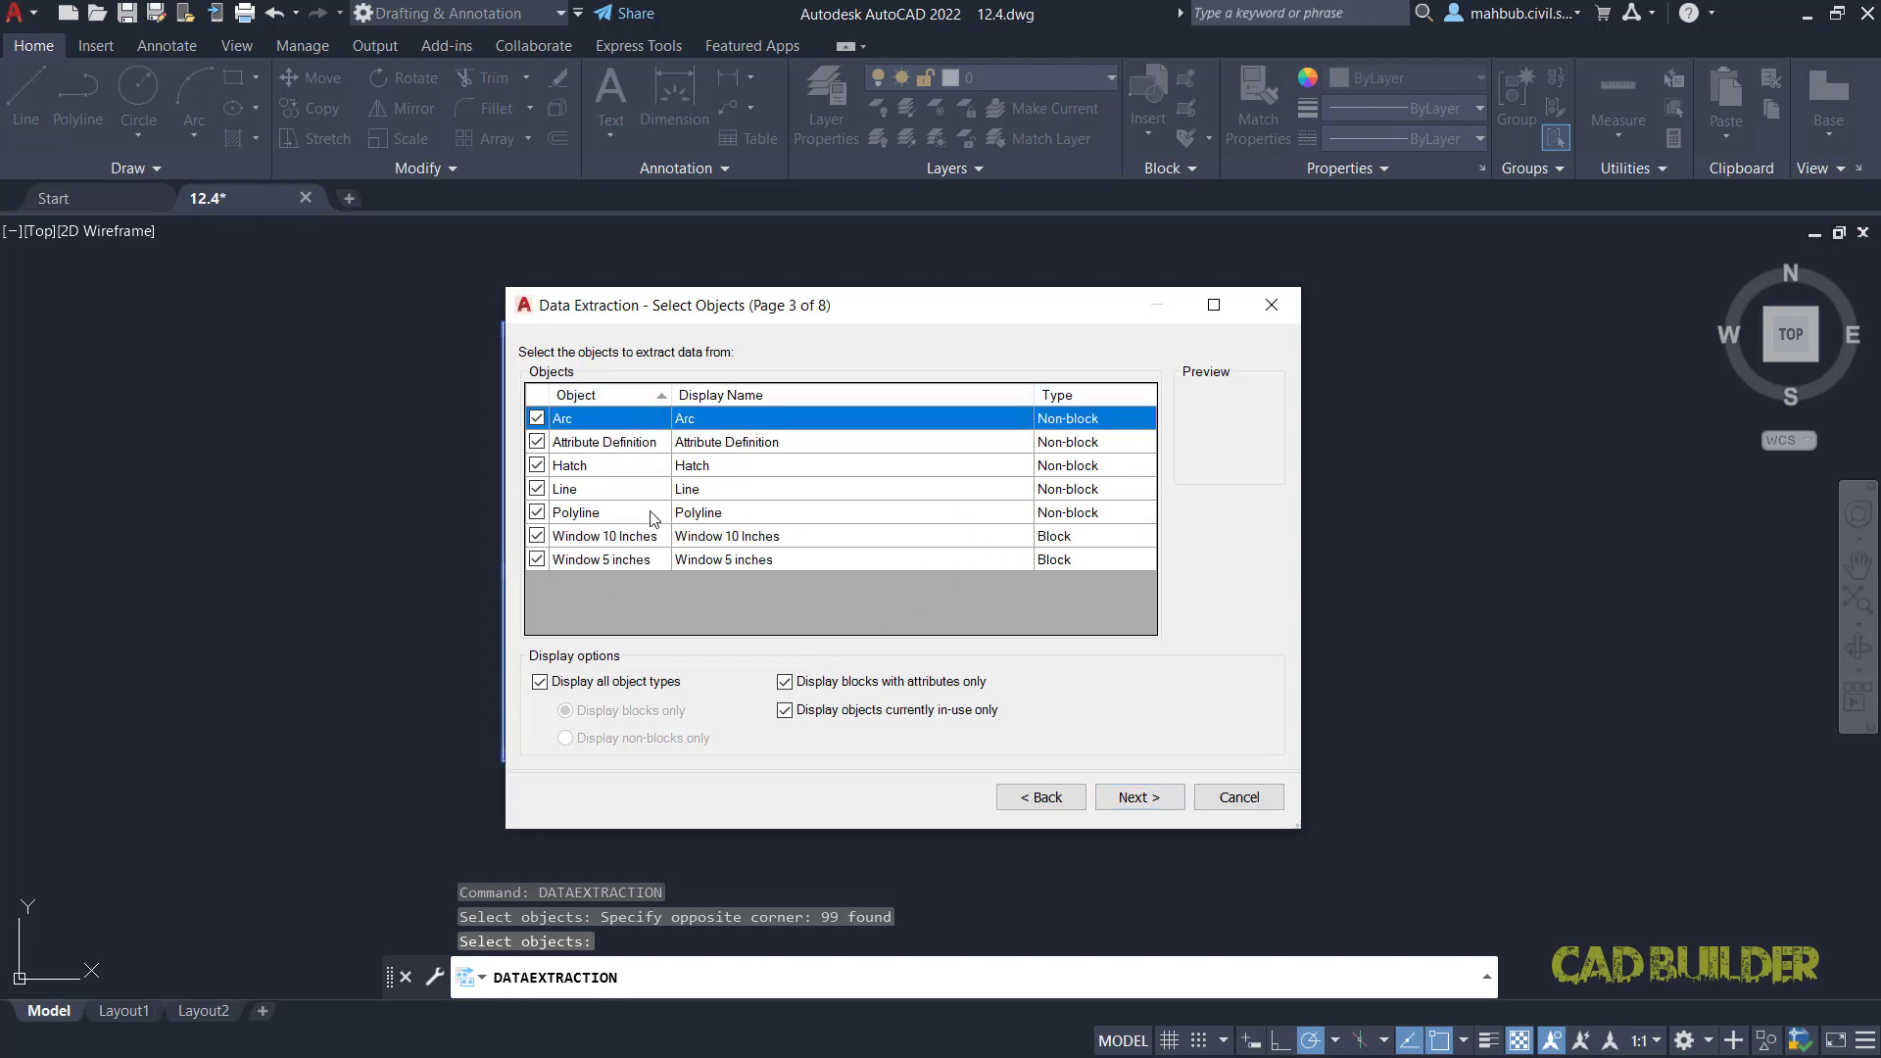
pyautogui.click(537, 418)
pyautogui.click(537, 442)
pyautogui.click(537, 466)
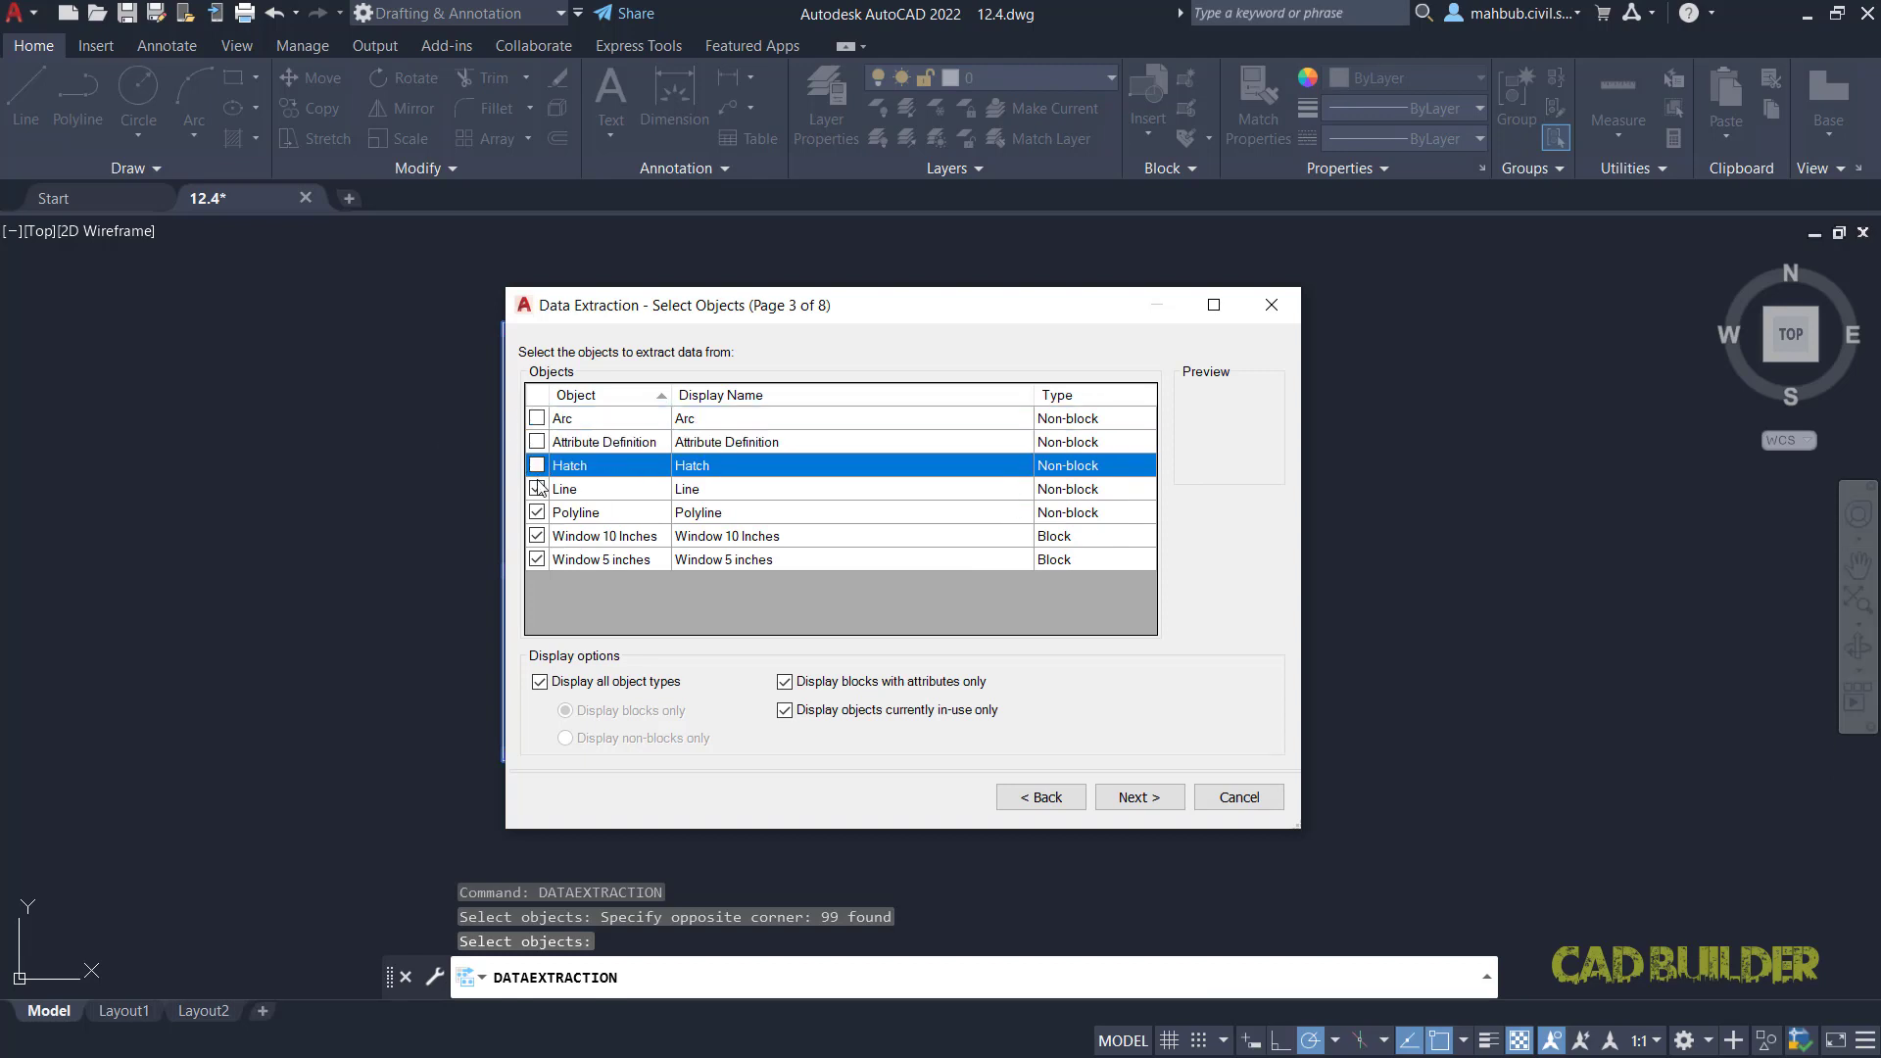
pyautogui.click(537, 489)
pyautogui.click(537, 512)
pyautogui.click(550, 493)
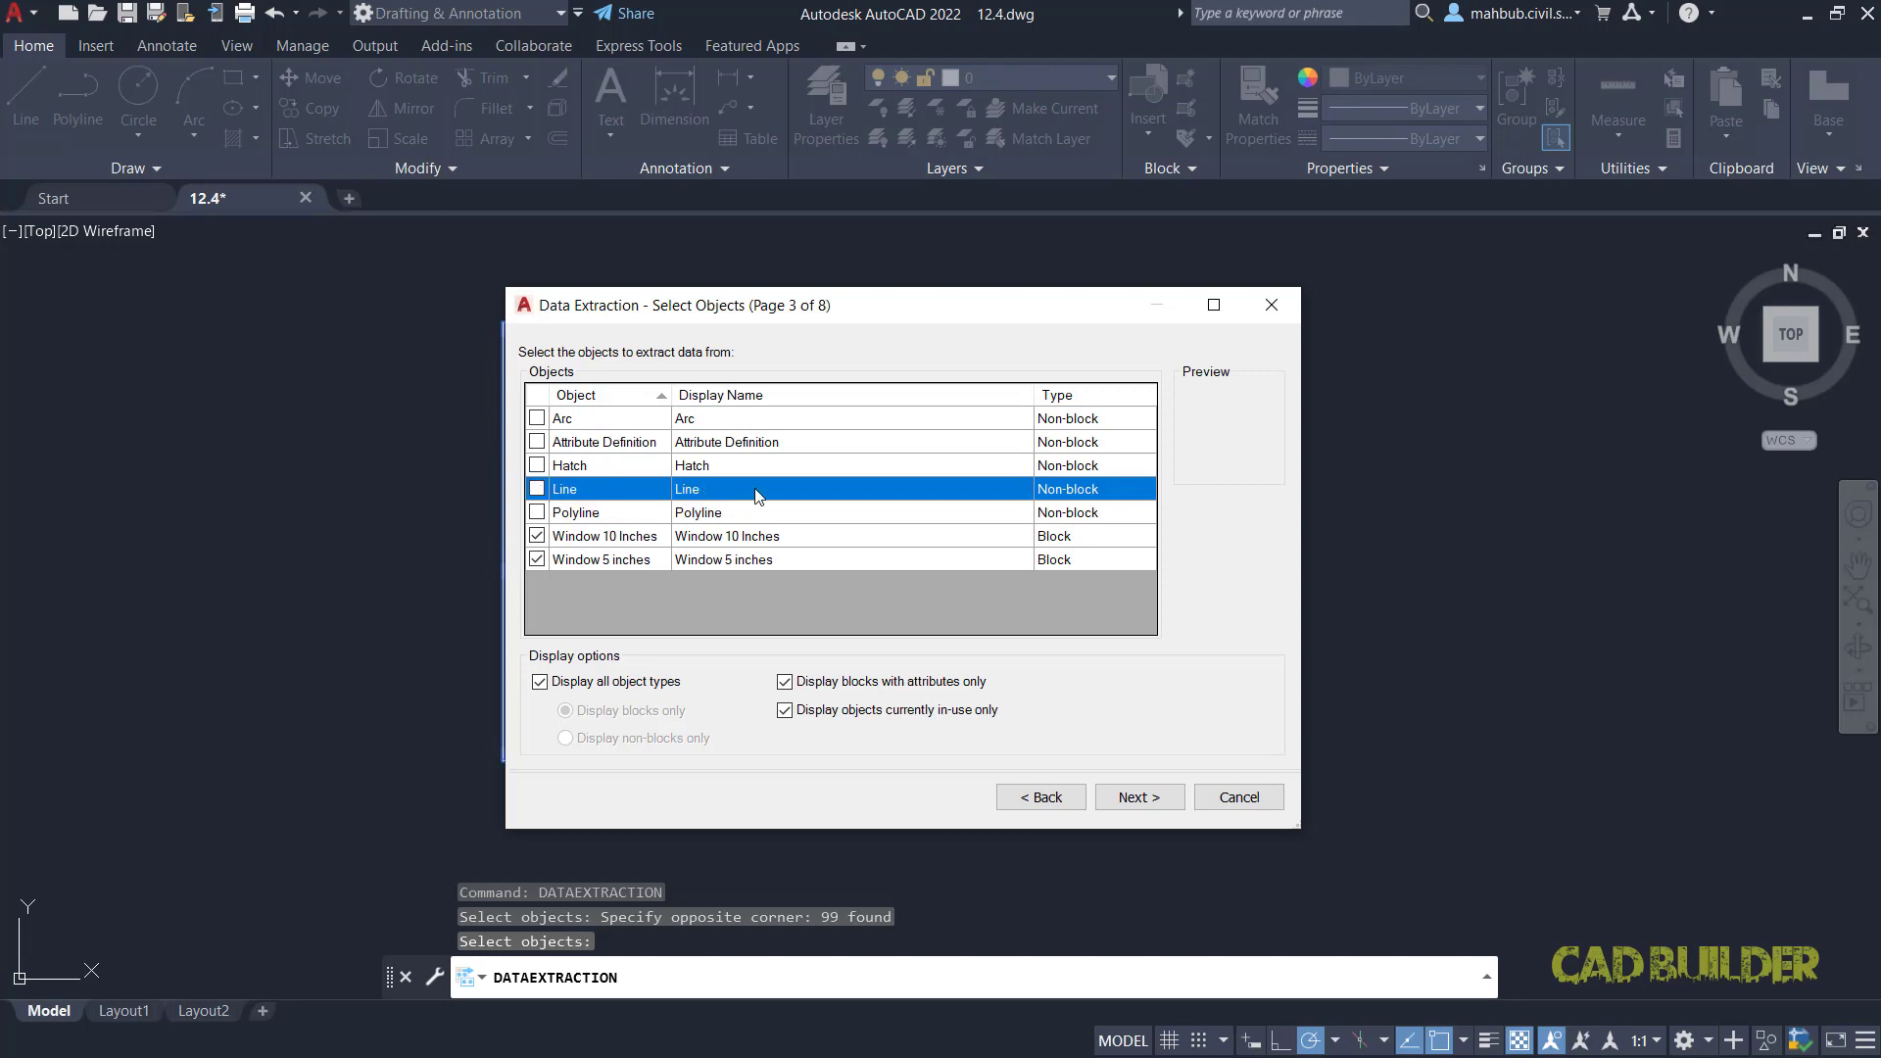
pyautogui.click(1135, 797)
# Step: Filter the properties to the Attribute category by excluding 3D Visualization, Drawing, General, Geometry and Misc, and continue to refining the data
pyautogui.scroll(-5, 703, 619)
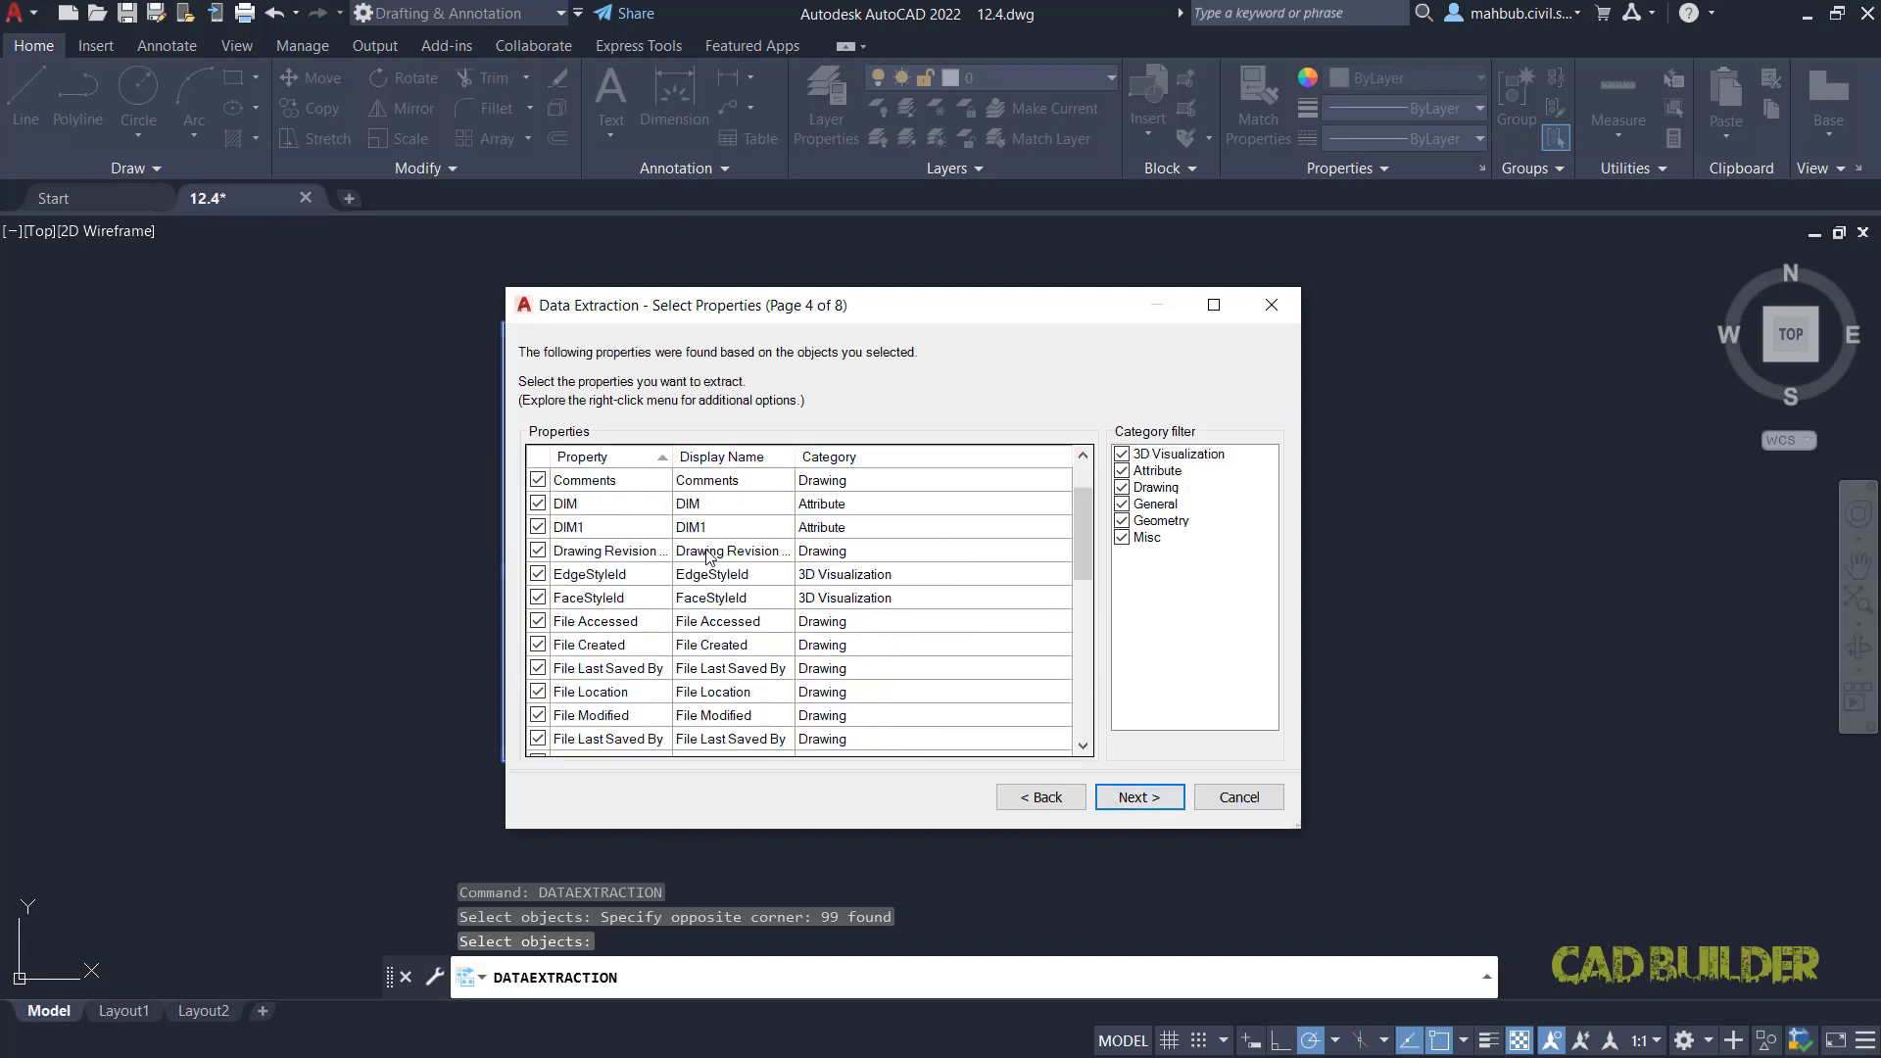
pyautogui.scroll(-2, 701, 619)
pyautogui.scroll(8, 705, 654)
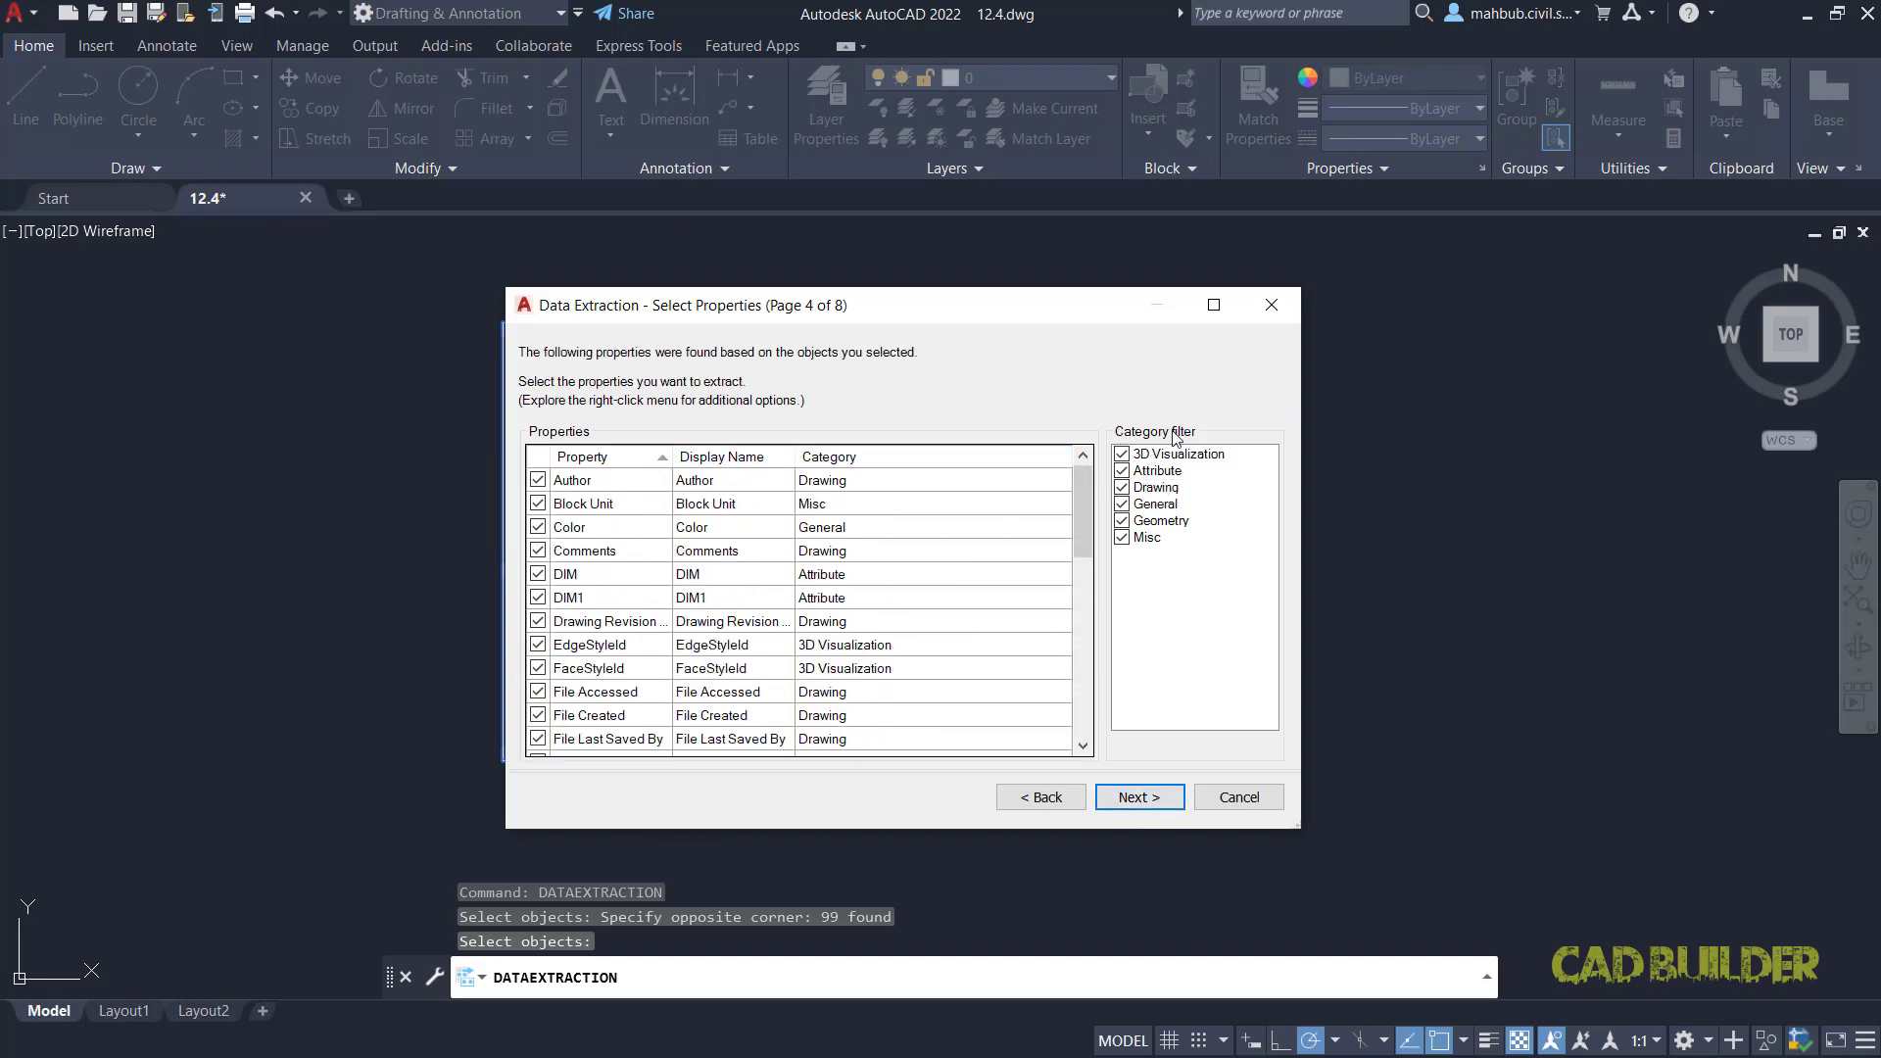
pyautogui.click(1121, 520)
pyautogui.click(1122, 503)
pyautogui.click(1124, 488)
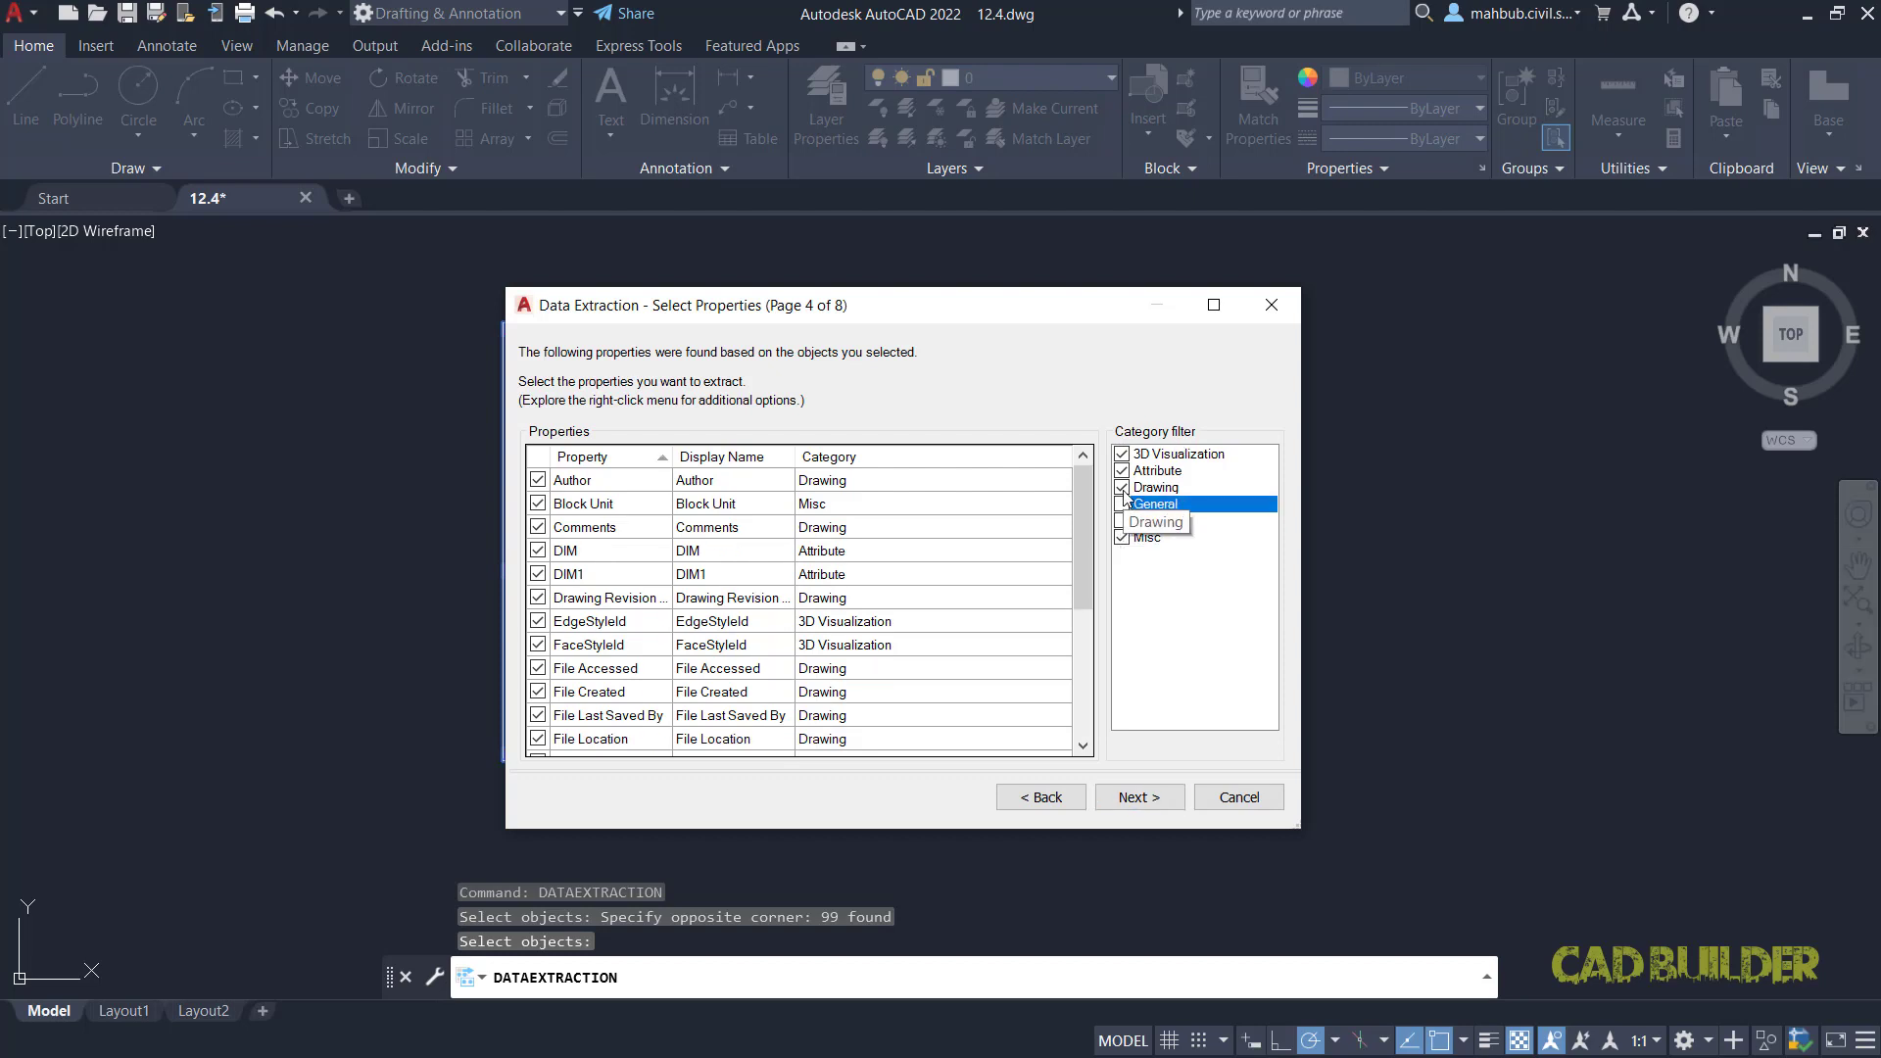
pyautogui.click(1121, 453)
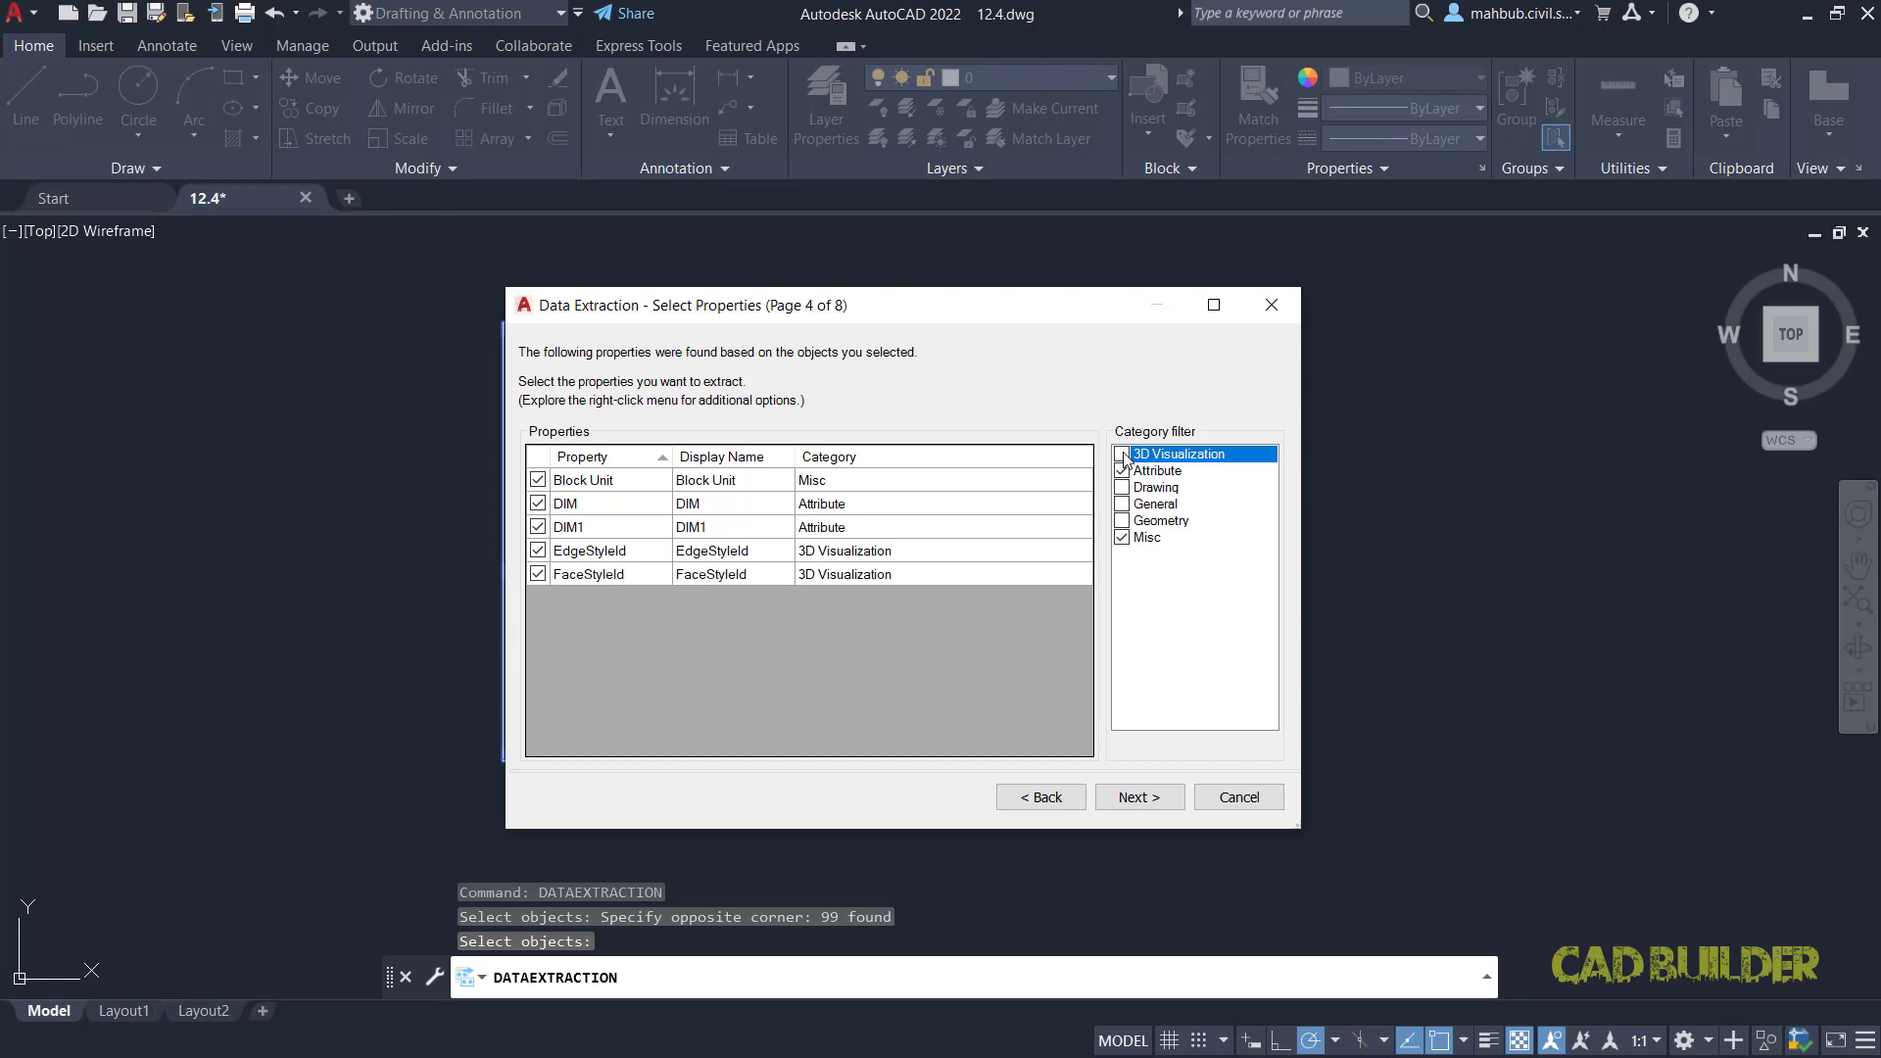
pyautogui.click(1122, 538)
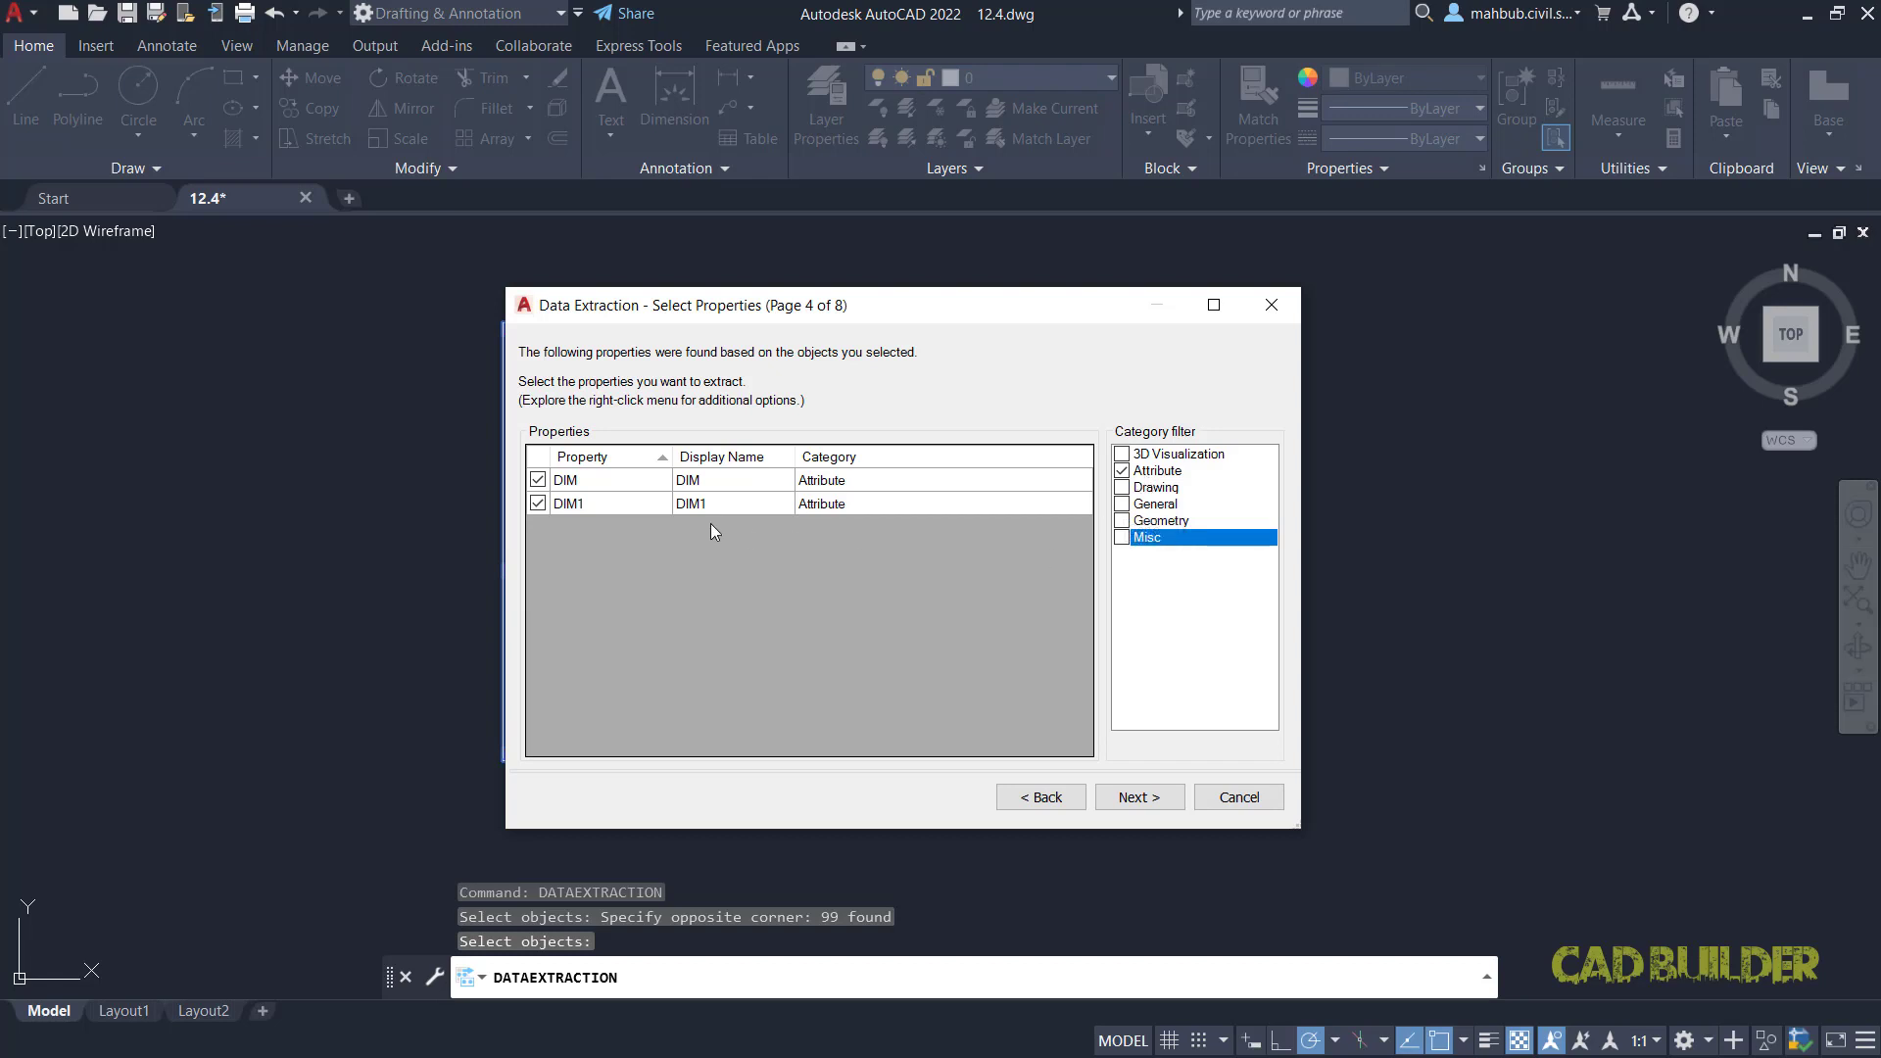
pyautogui.click(1138, 801)
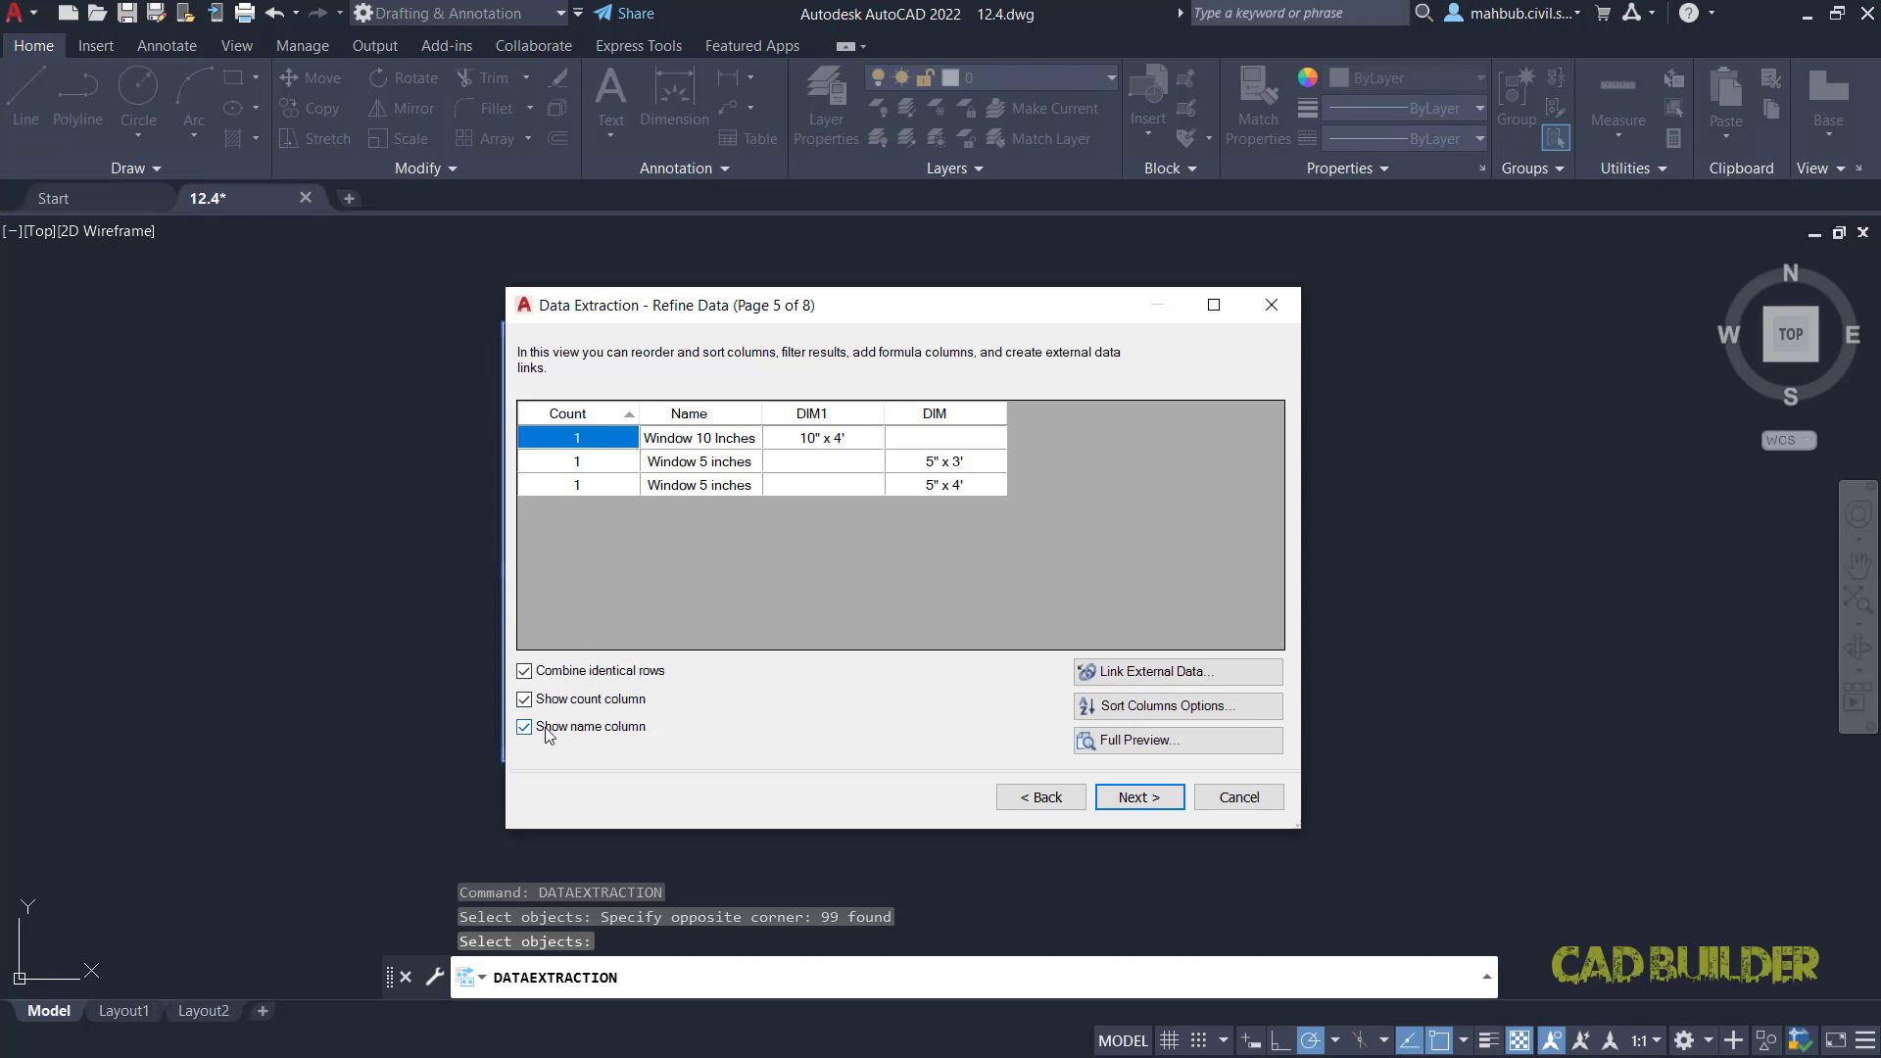
# Step: Hide and restore the count column in the refined data, and continue to the output options
pyautogui.click(577, 701)
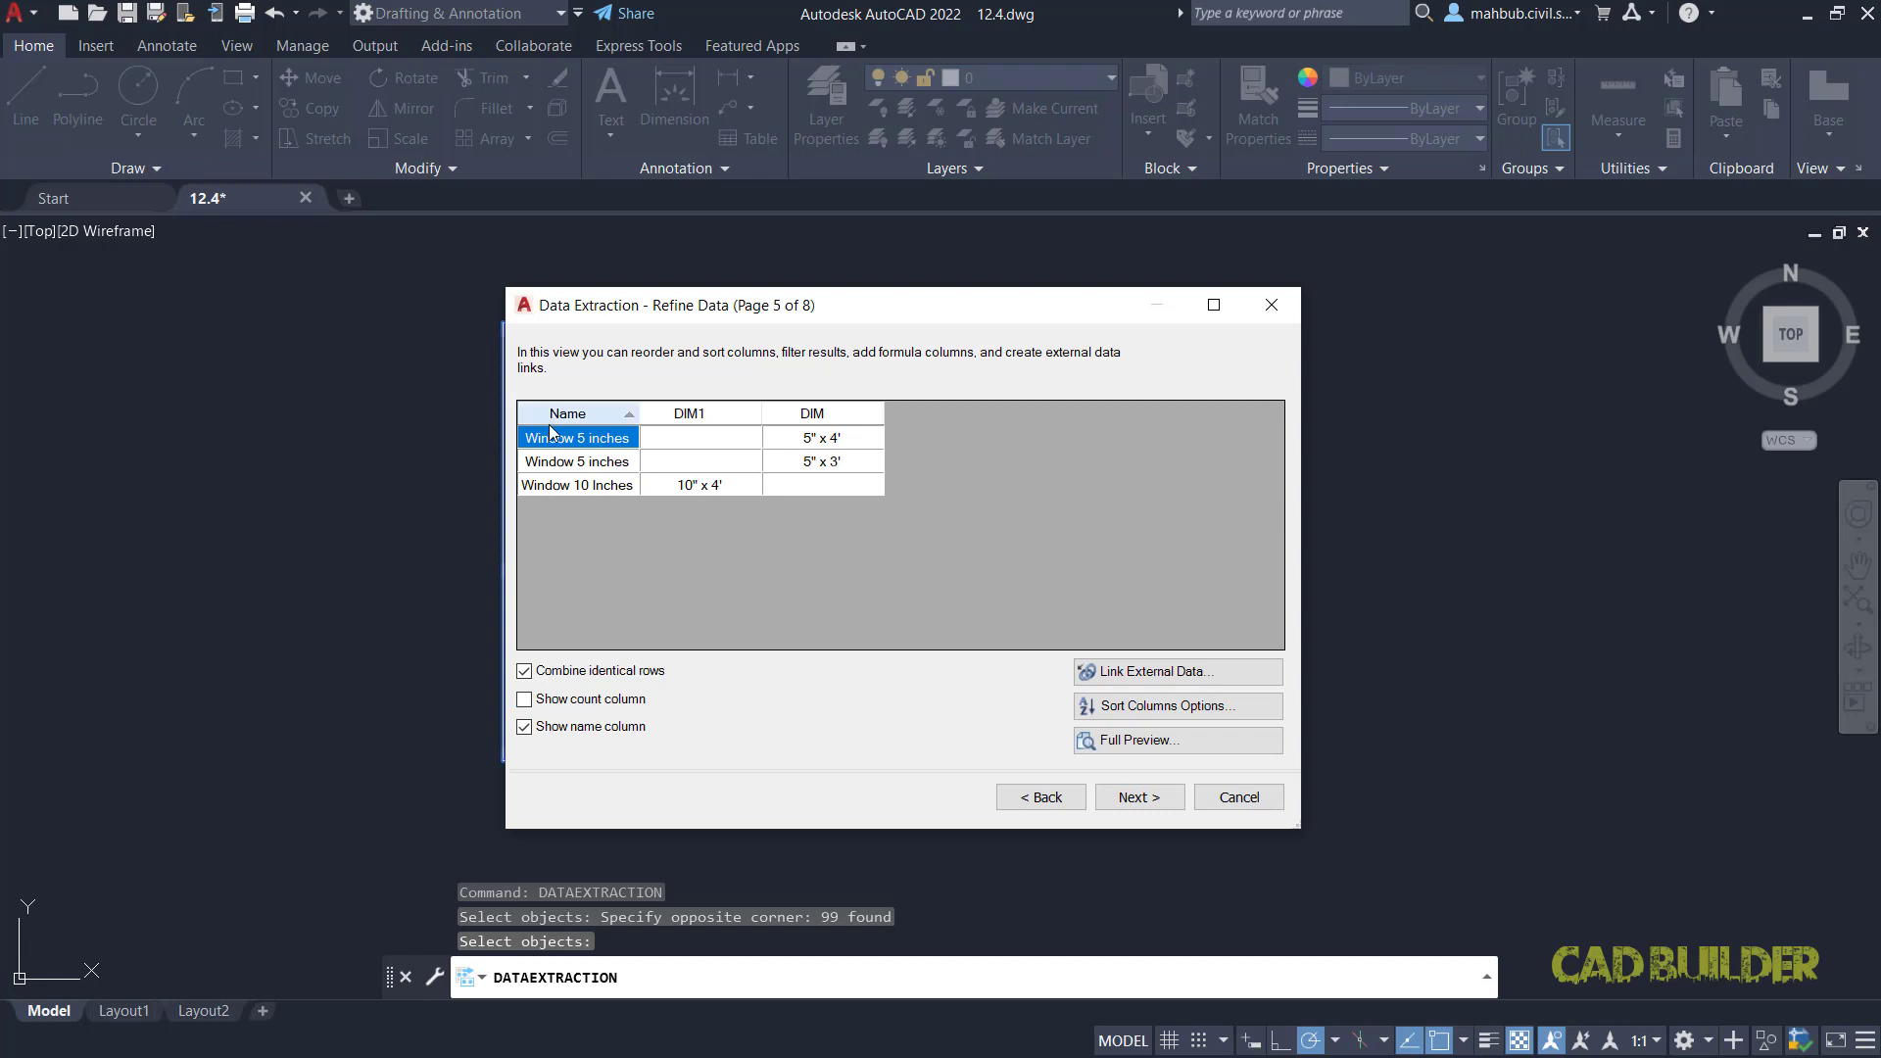
pyautogui.click(525, 699)
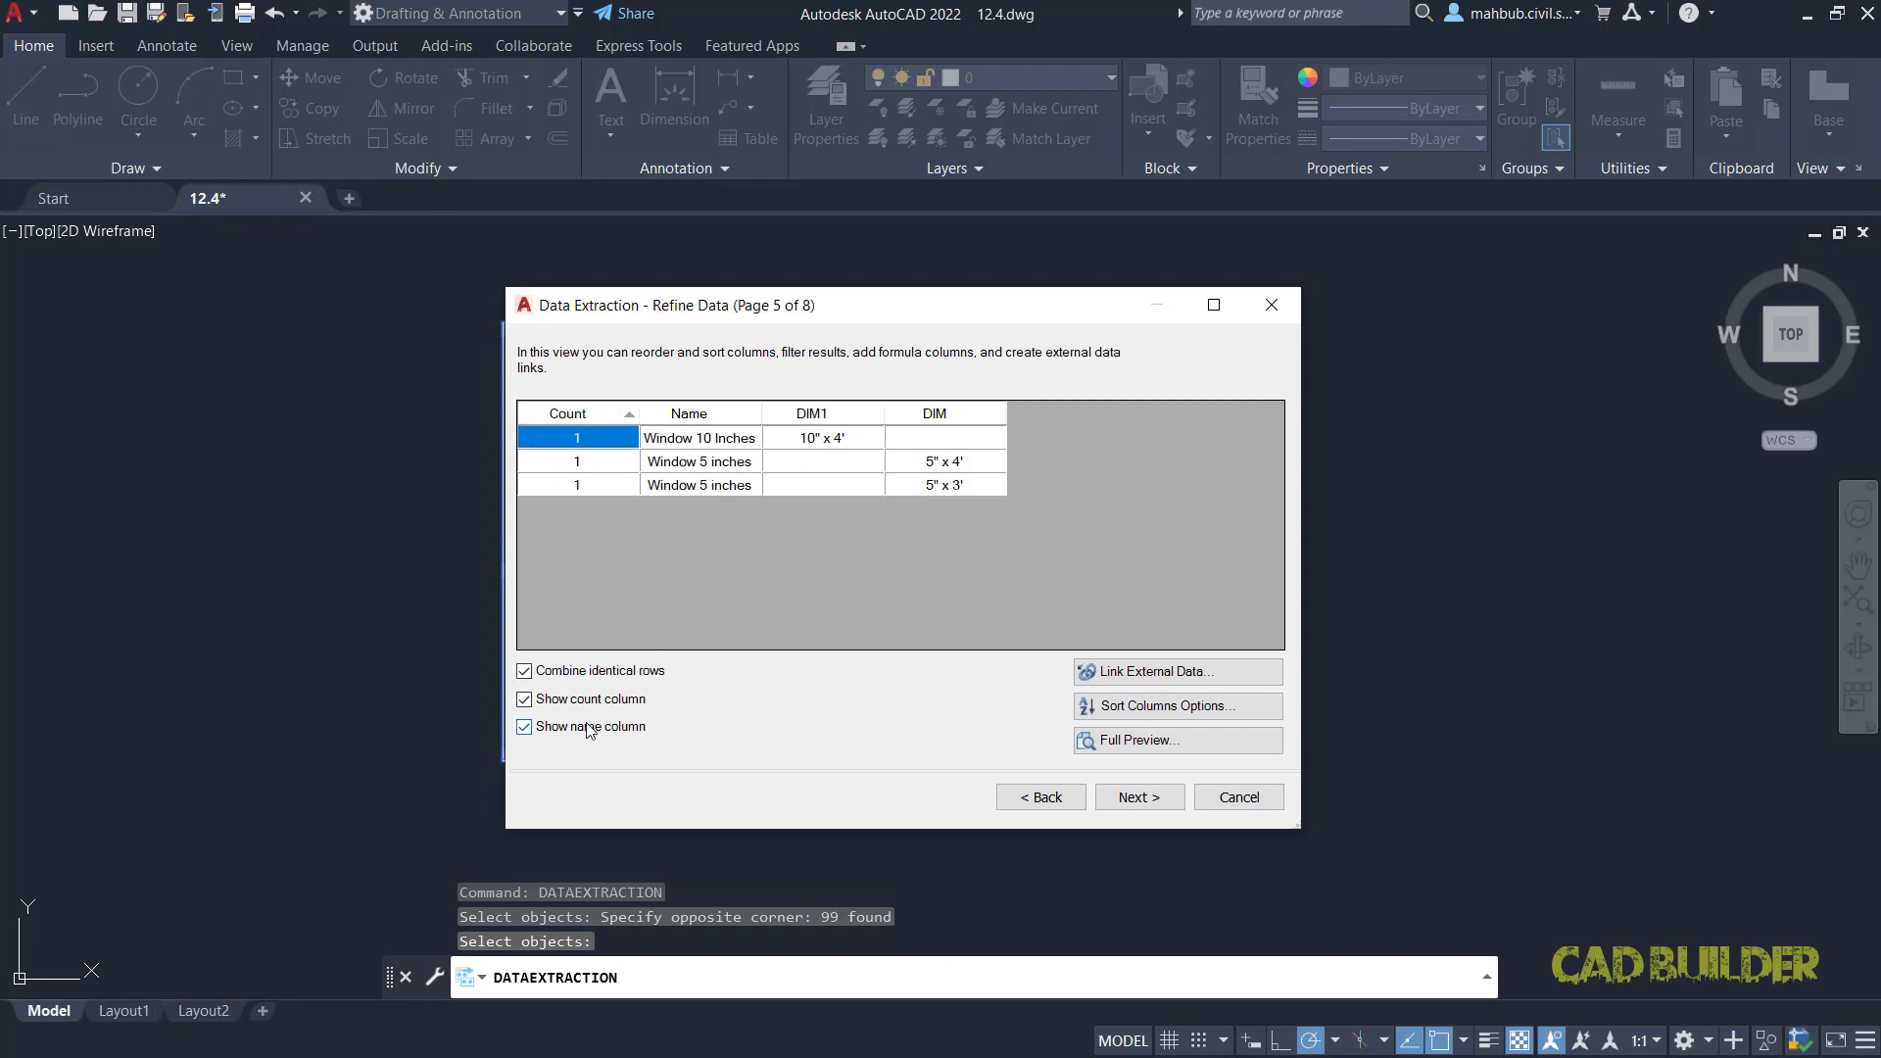
pyautogui.click(1144, 805)
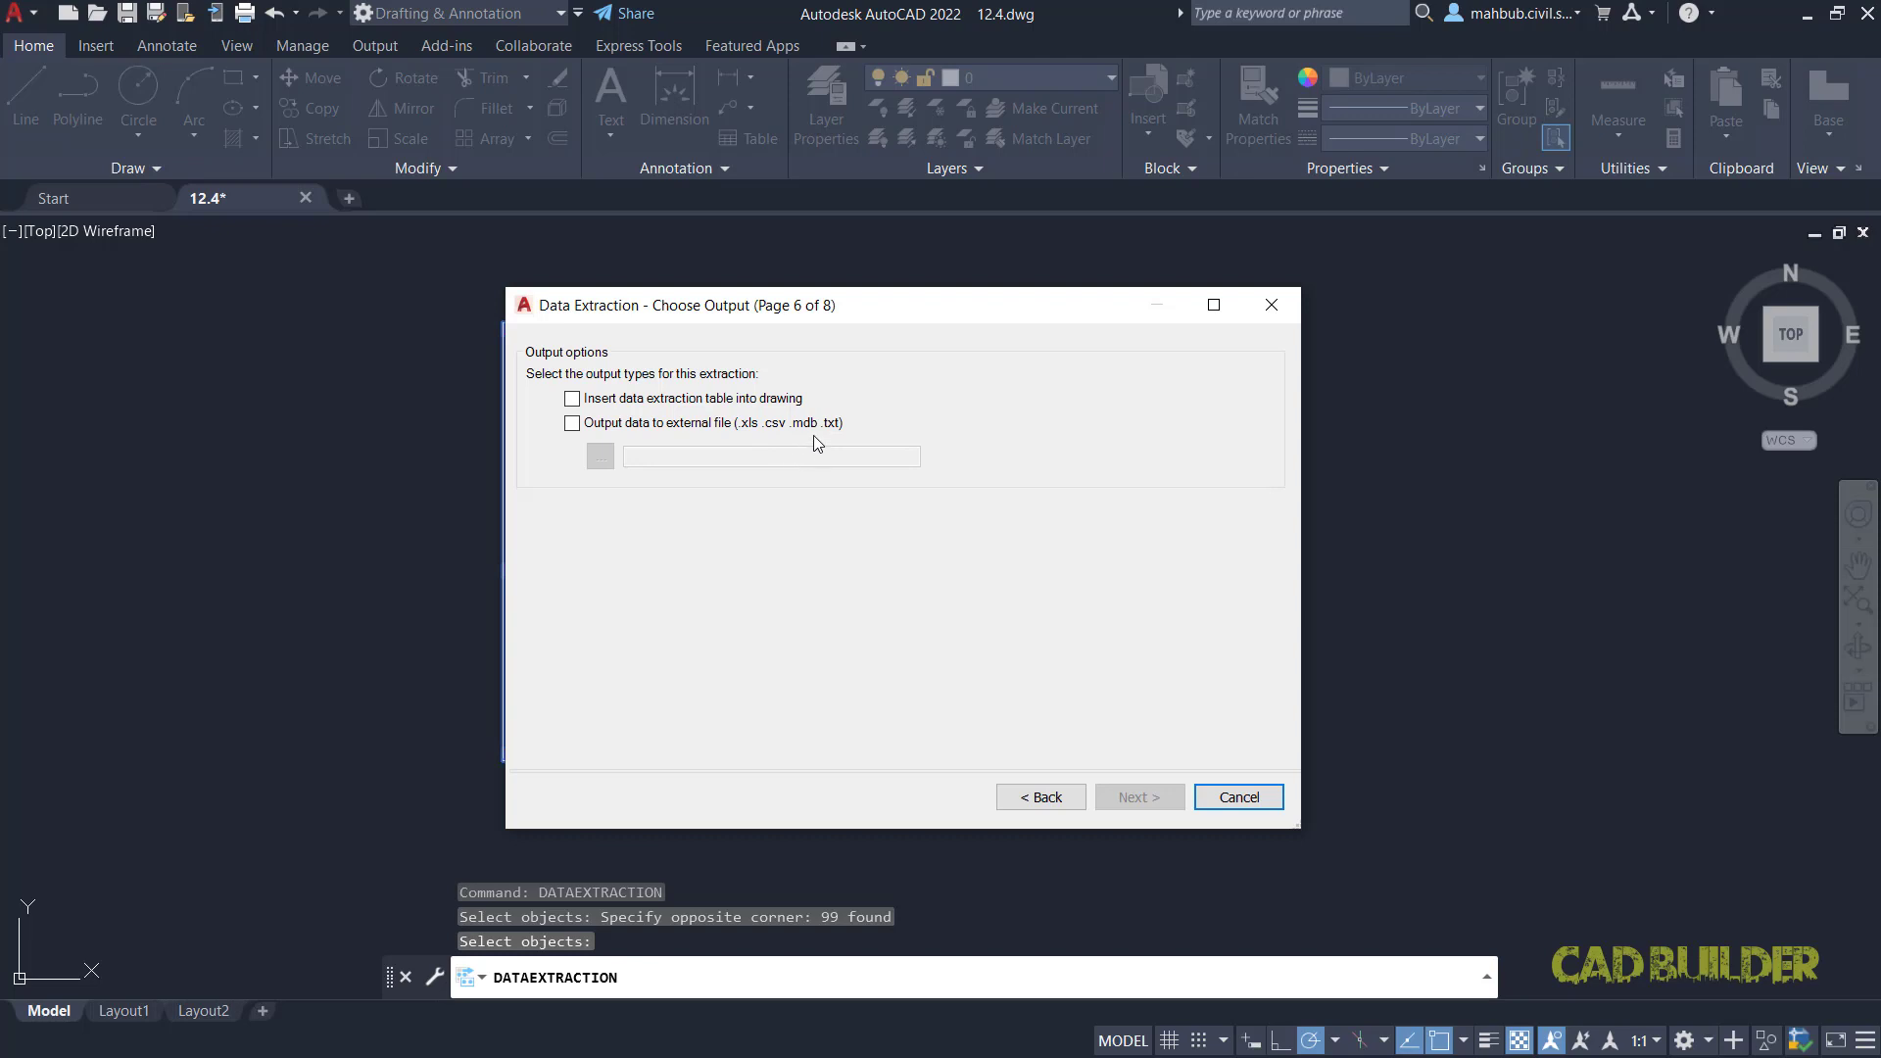
# Step: Output the extraction as a table in the drawing and as an external file ATT DATA.xls on the Desktop
pyautogui.click(573, 402)
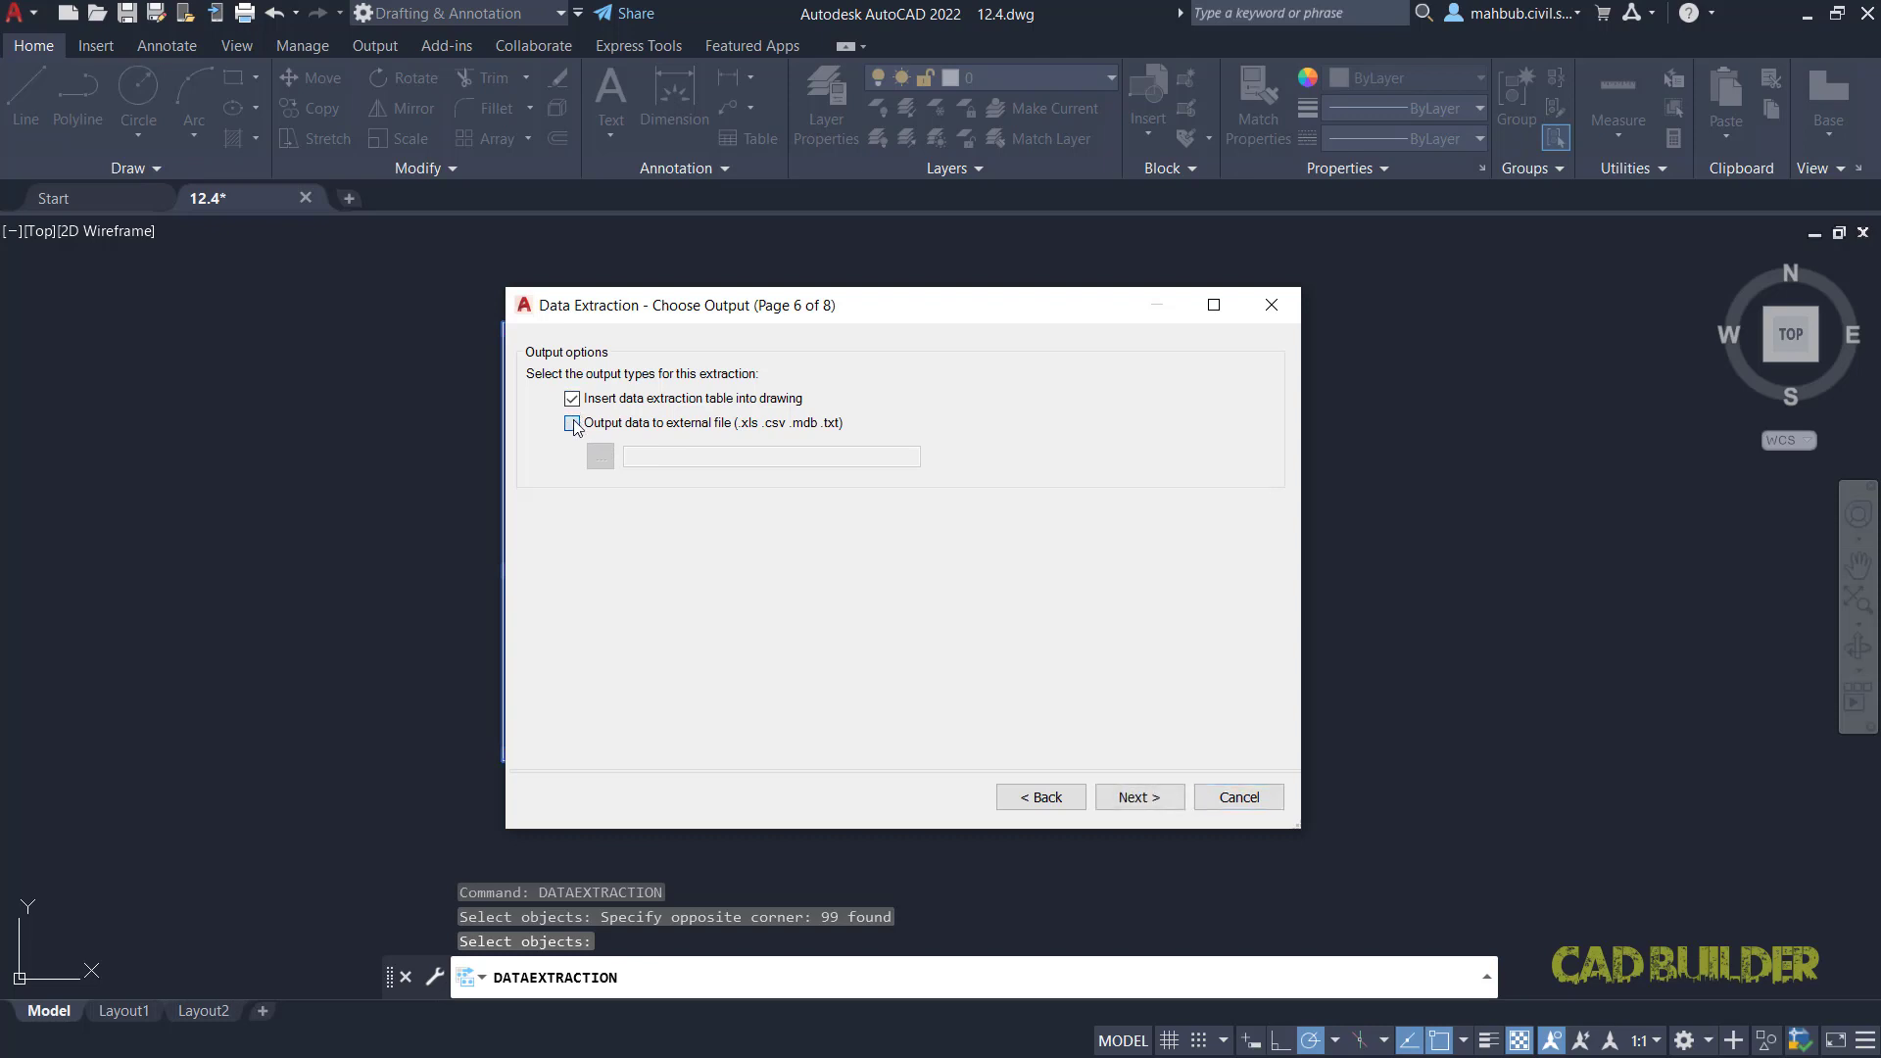
pyautogui.click(572, 424)
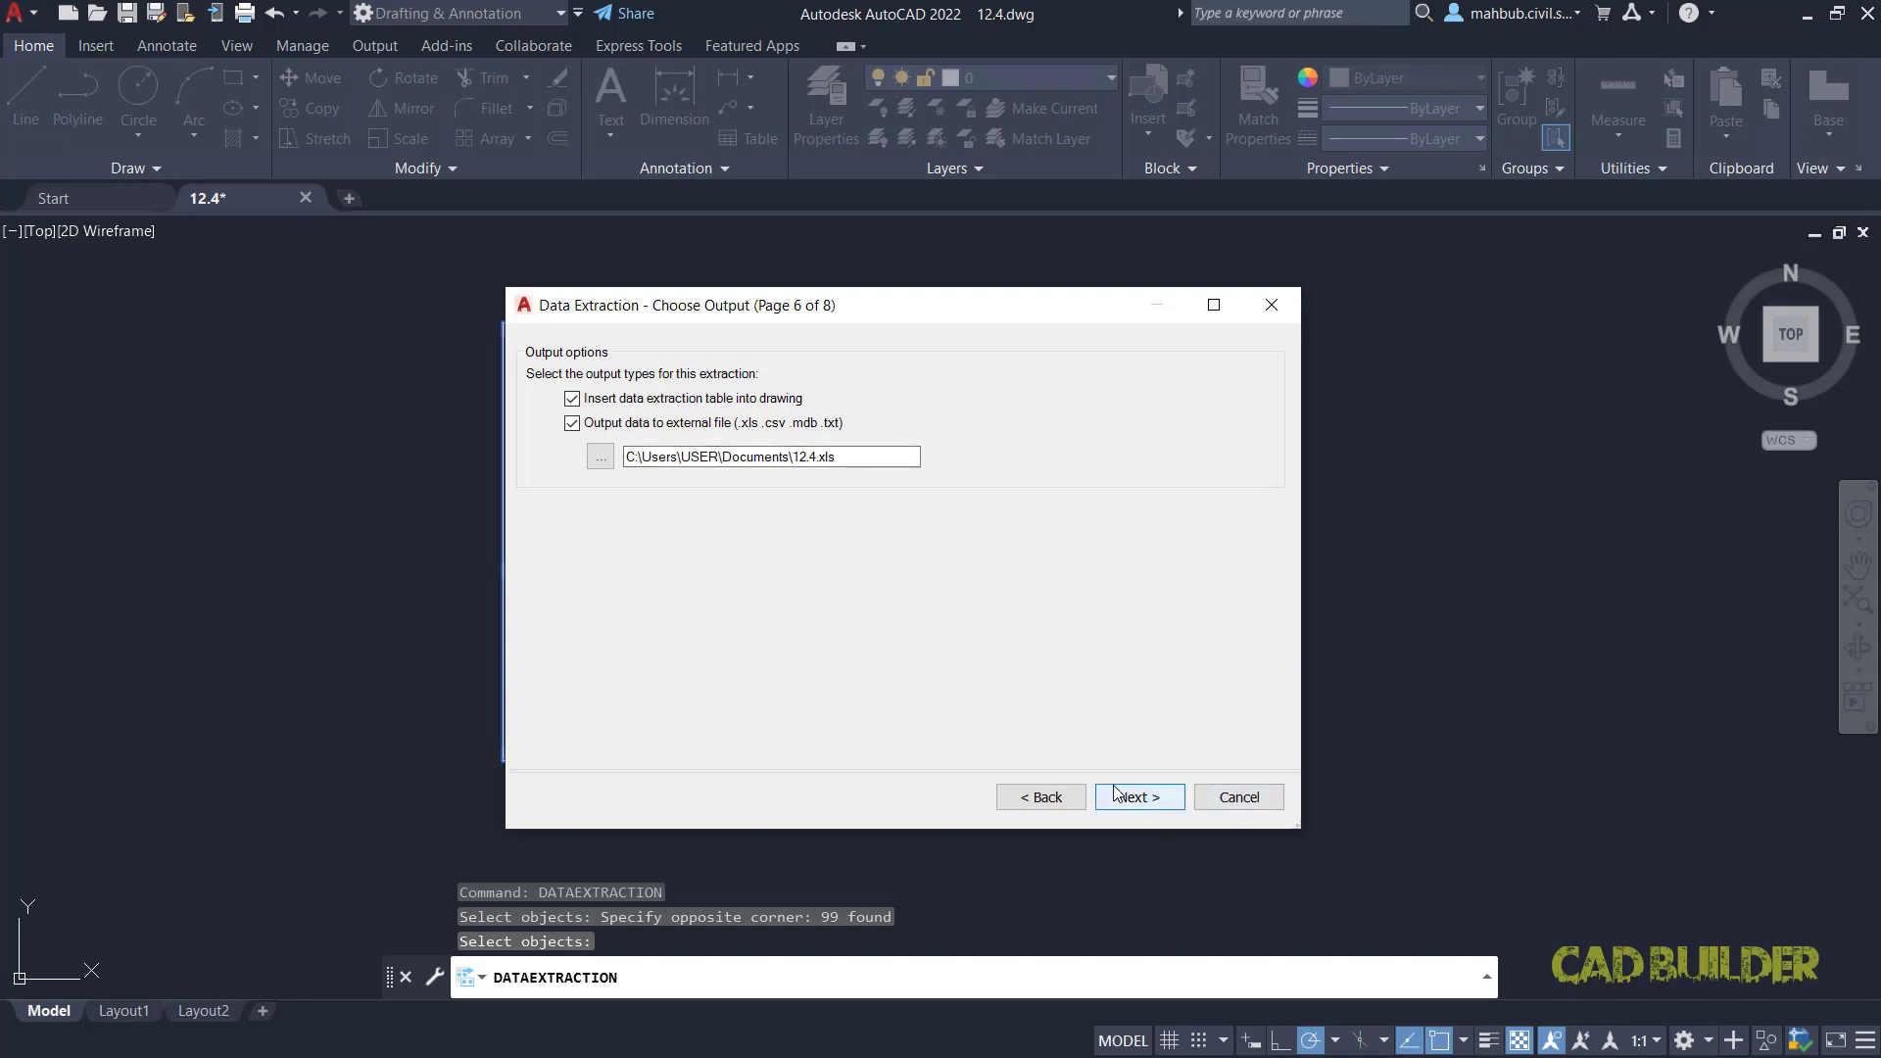
pyautogui.click(596, 461)
pyautogui.click(565, 518)
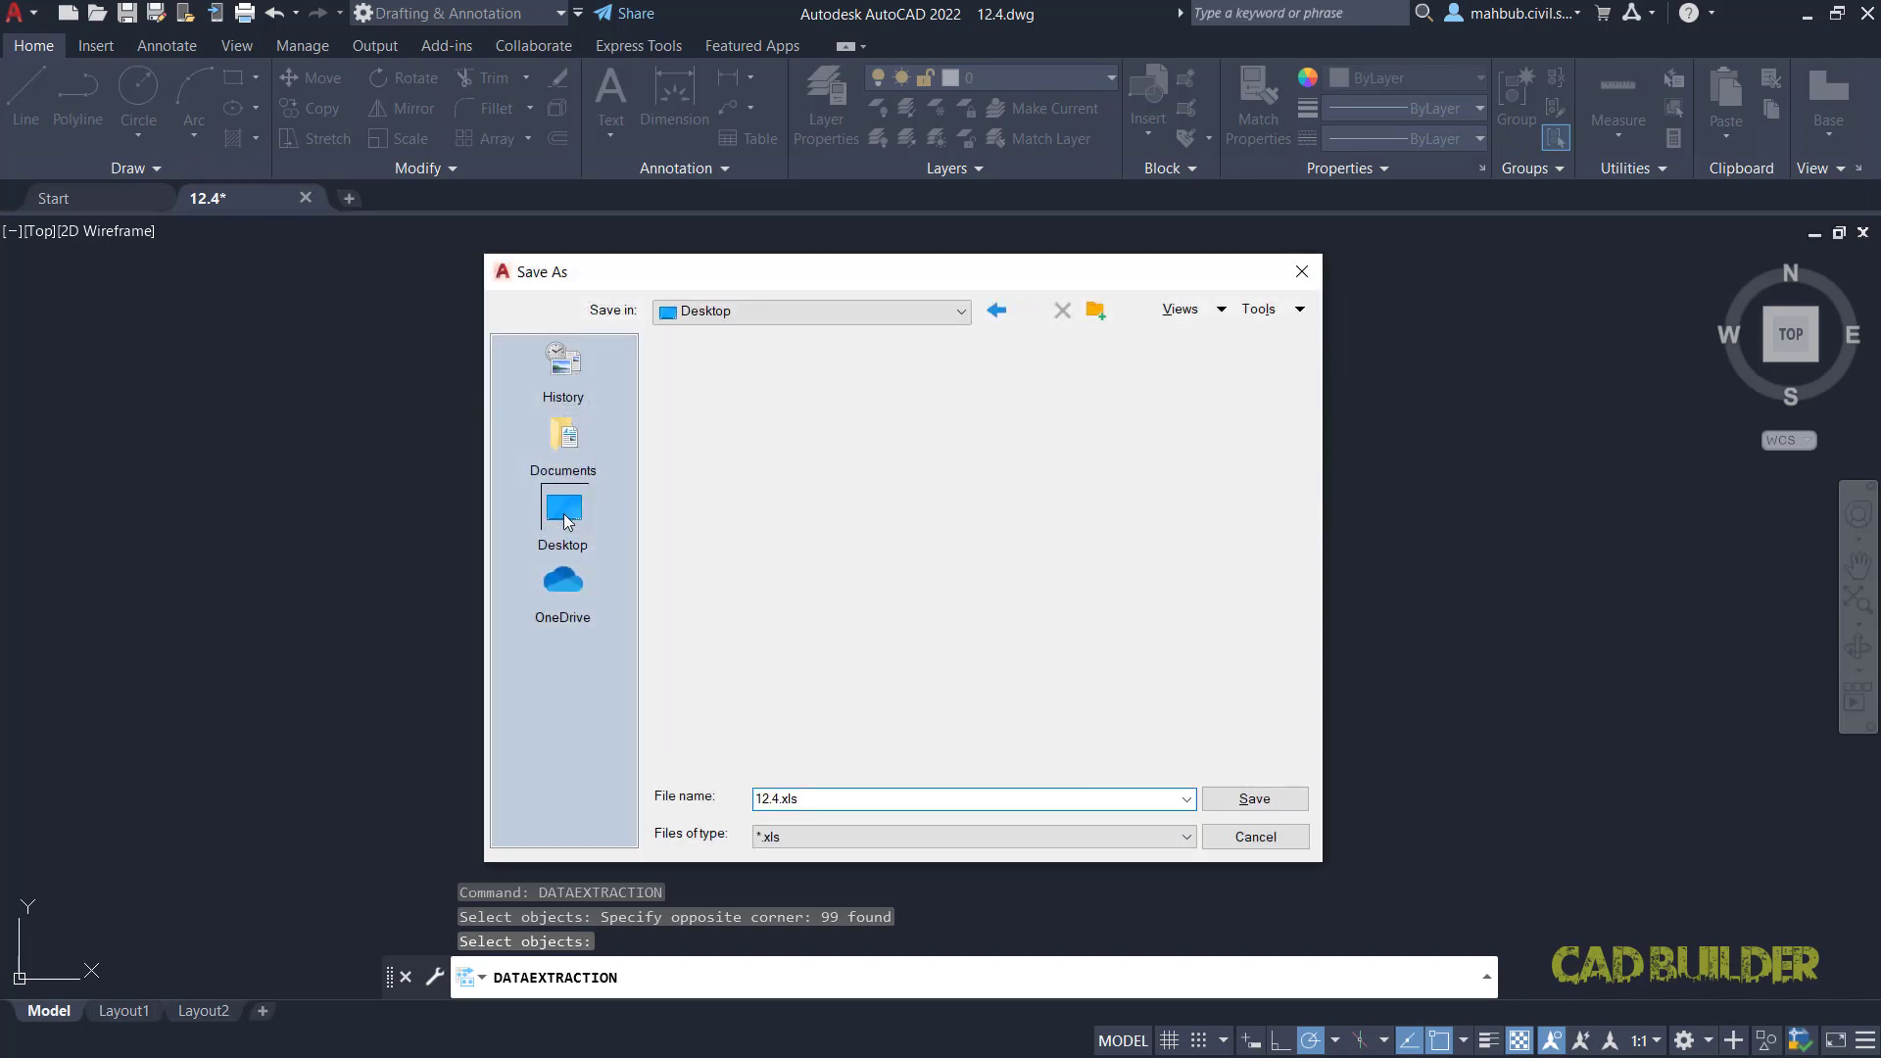
pyautogui.doubleClick(801, 799)
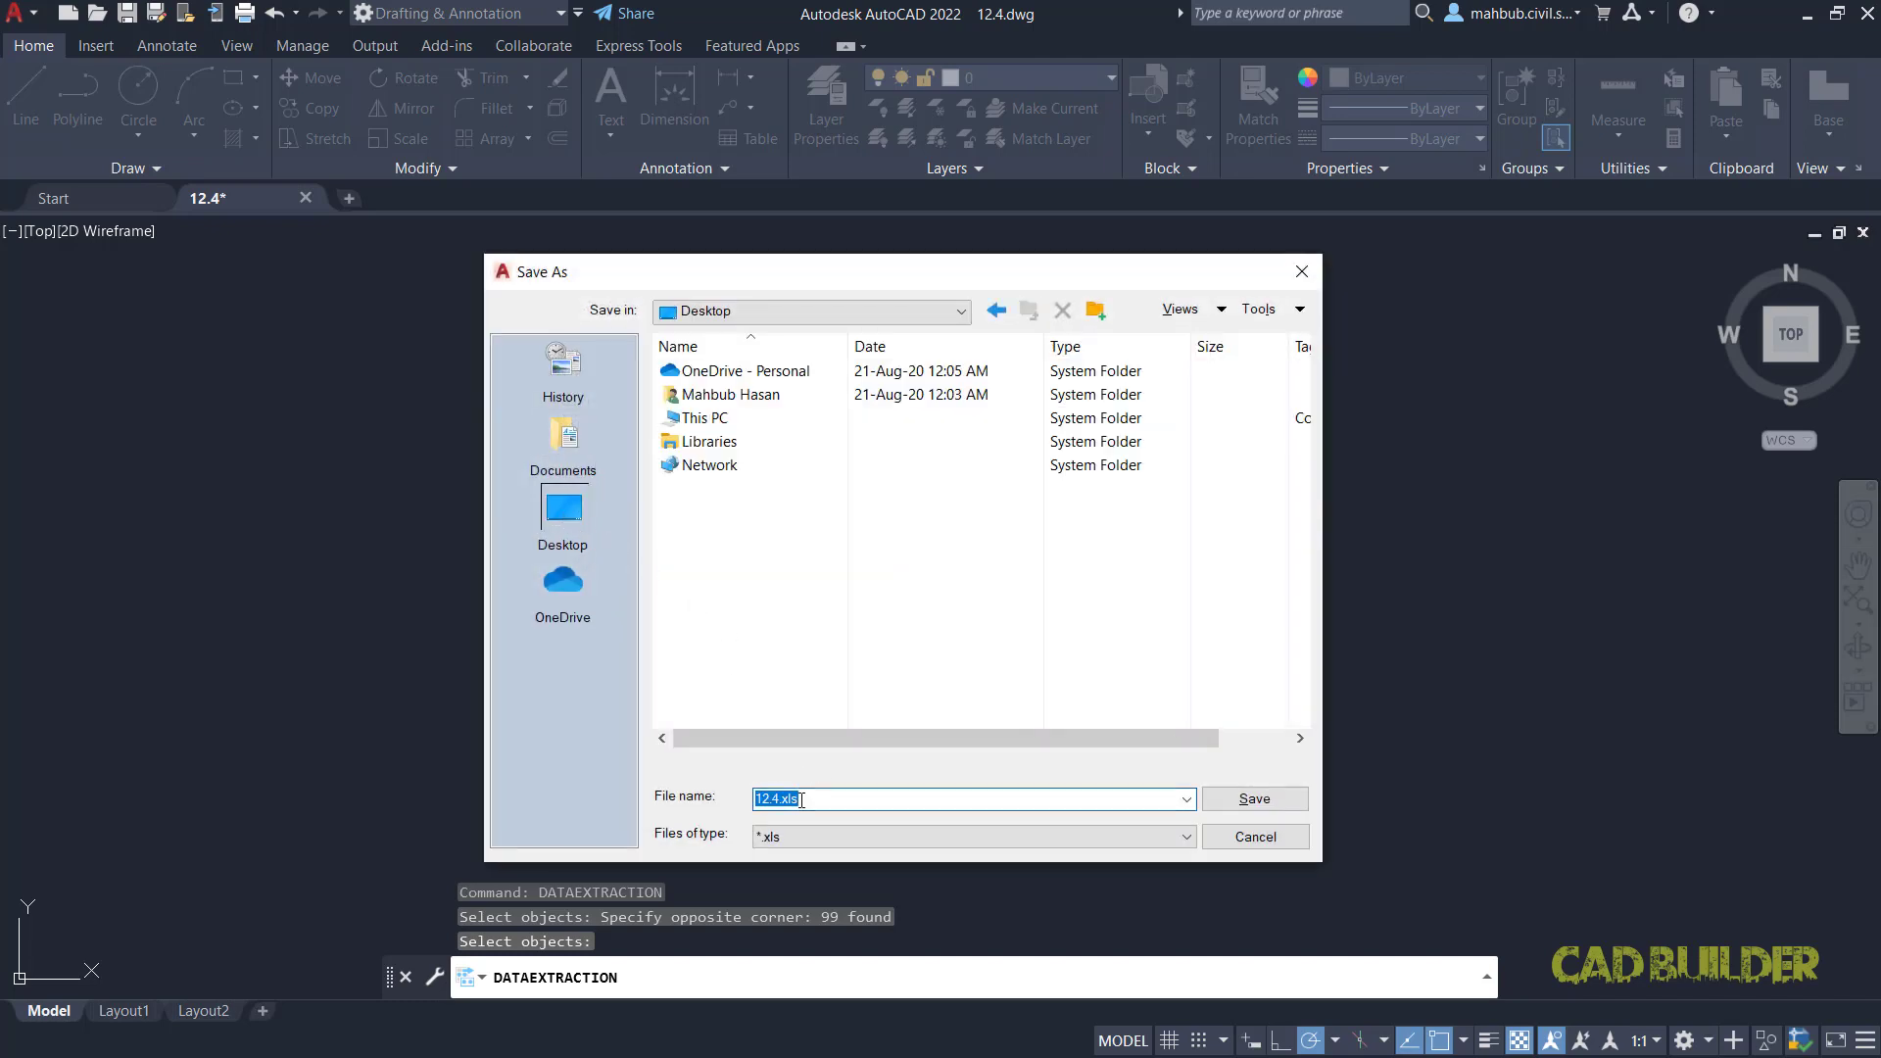
pyautogui.write('ATT DATA')
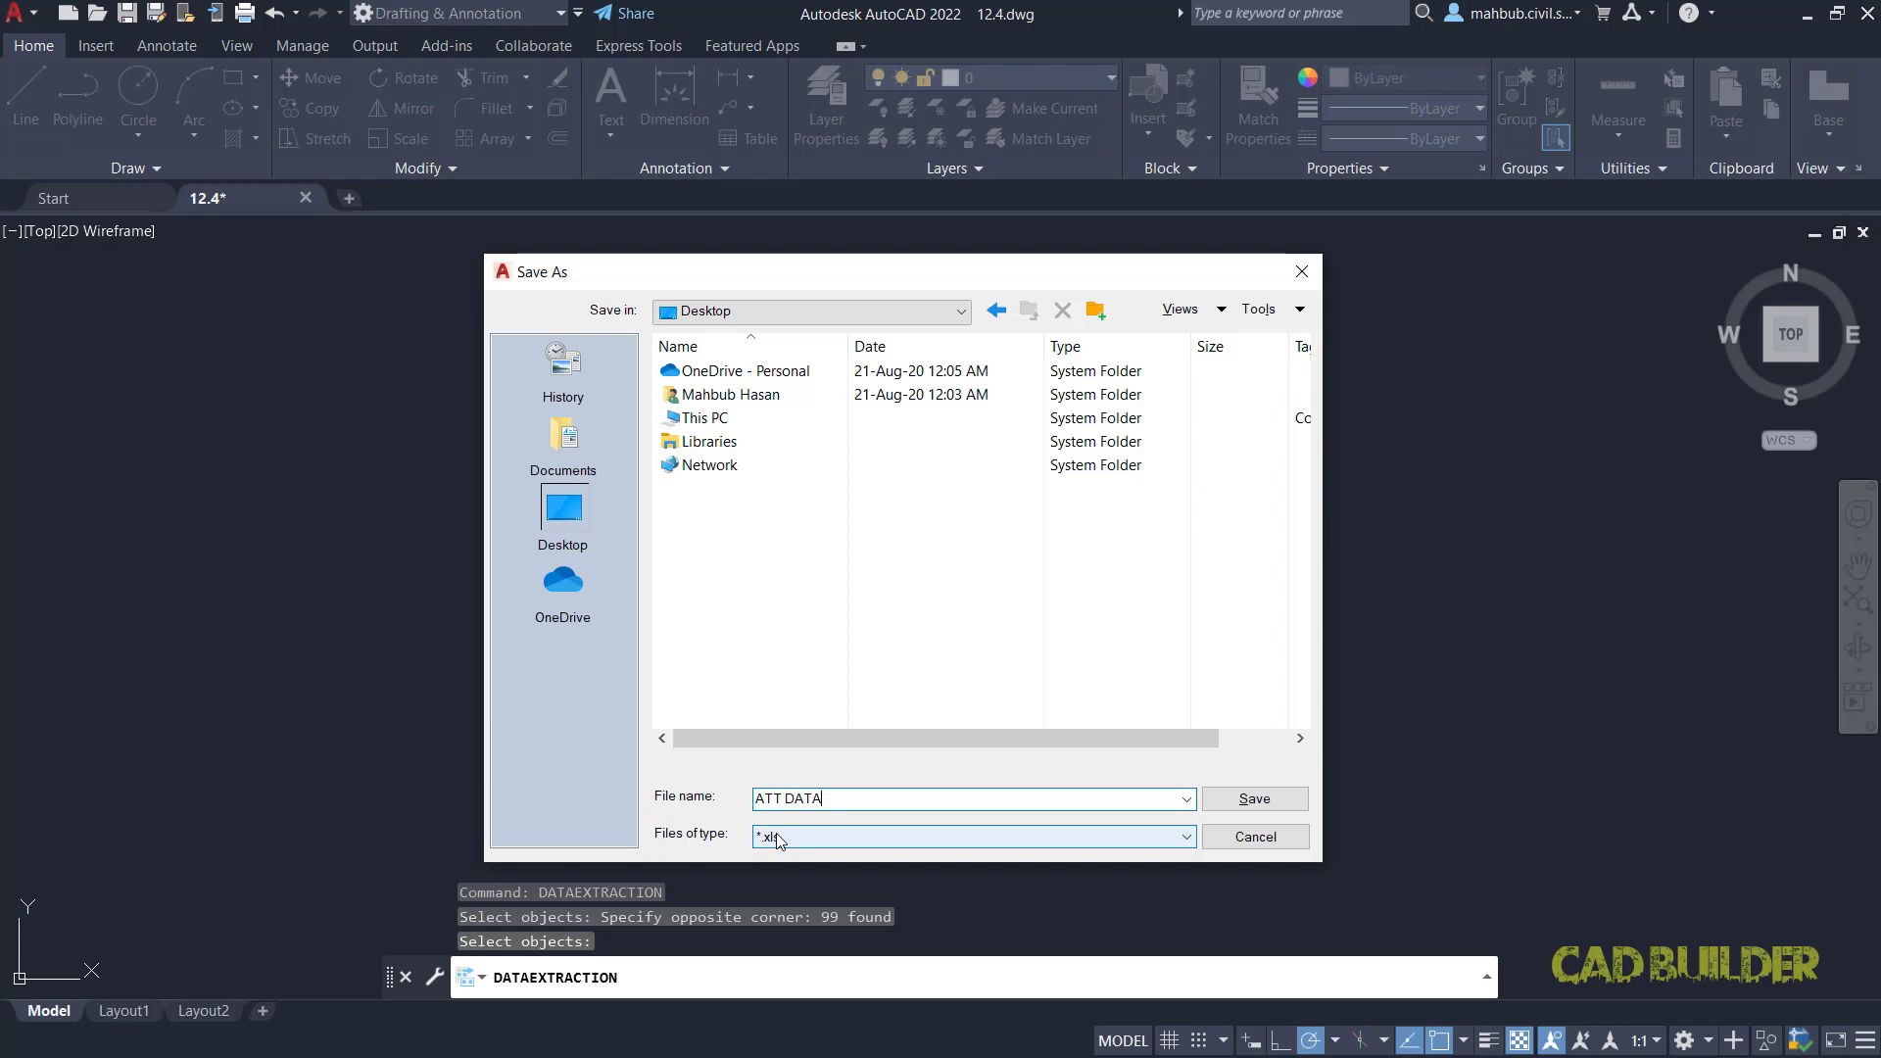
pyautogui.click(1240, 799)
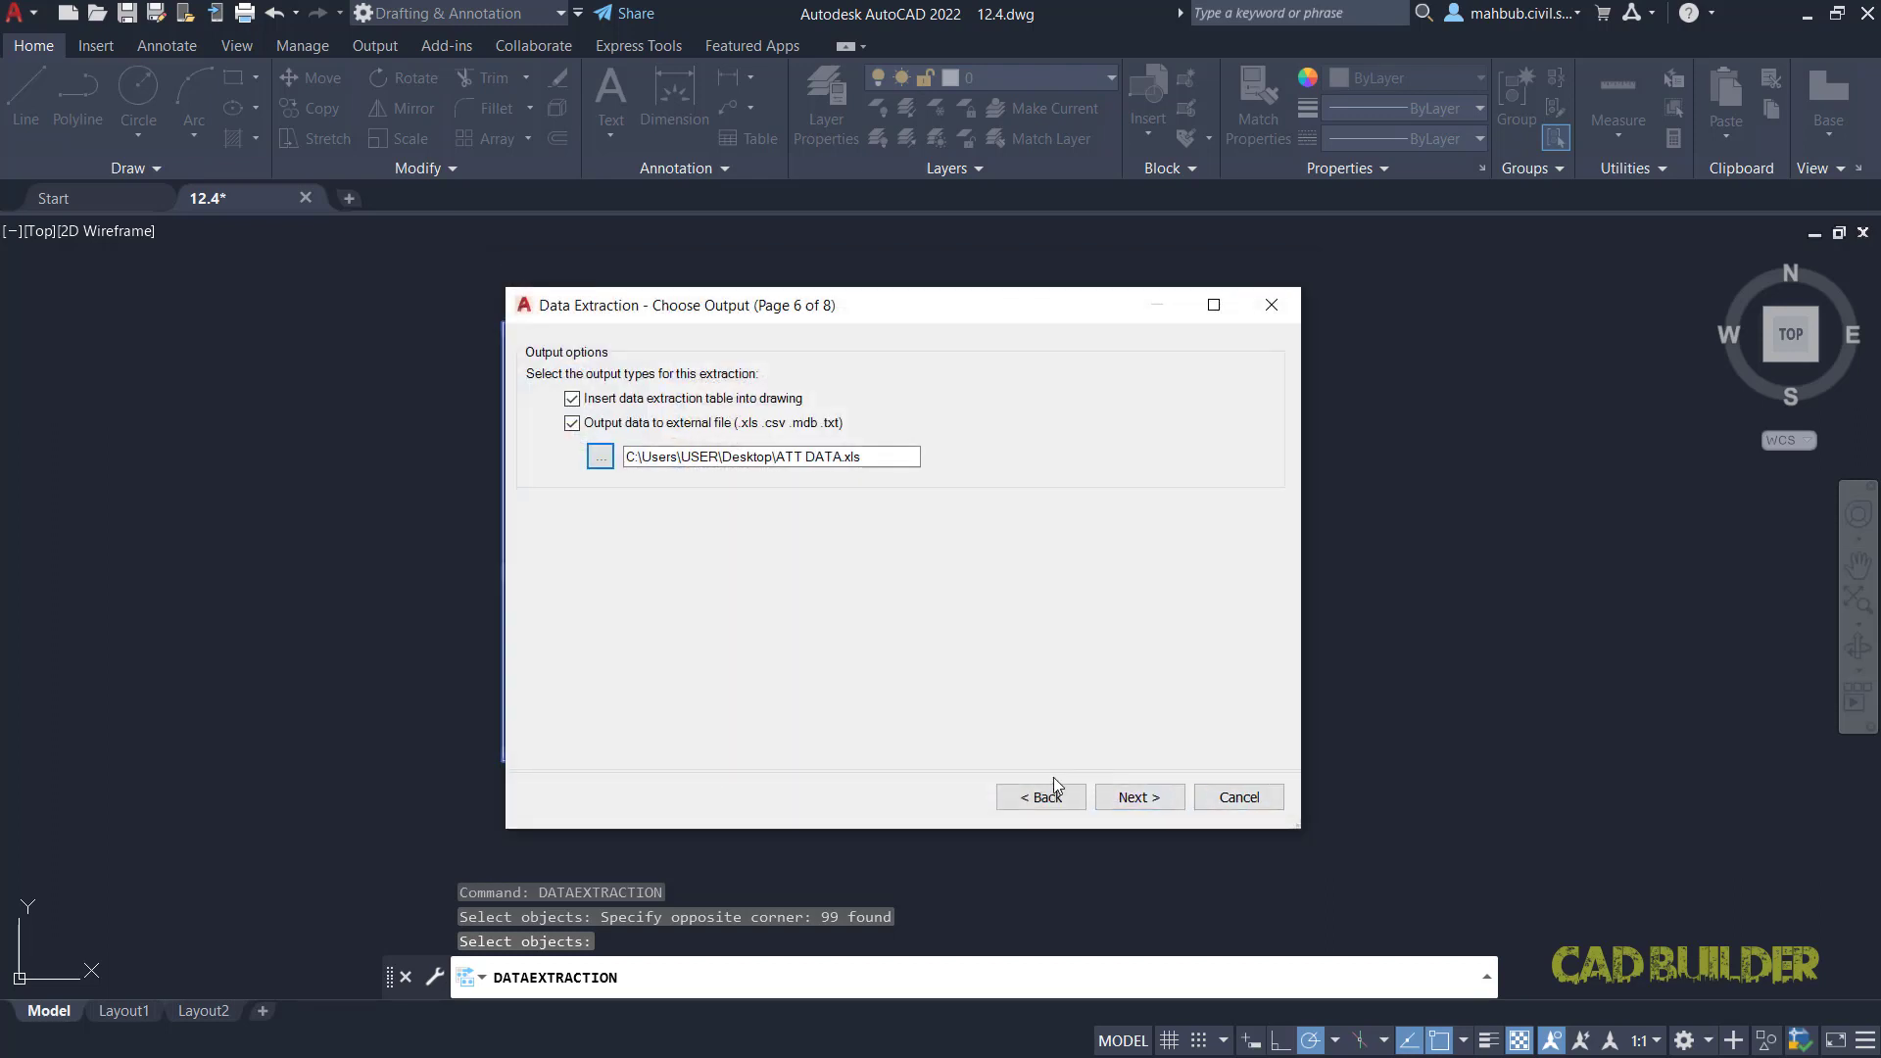
pyautogui.click(1126, 797)
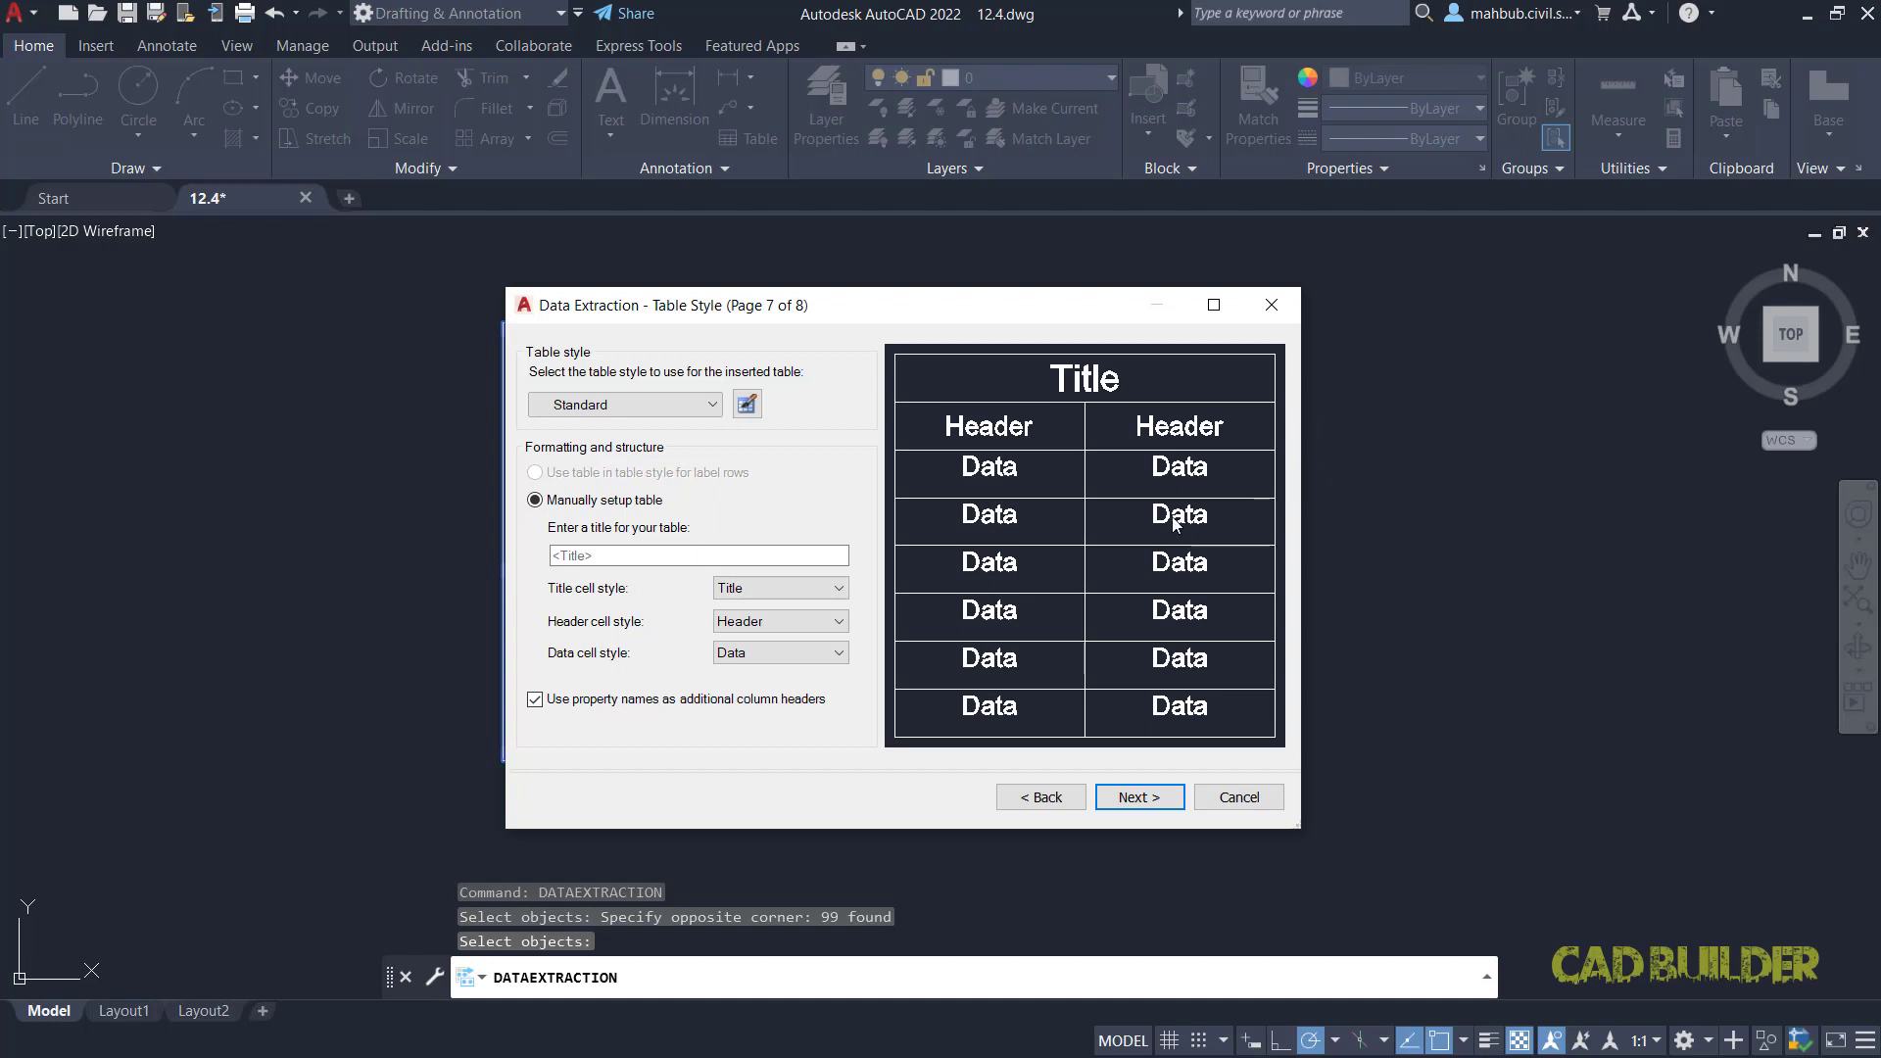
# Step: Finish the data extraction with the Standard table style and place the table just outside the floor plan's east wall
pyautogui.click(1129, 798)
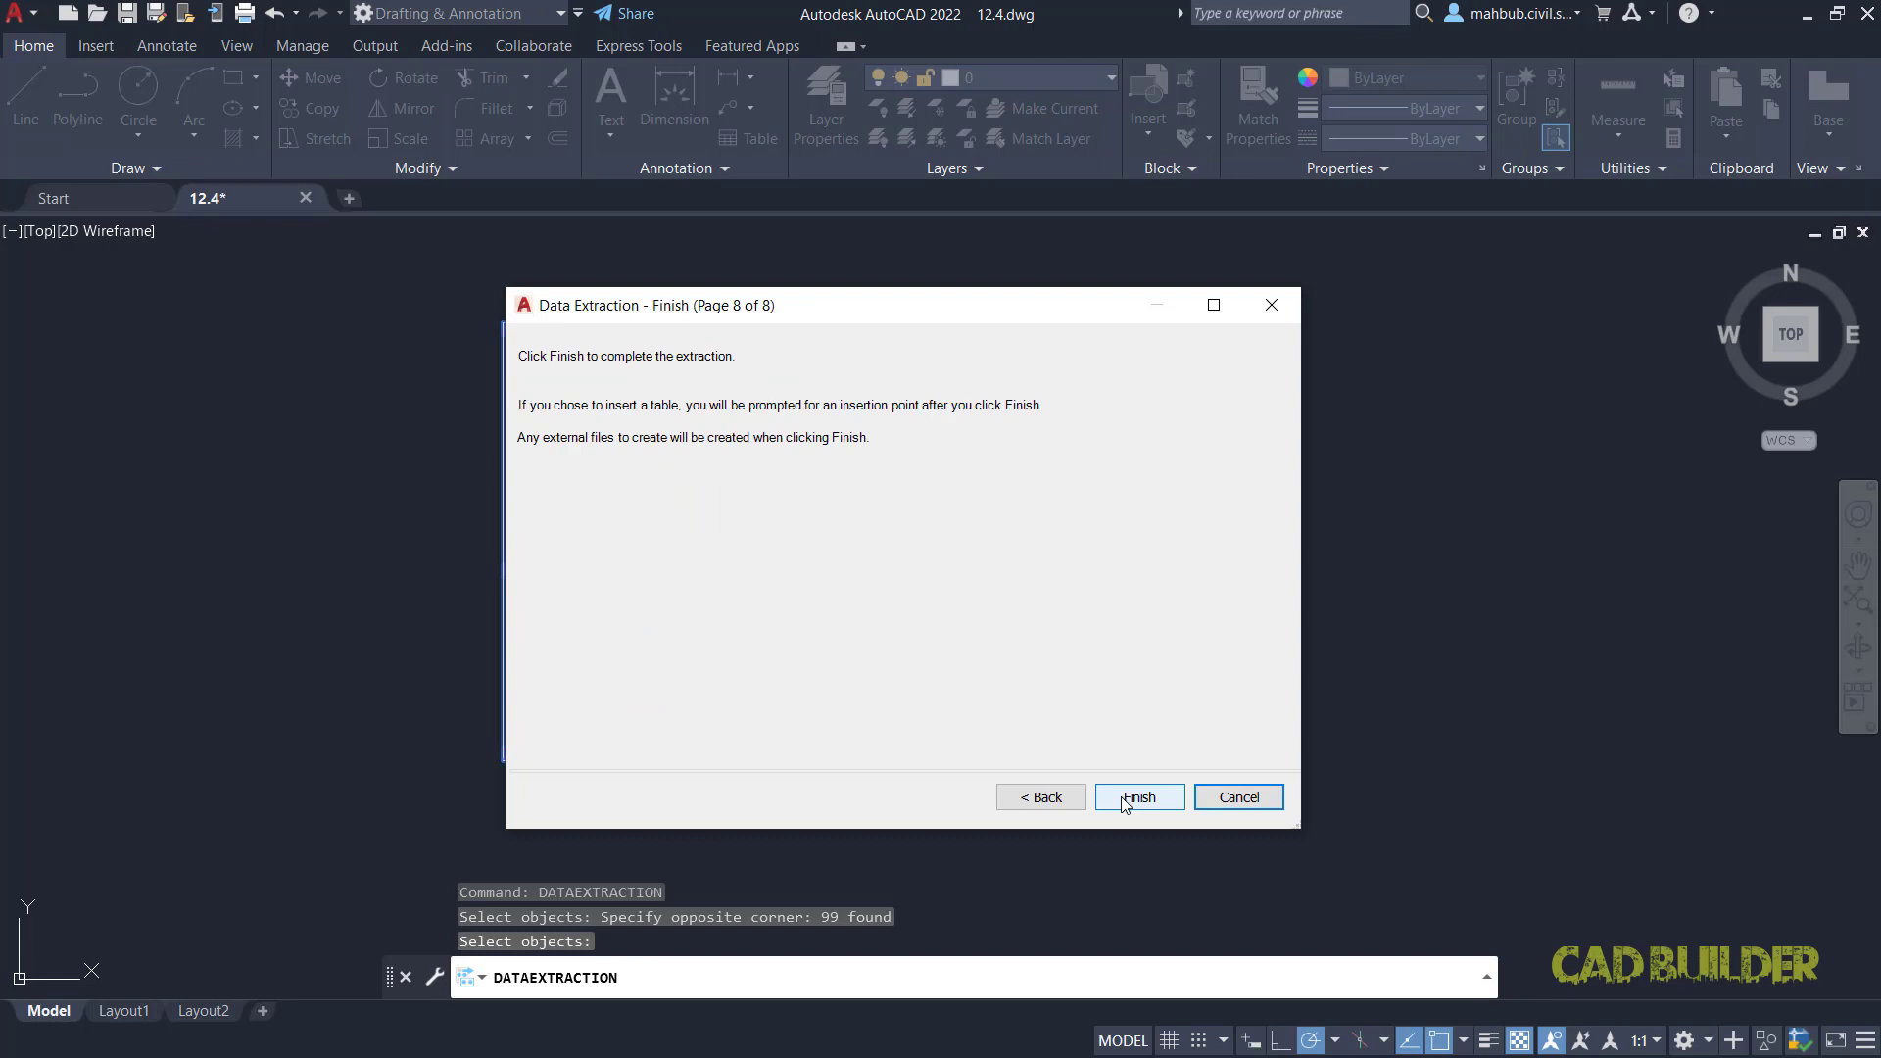
pyautogui.click(1125, 798)
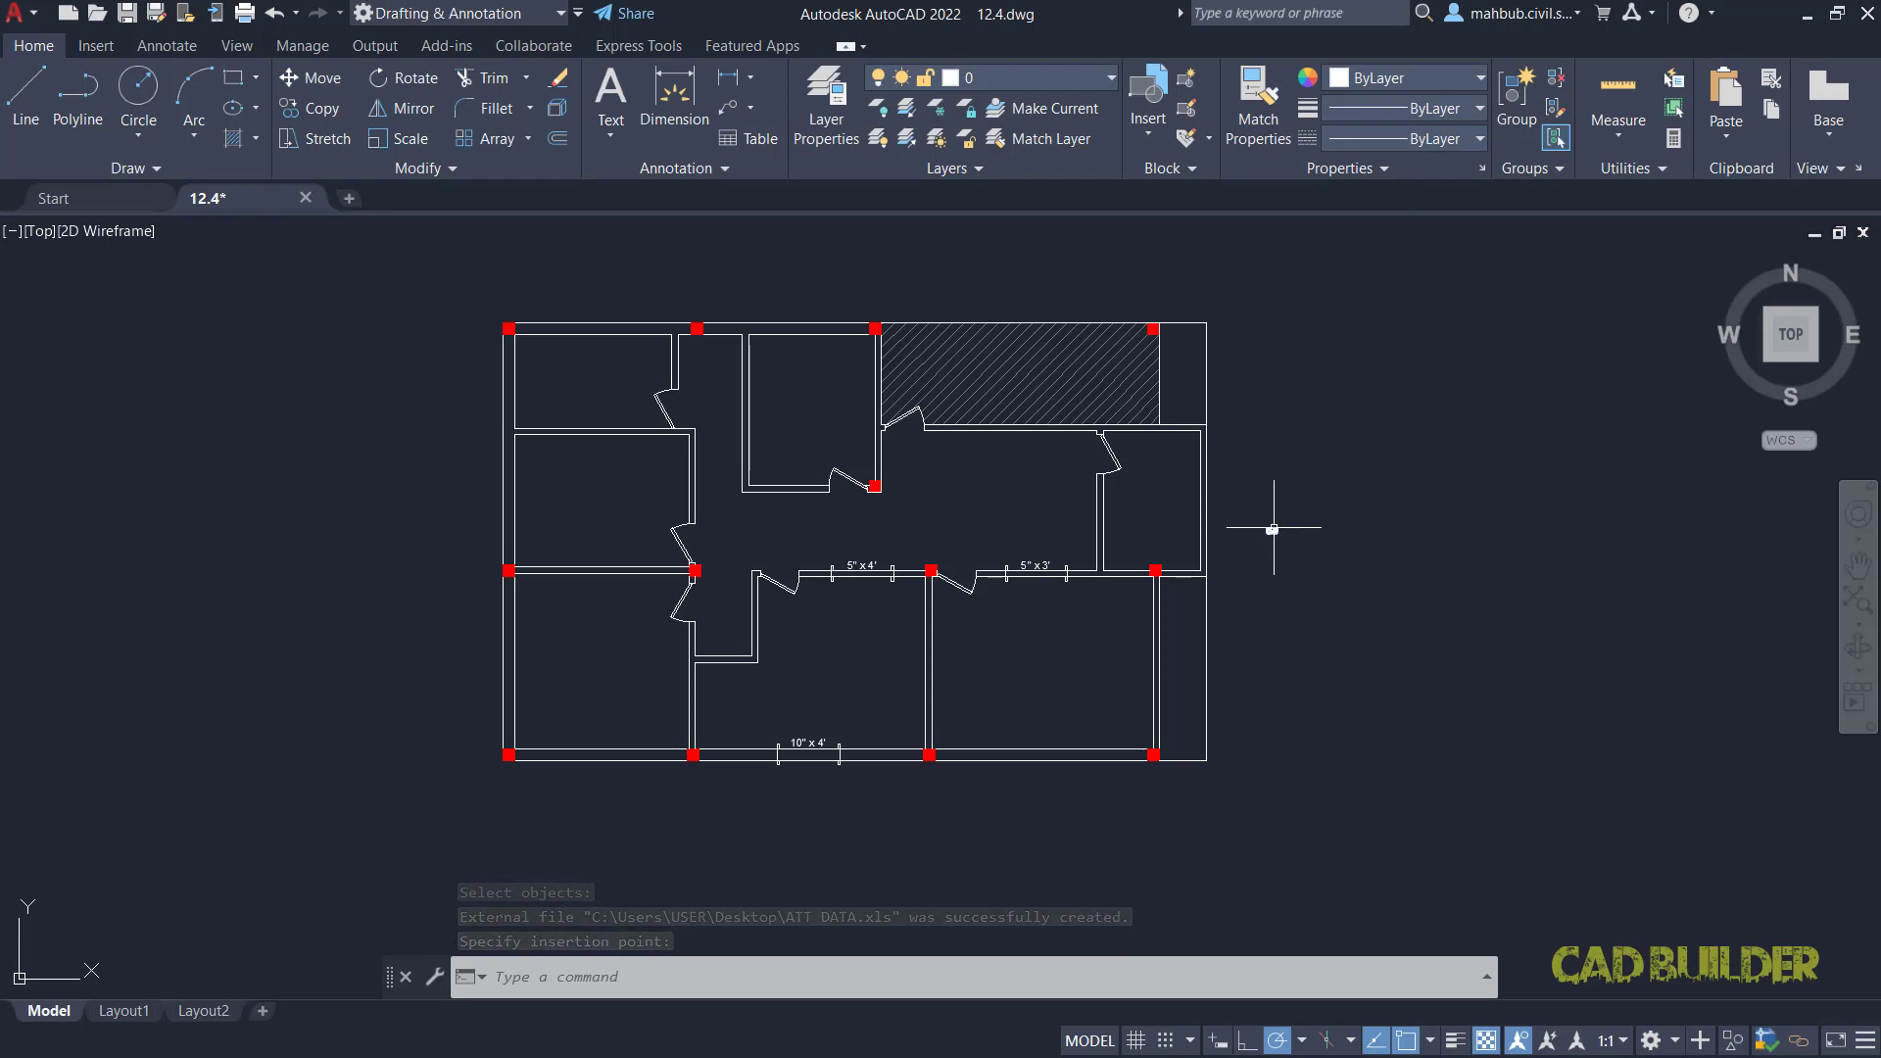
# Step: Scale the tiny inserted table by a factor of 20, using a point on the table as base point
pyautogui.scroll(2, 1272, 533)
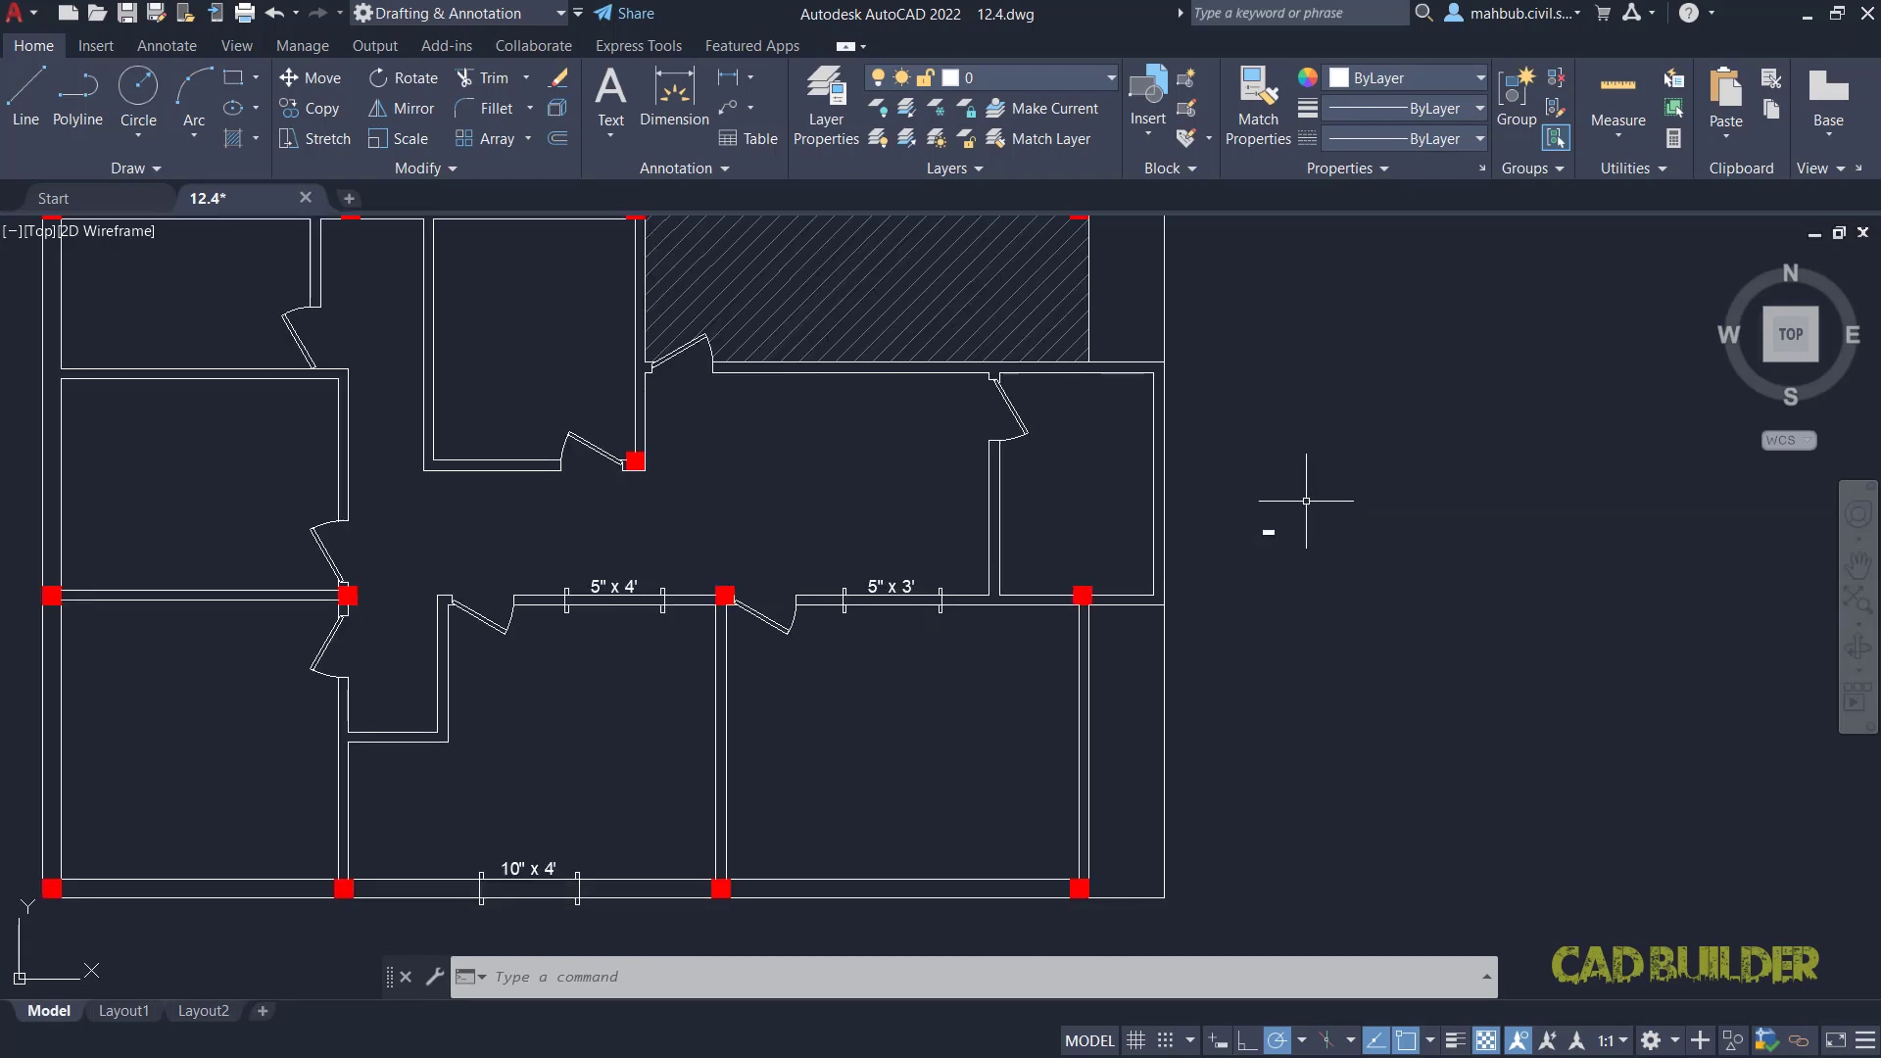
pyautogui.click(1334, 483)
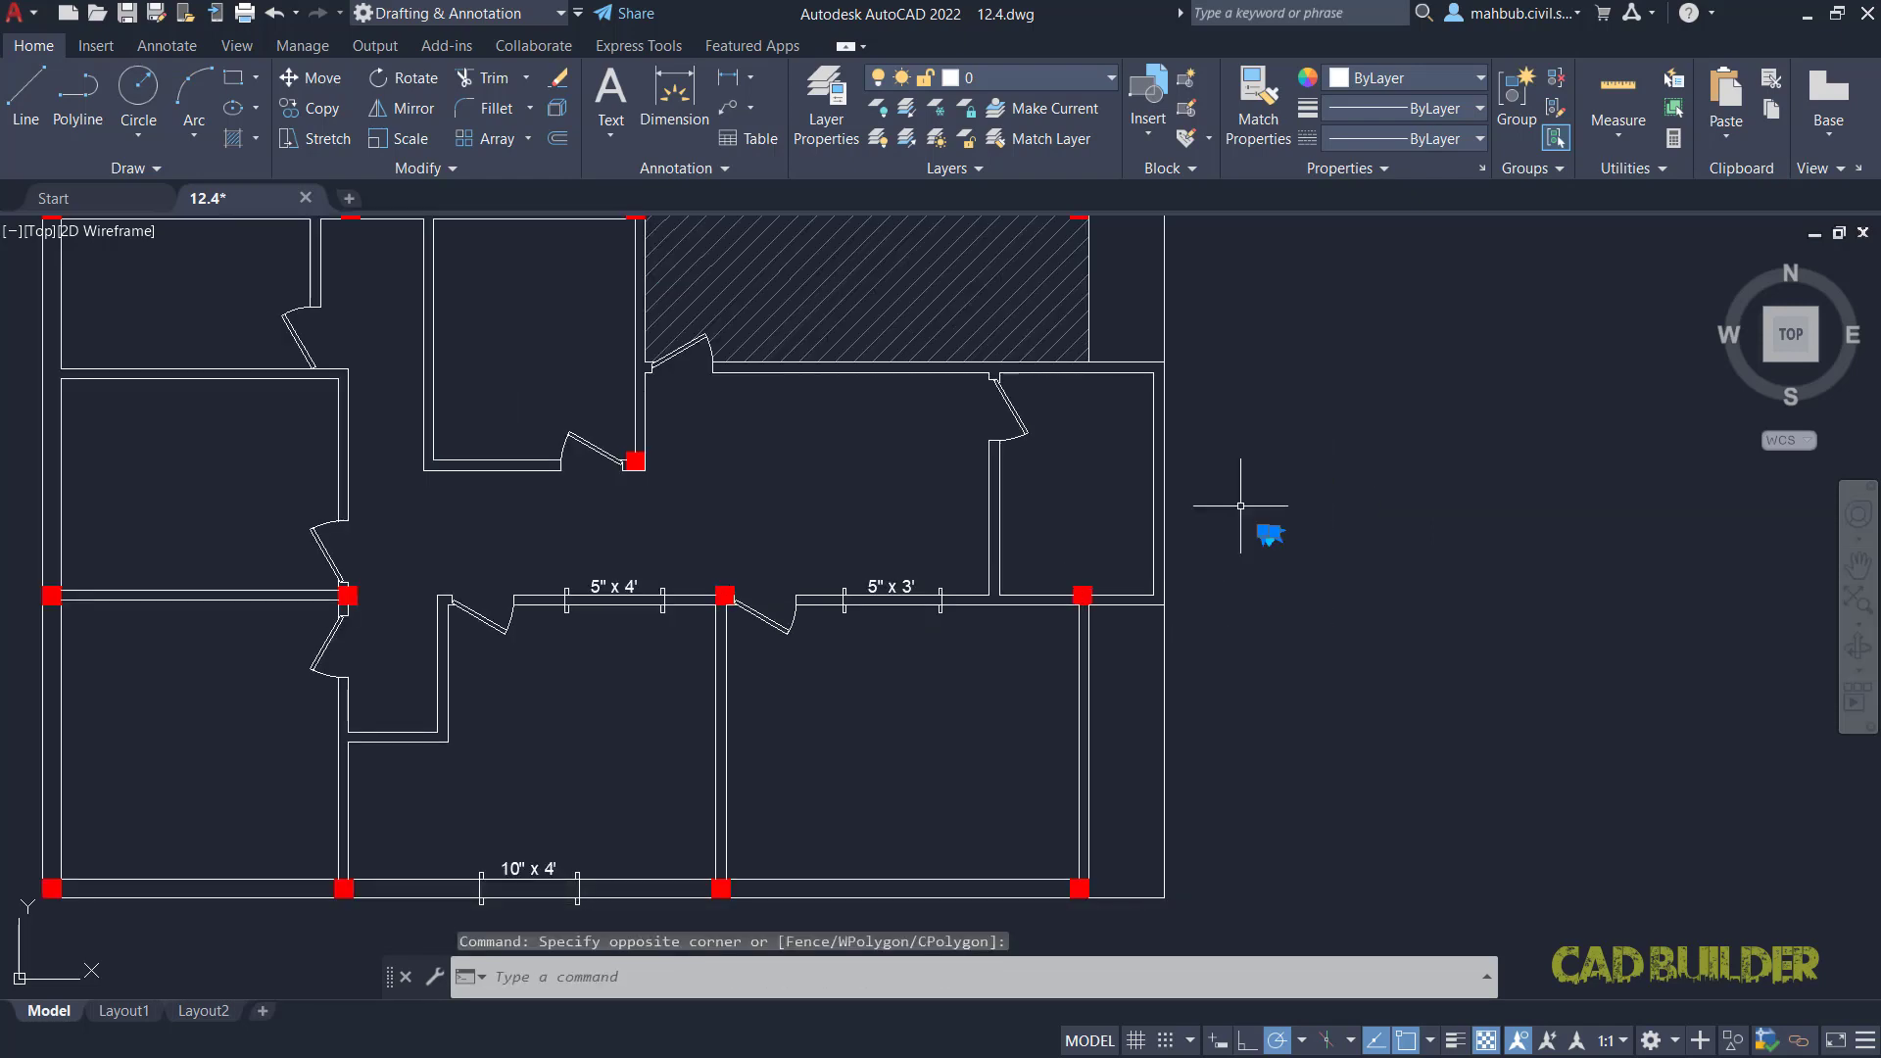
pyautogui.click(397, 138)
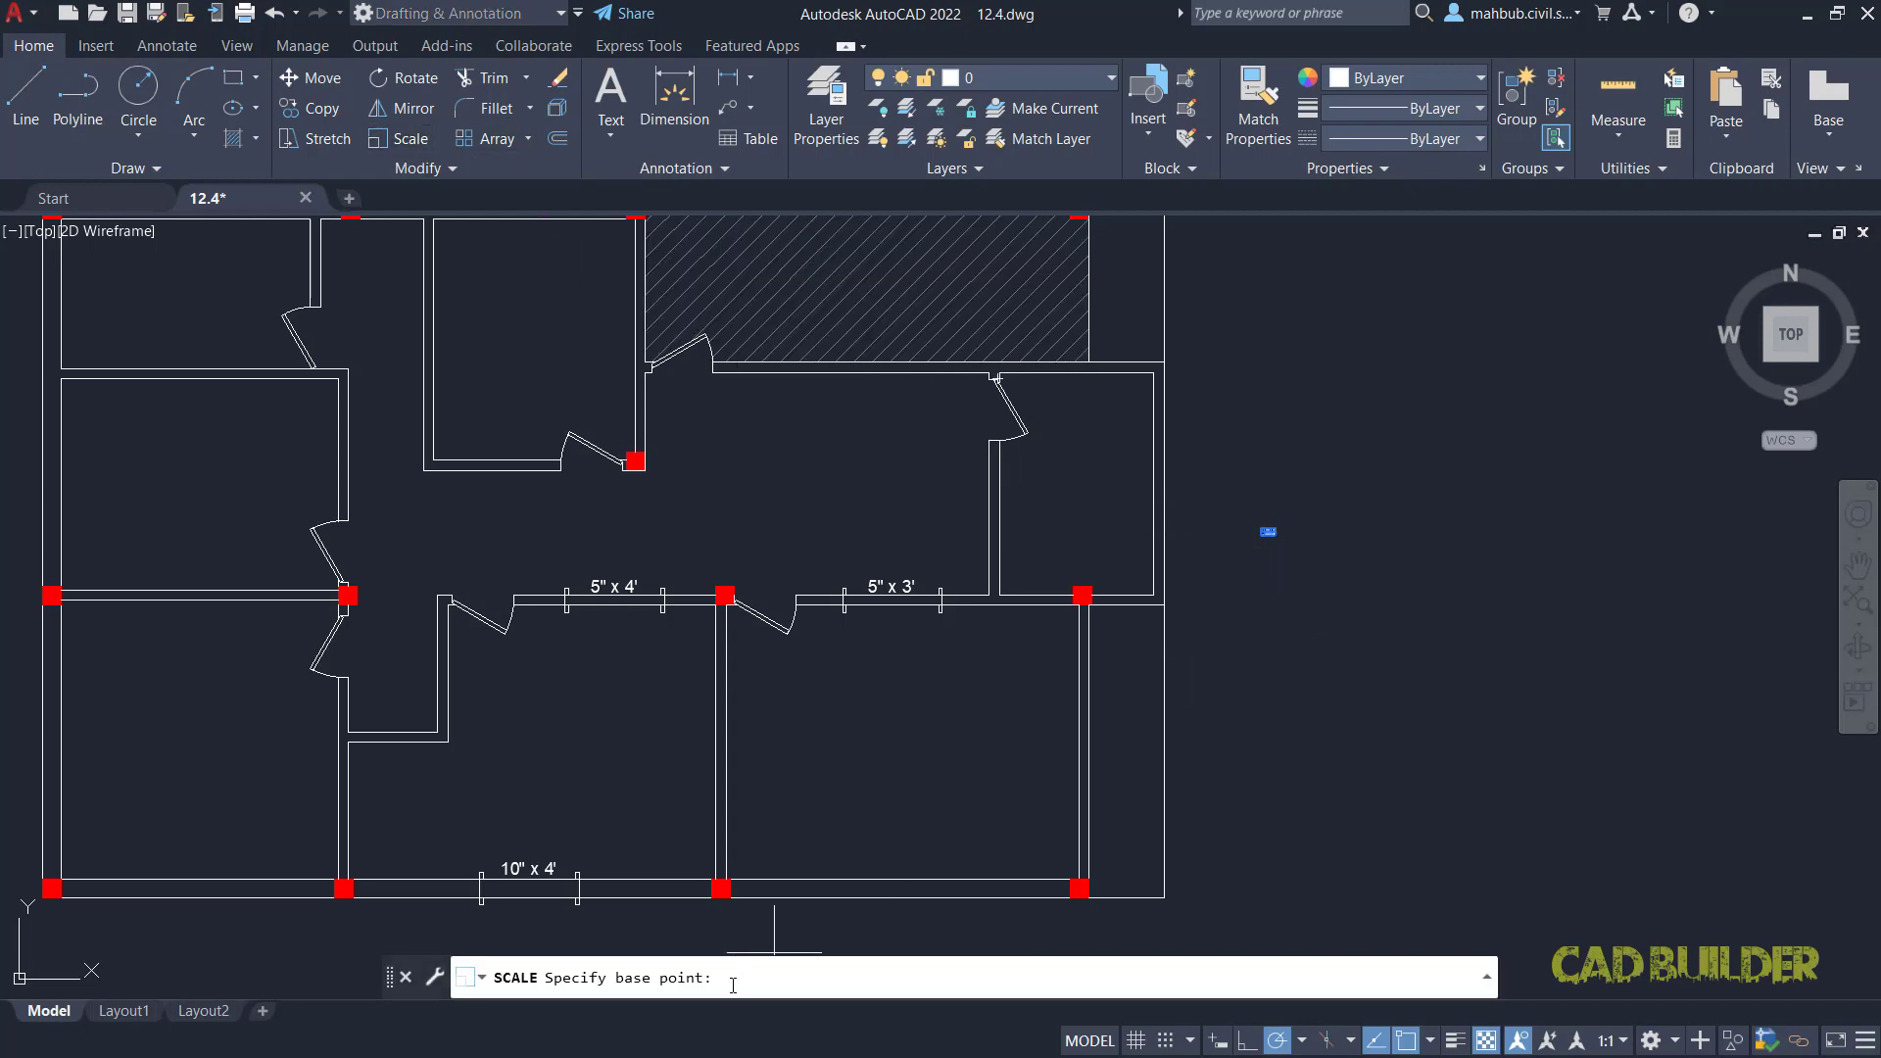
pyautogui.click(1272, 529)
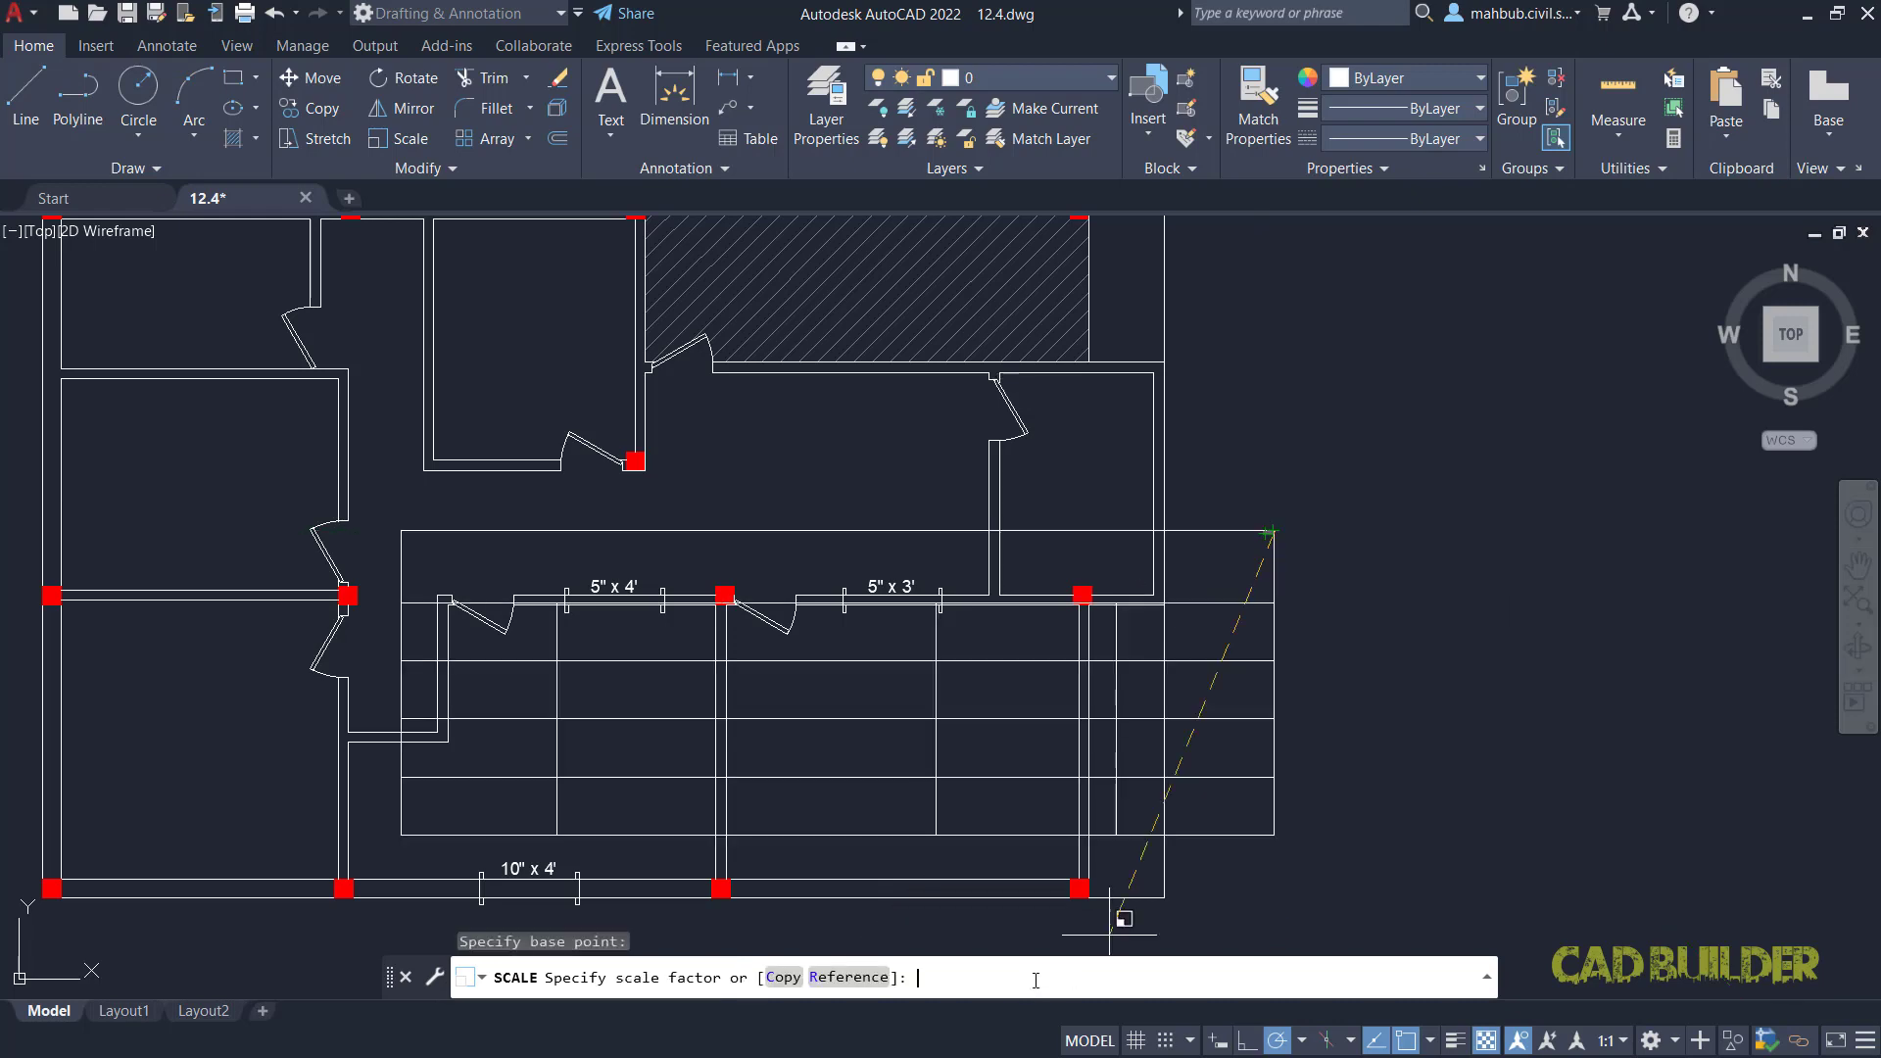
pyautogui.press('Return')
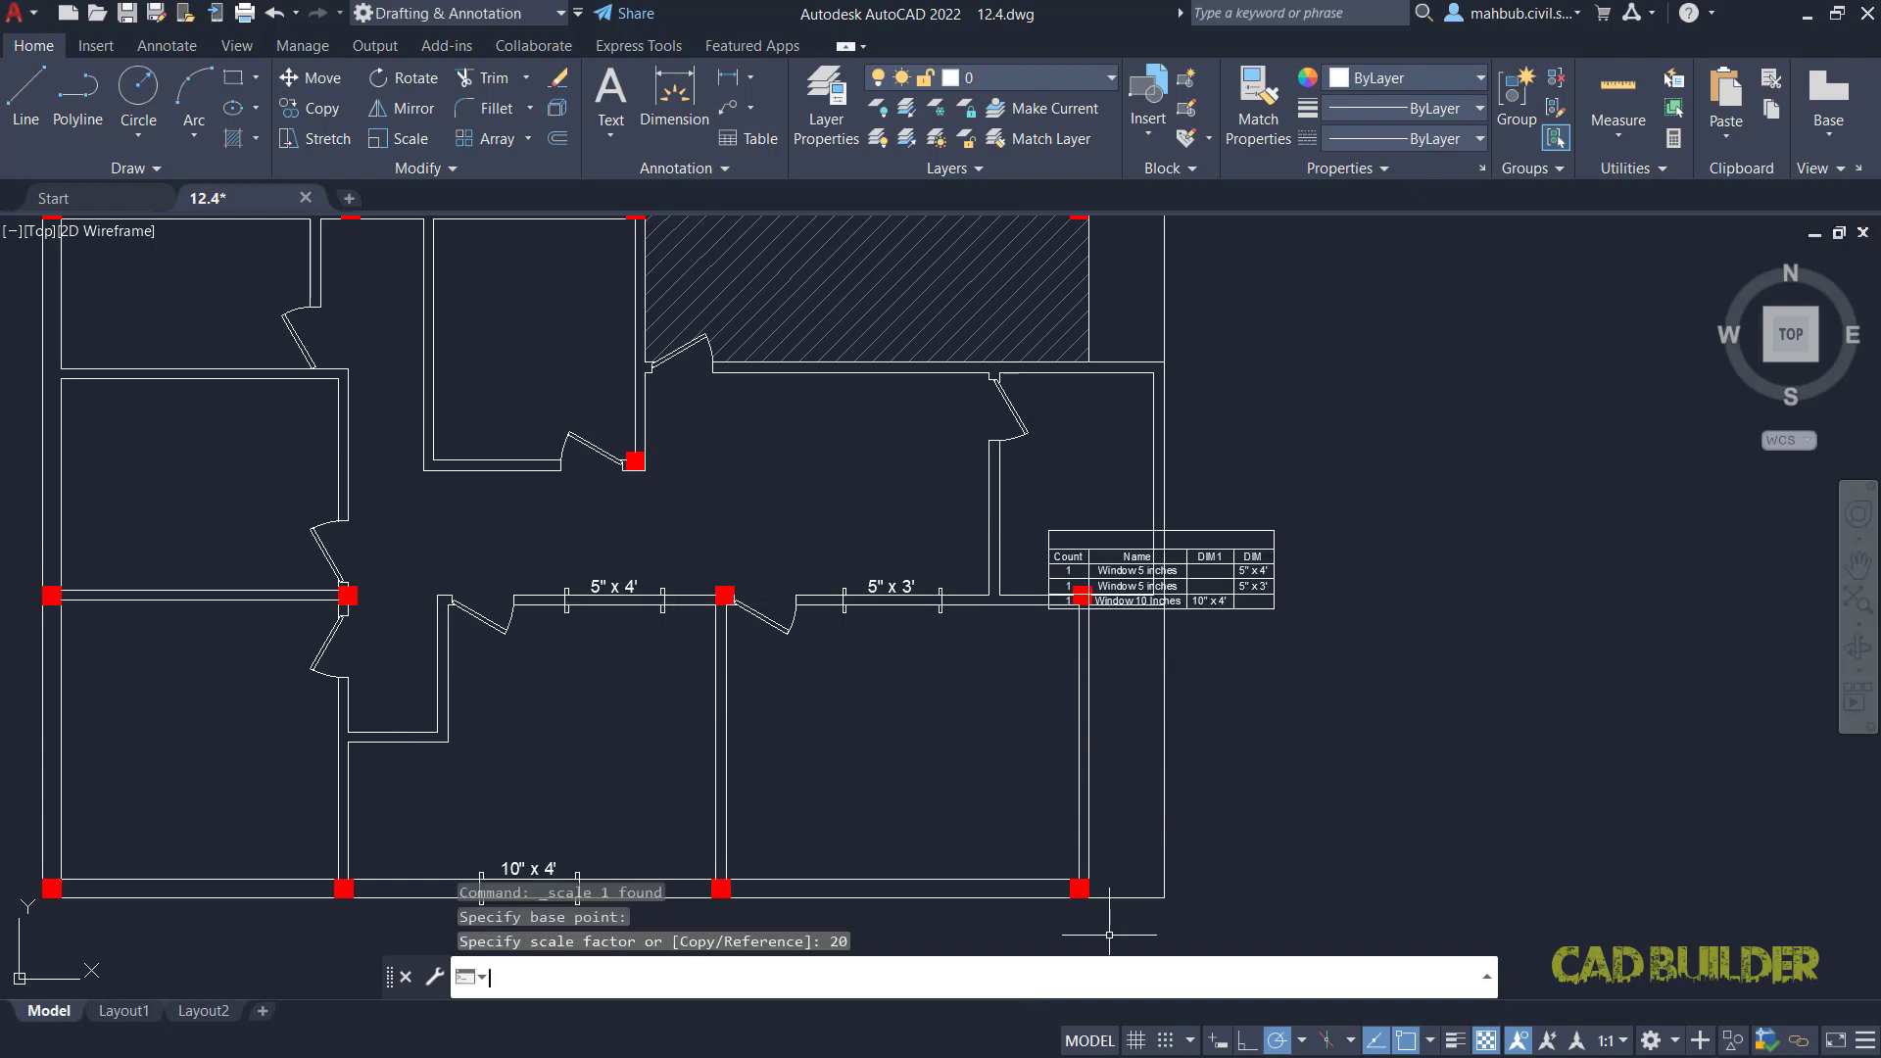
# Step: Move the extracted table horizontally off the floor plan into the empty space east of it
pyautogui.click(1304, 506)
pyautogui.click(1369, 503)
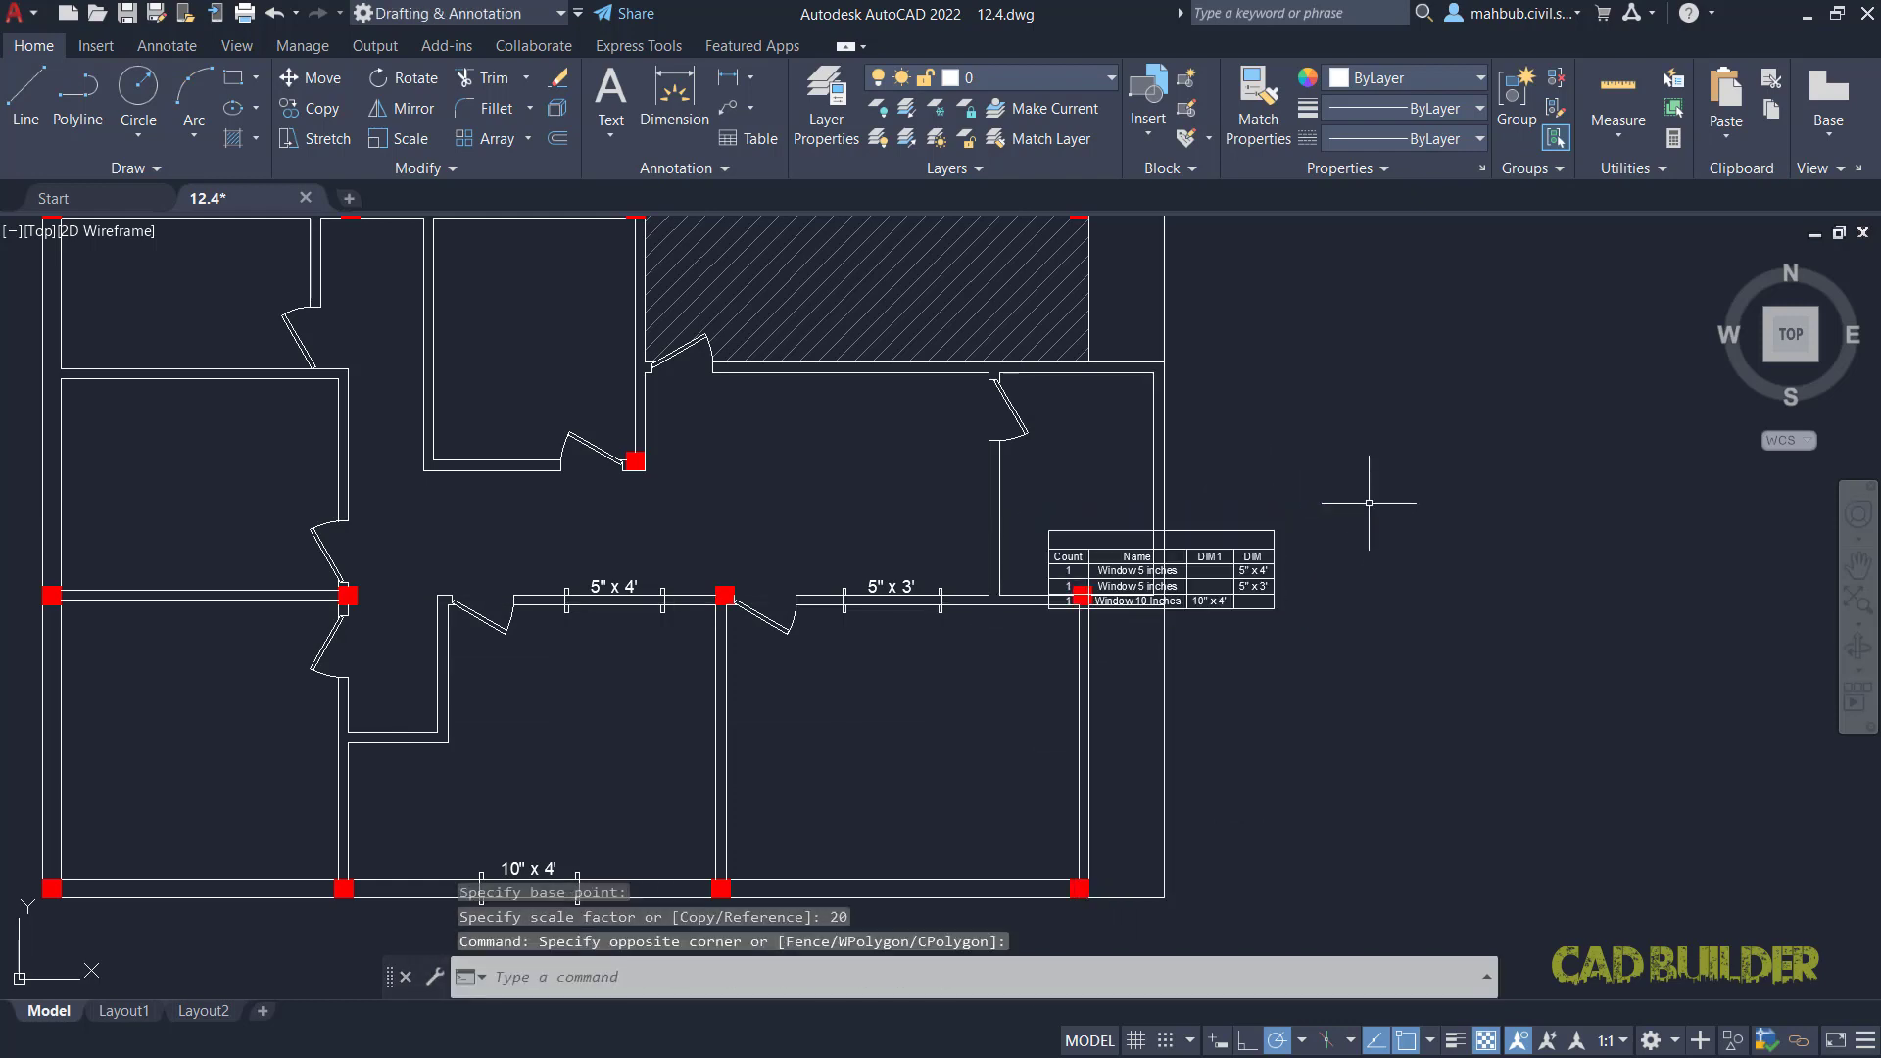
pyautogui.click(1036, 509)
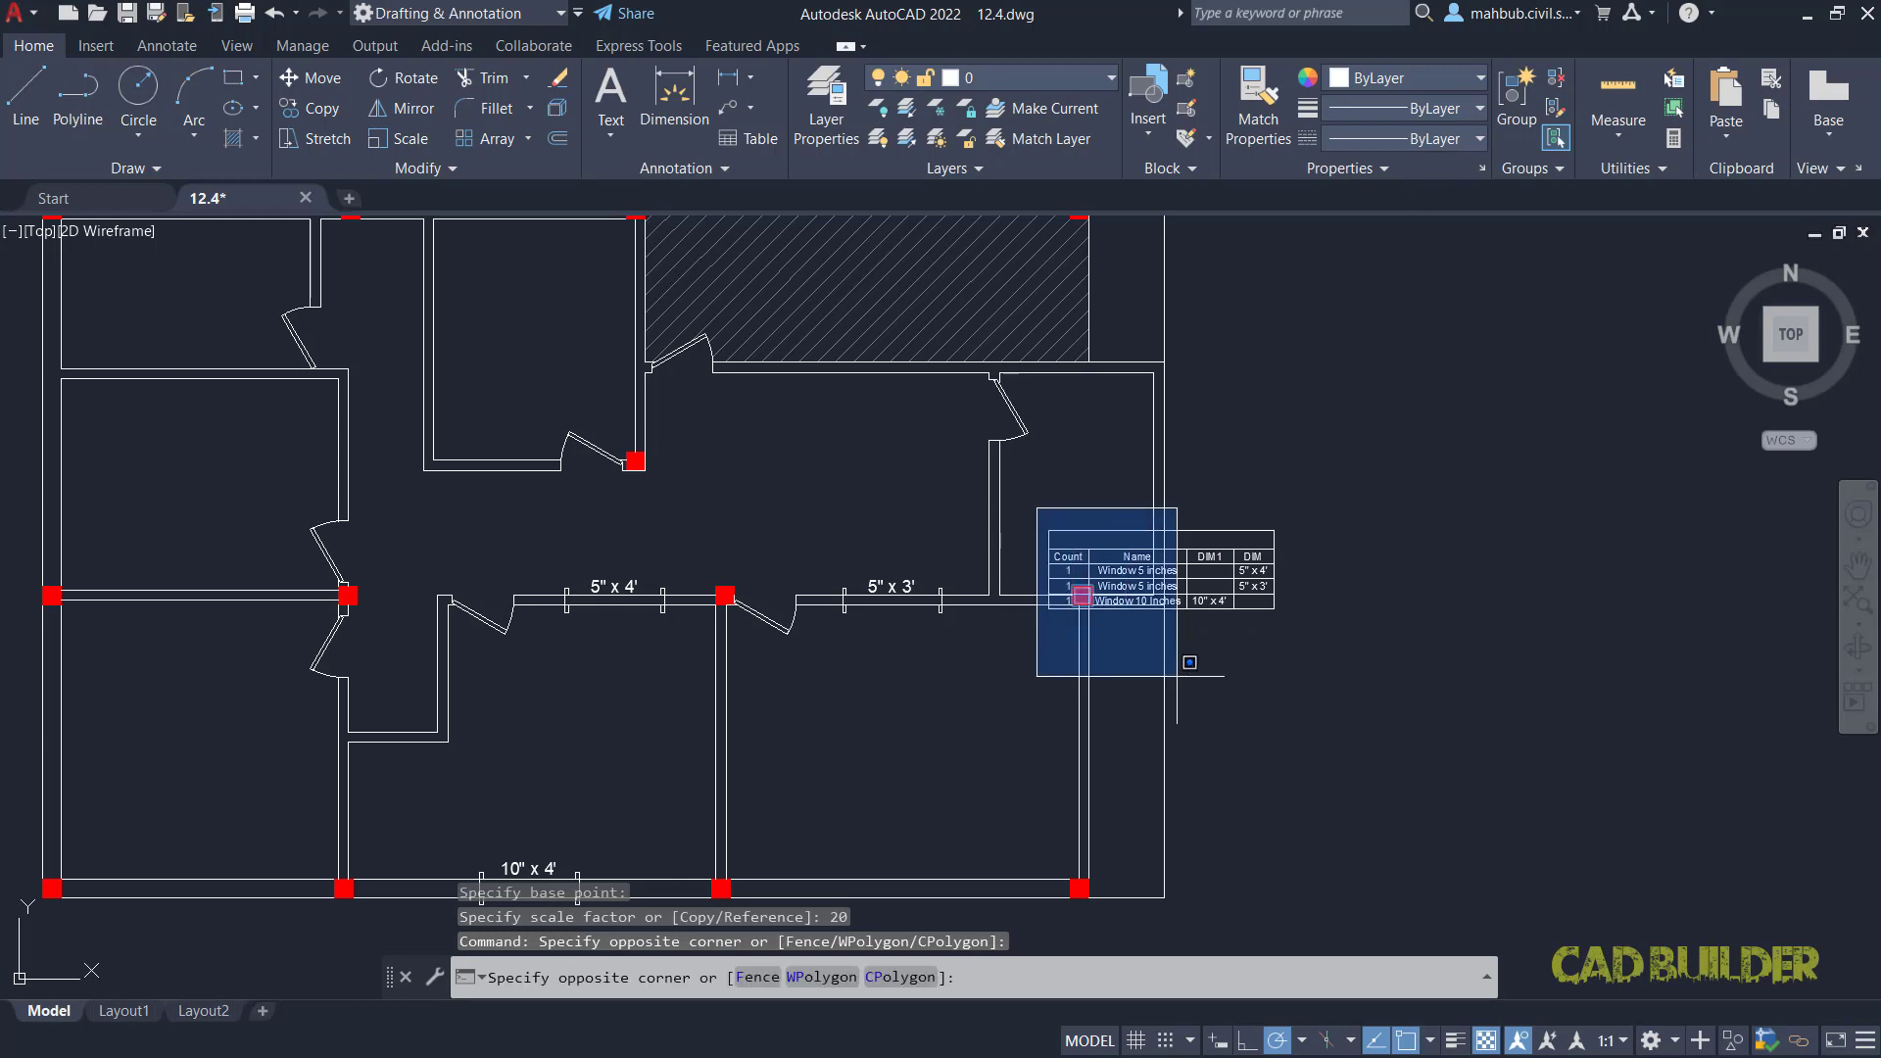
pyautogui.click(1307, 651)
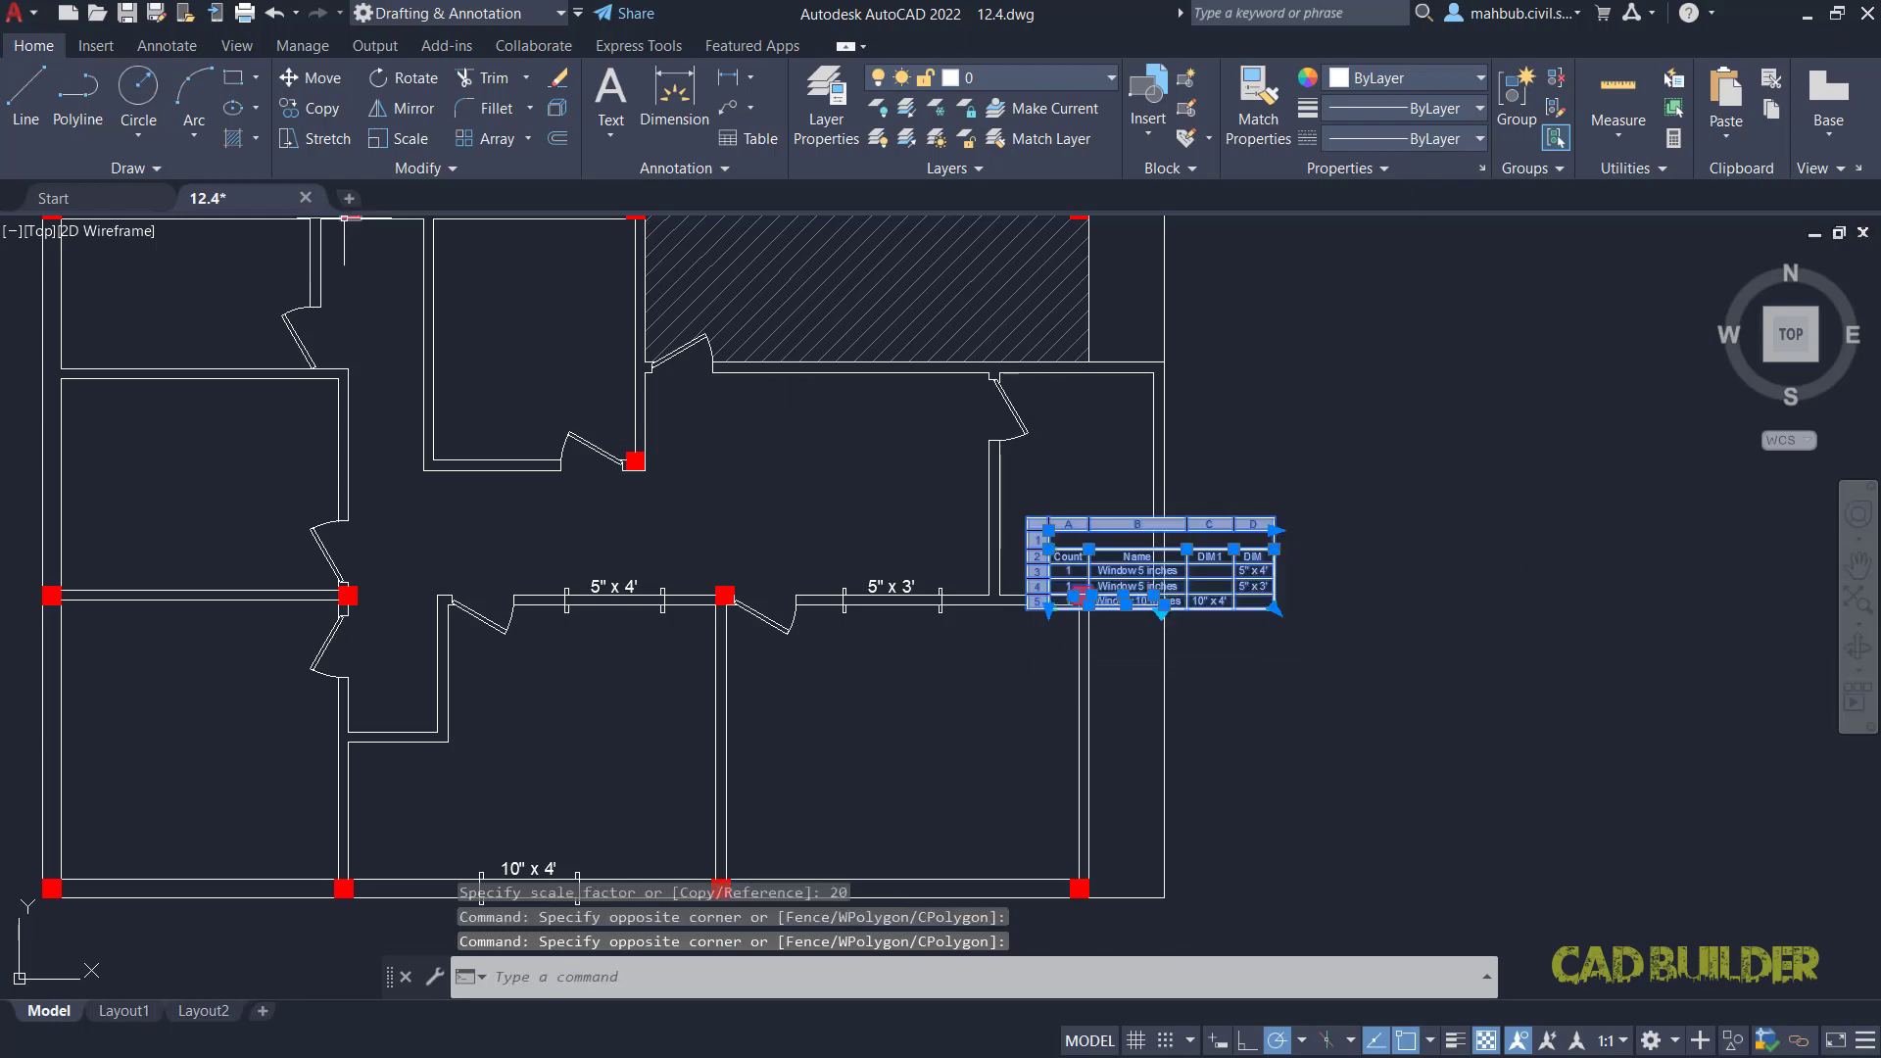
pyautogui.click(310, 77)
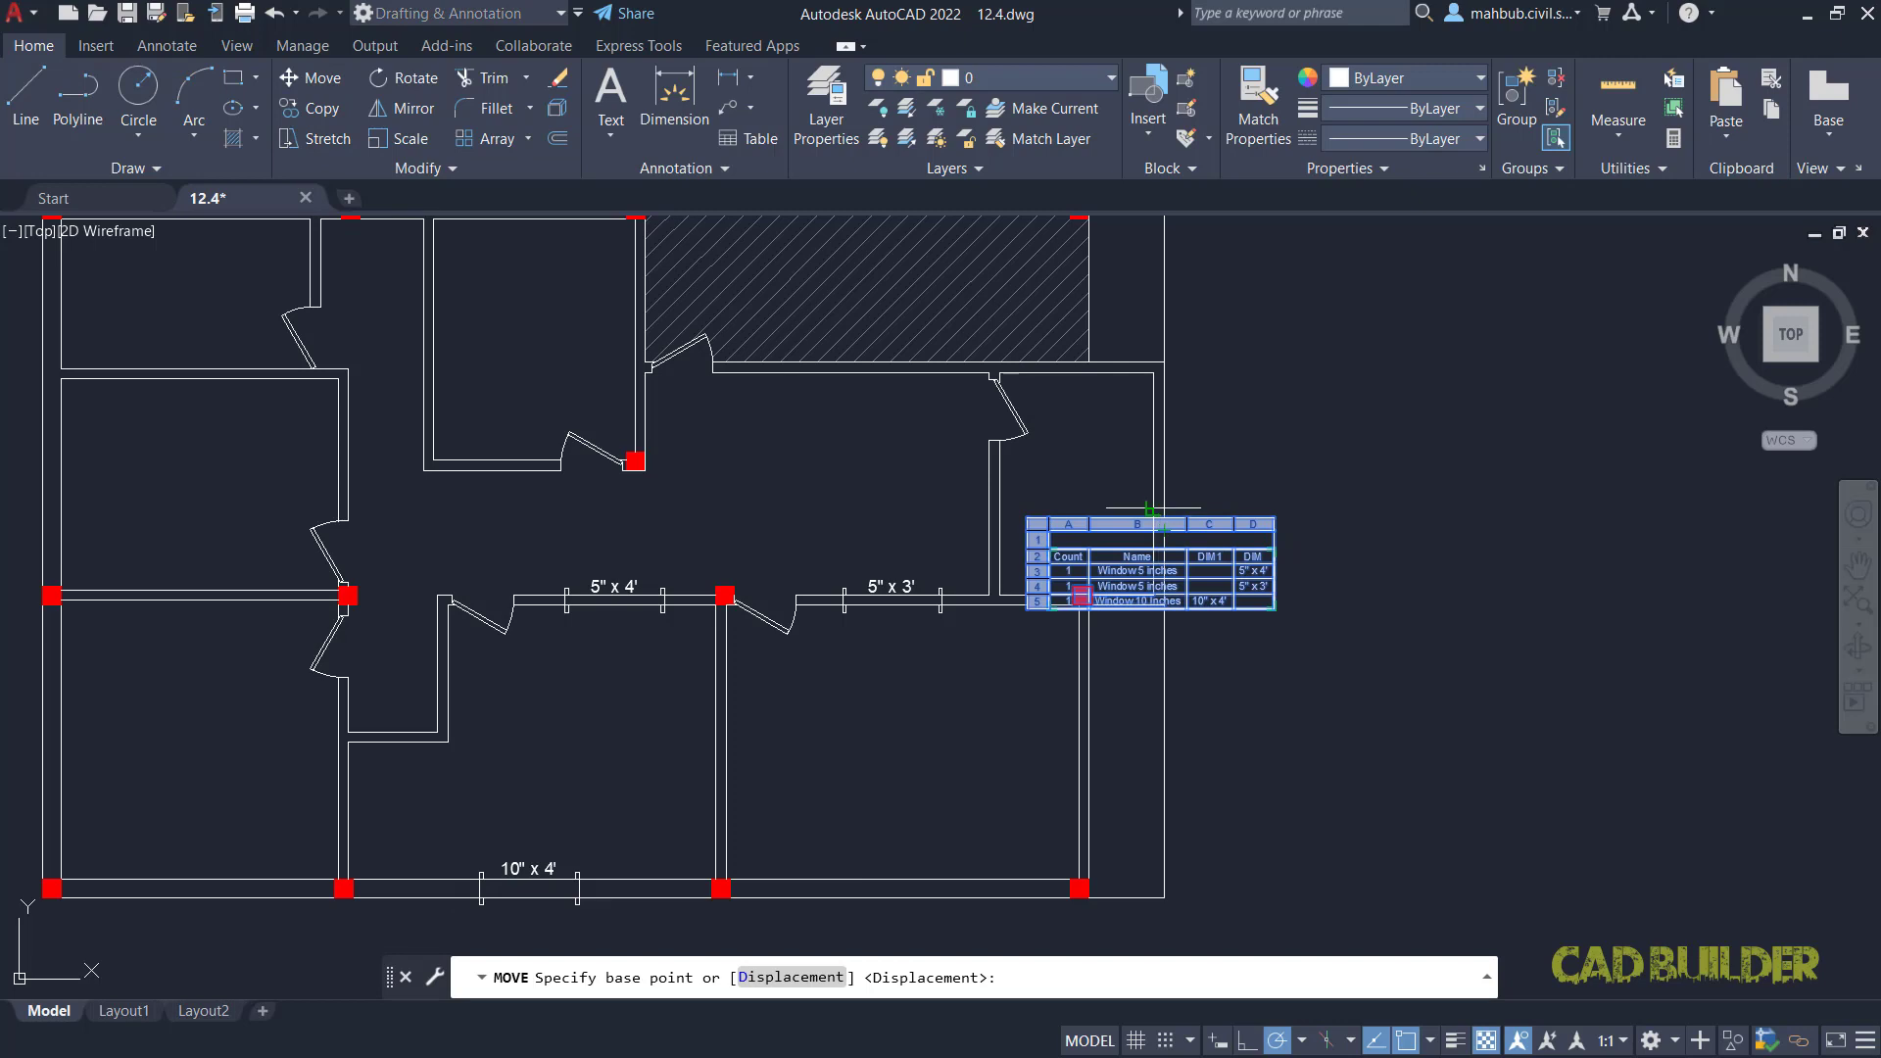
pyautogui.click(1155, 529)
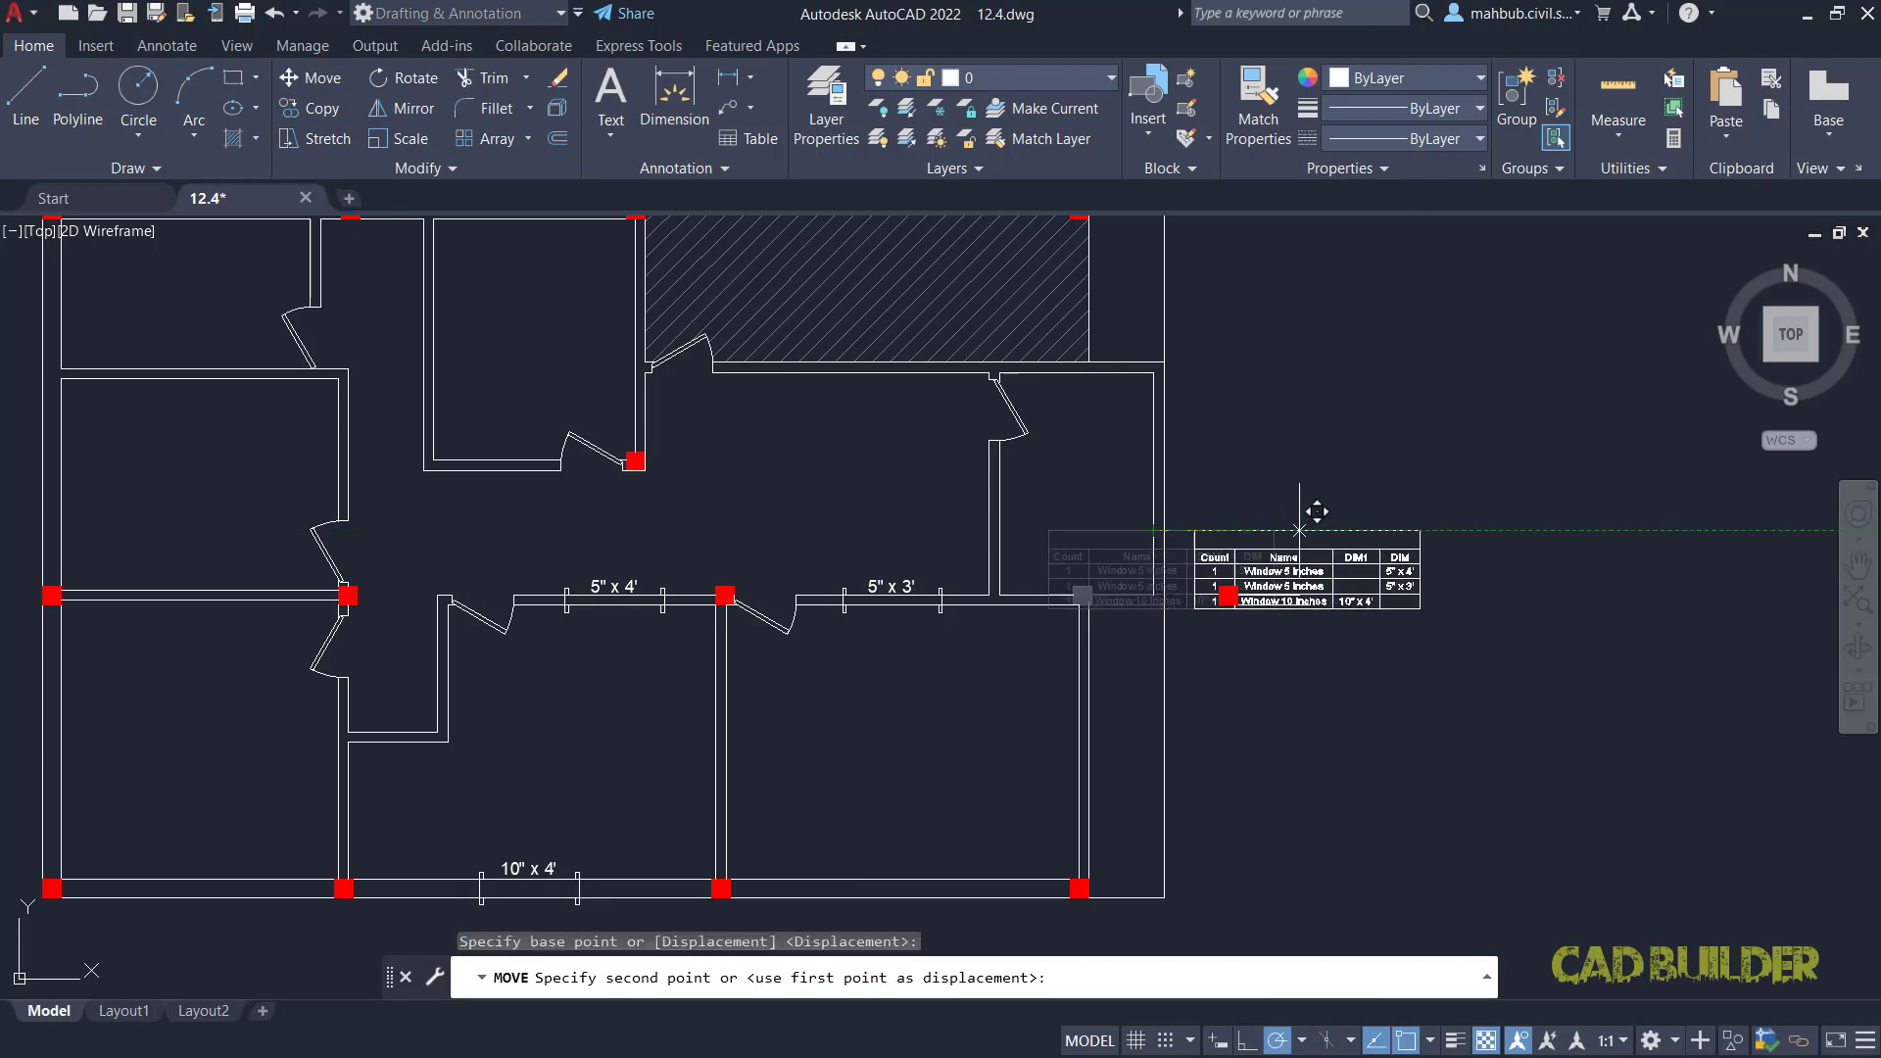
pyautogui.click(1535, 529)
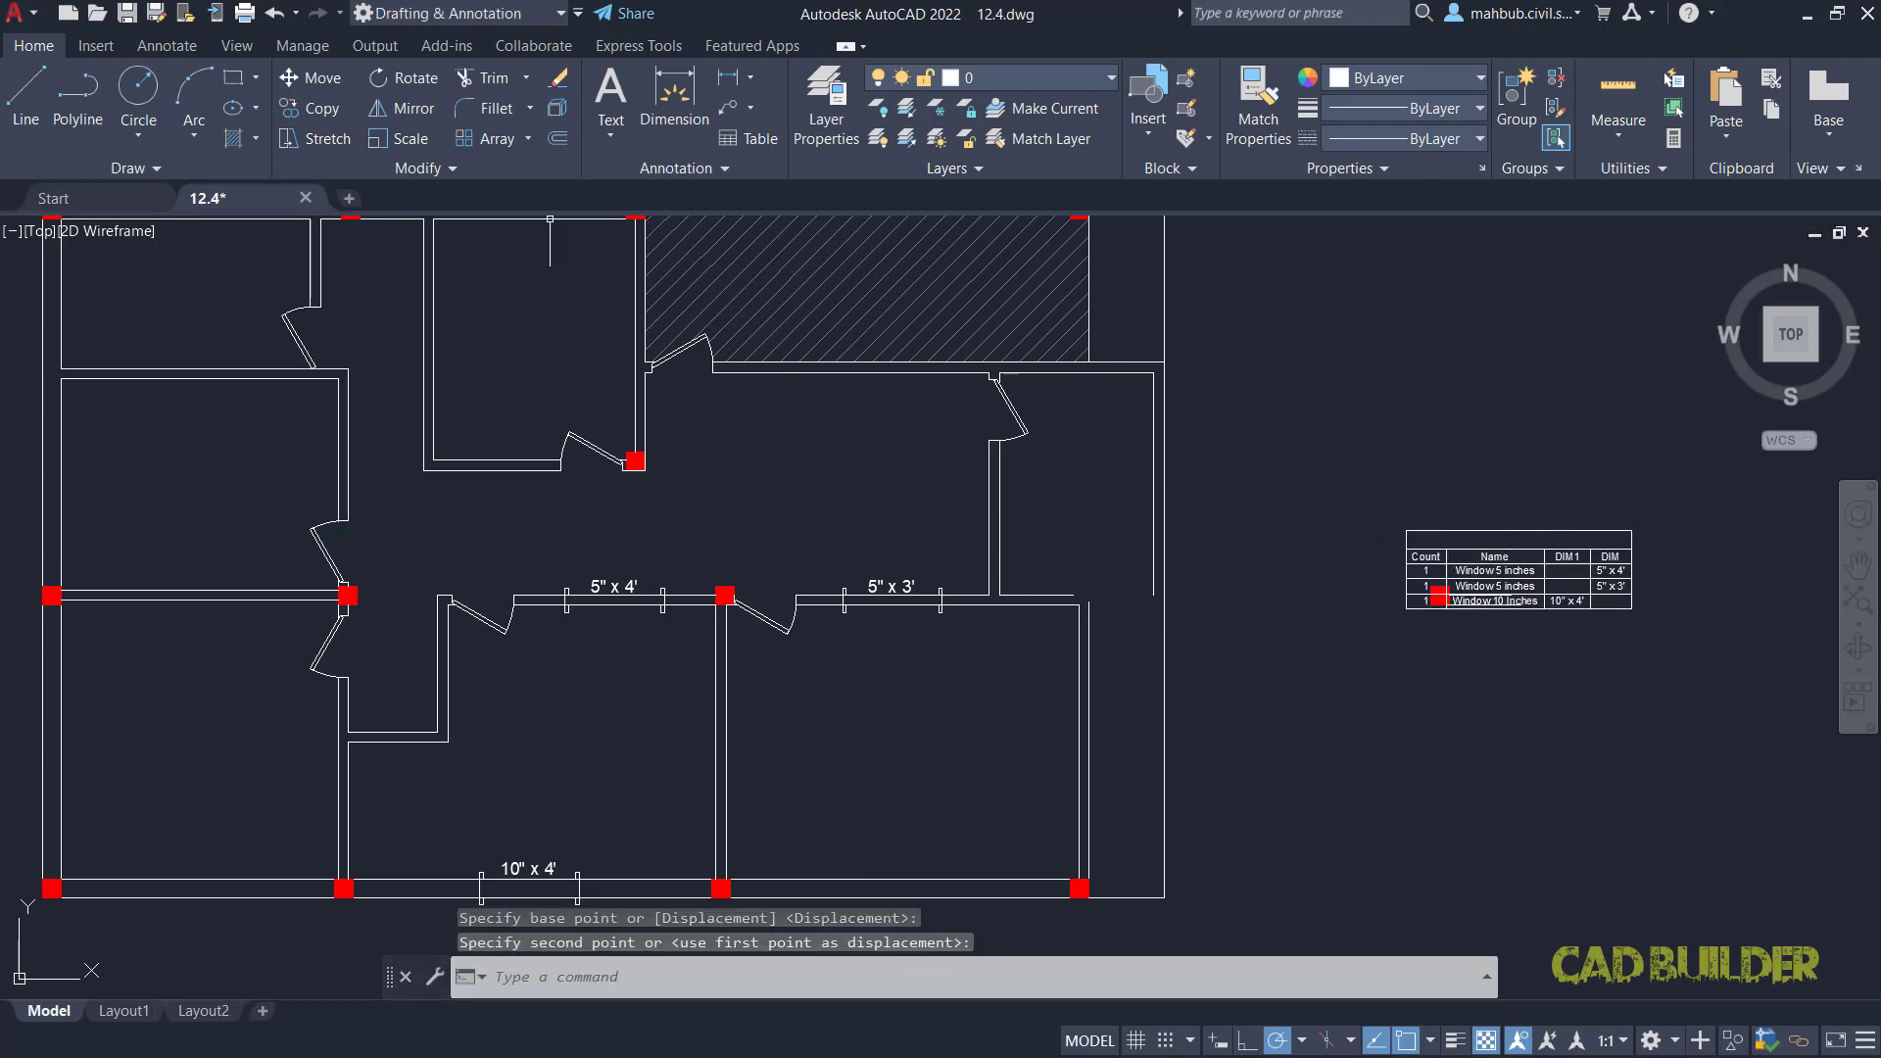
# Step: Enlarge the table by a scale factor of 3 about its lower-left corner
pyautogui.click(1677, 458)
pyautogui.click(1215, 672)
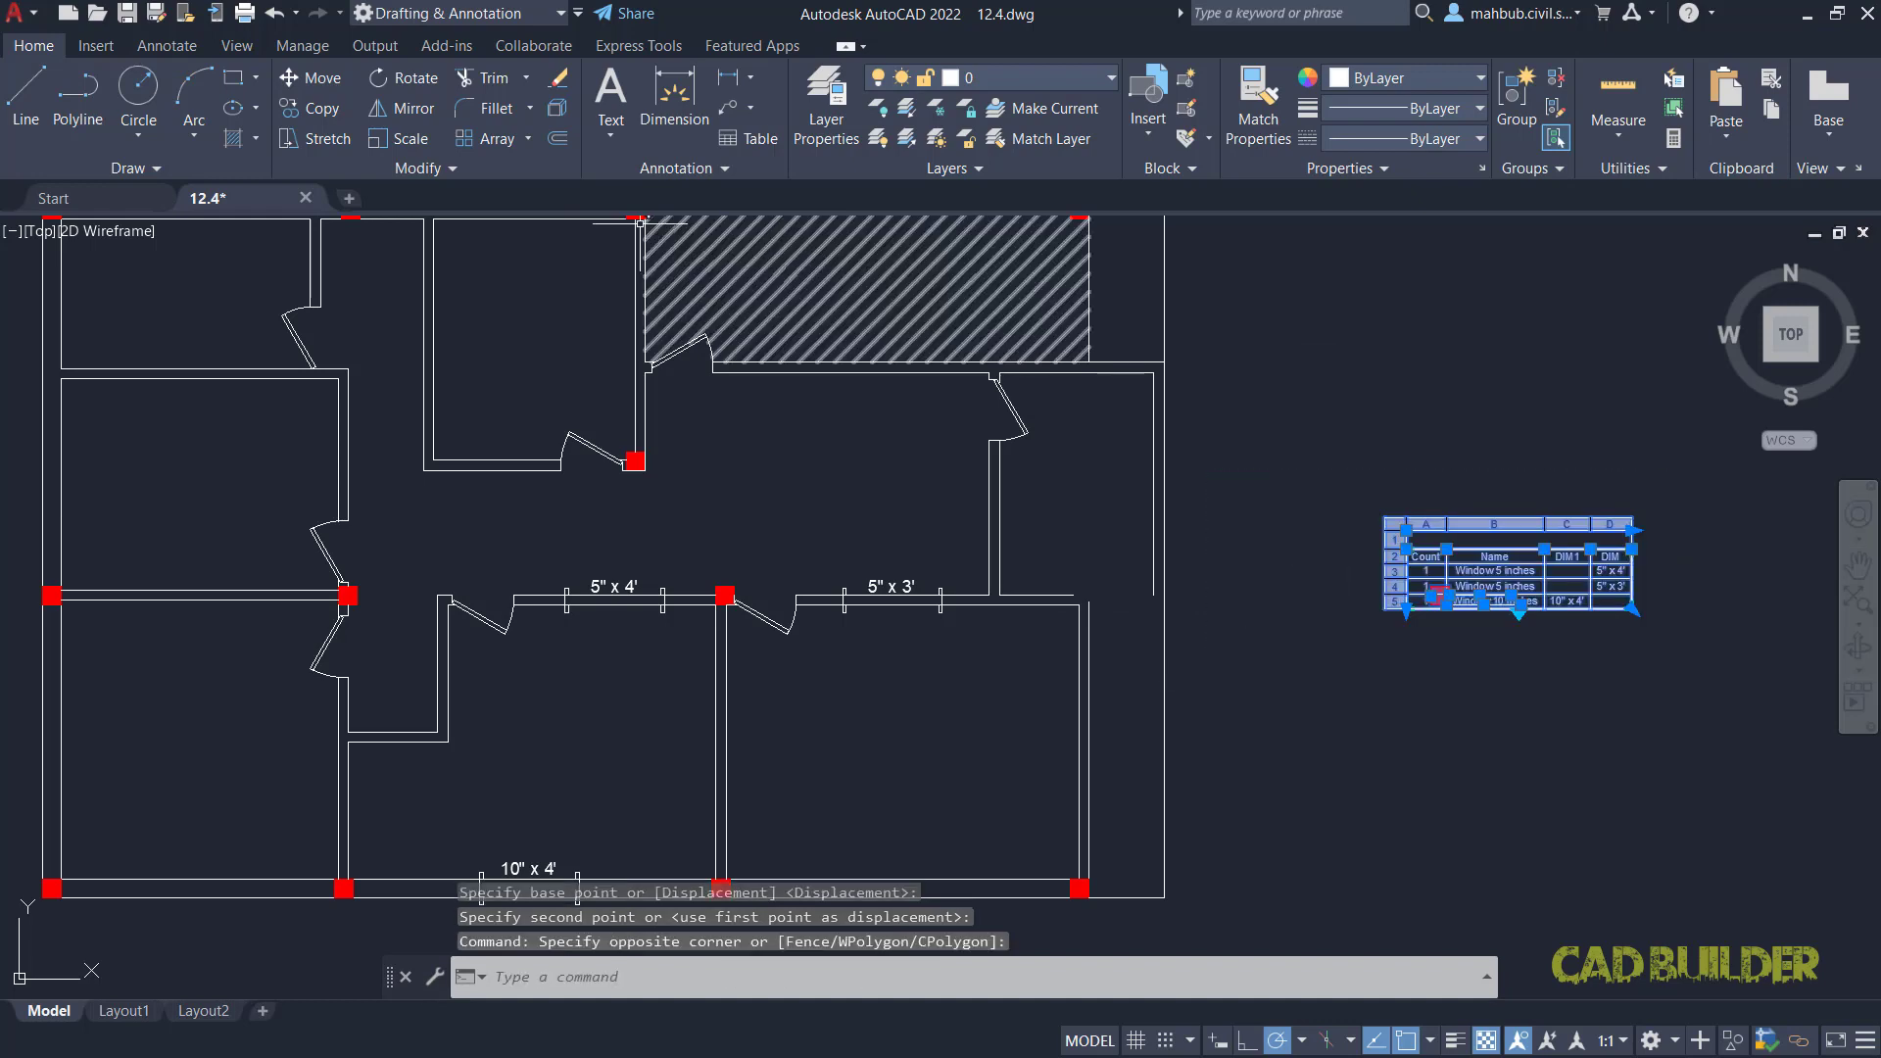
pyautogui.write('sc')
pyautogui.press('Return')
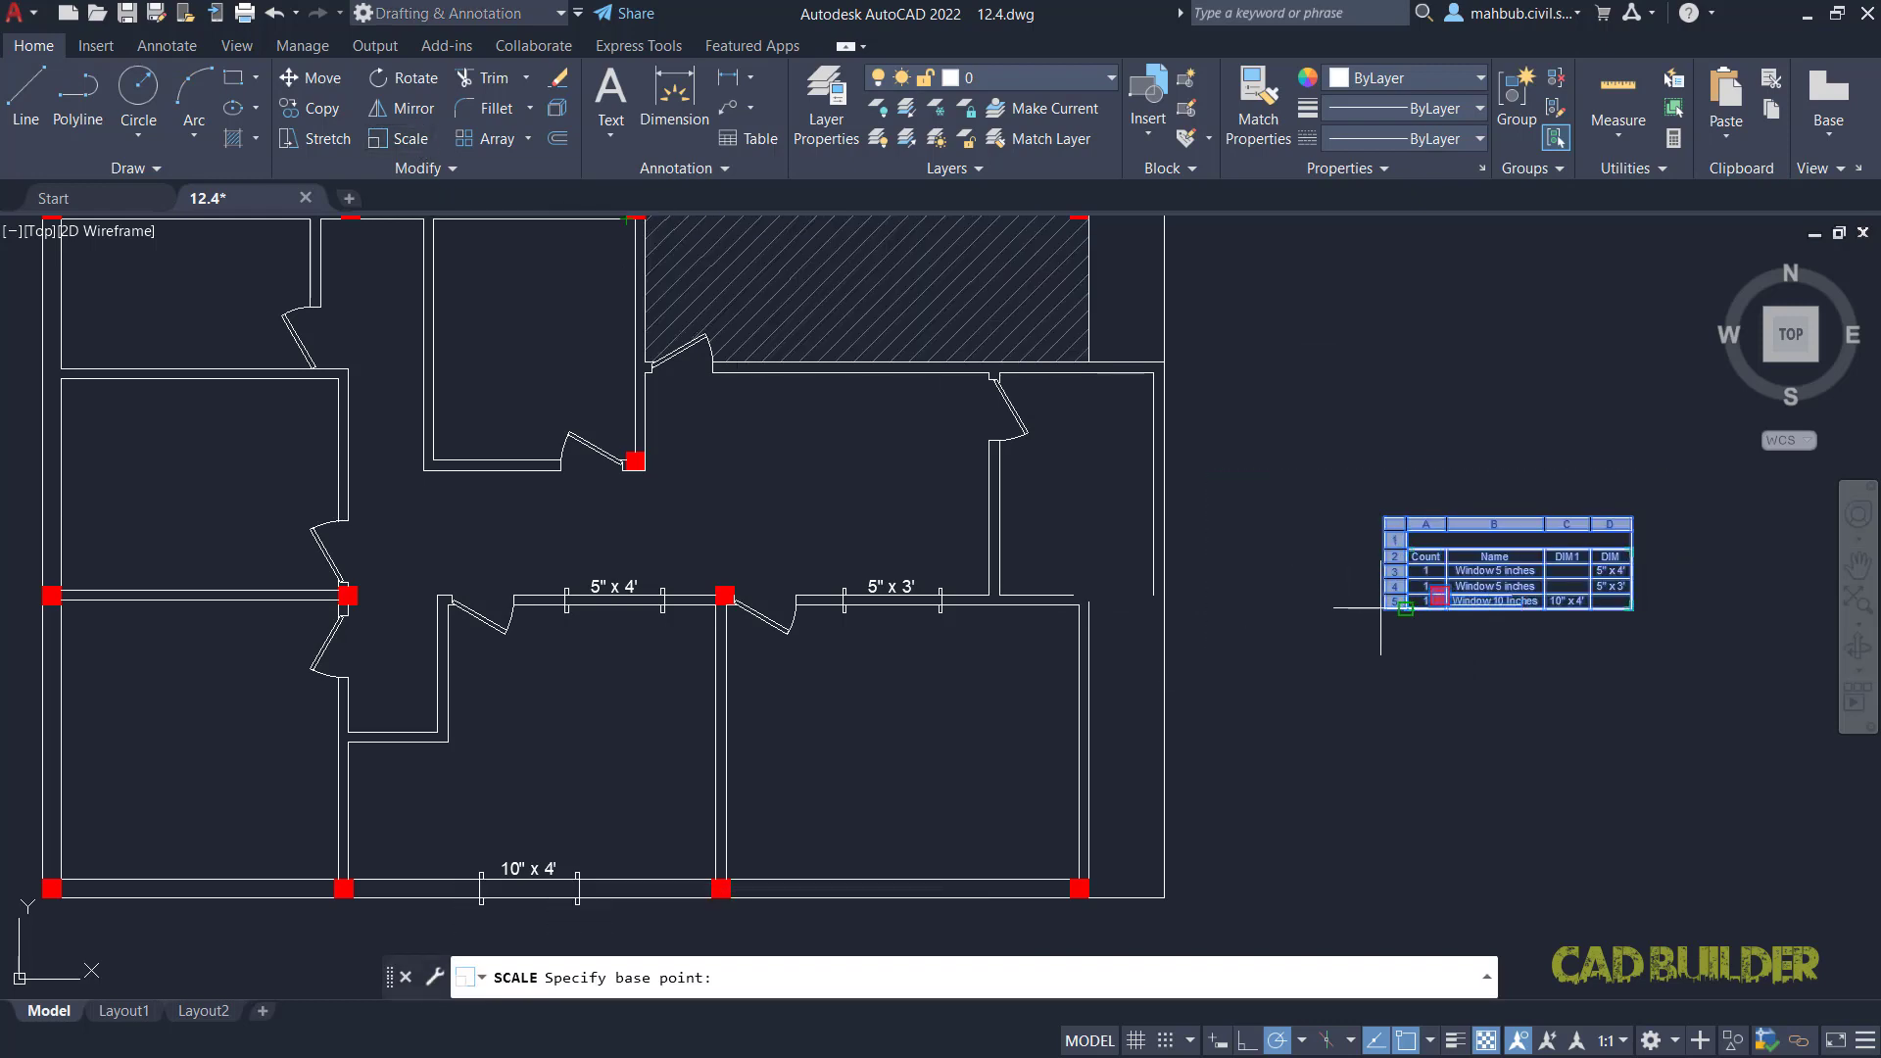
pyautogui.click(1403, 609)
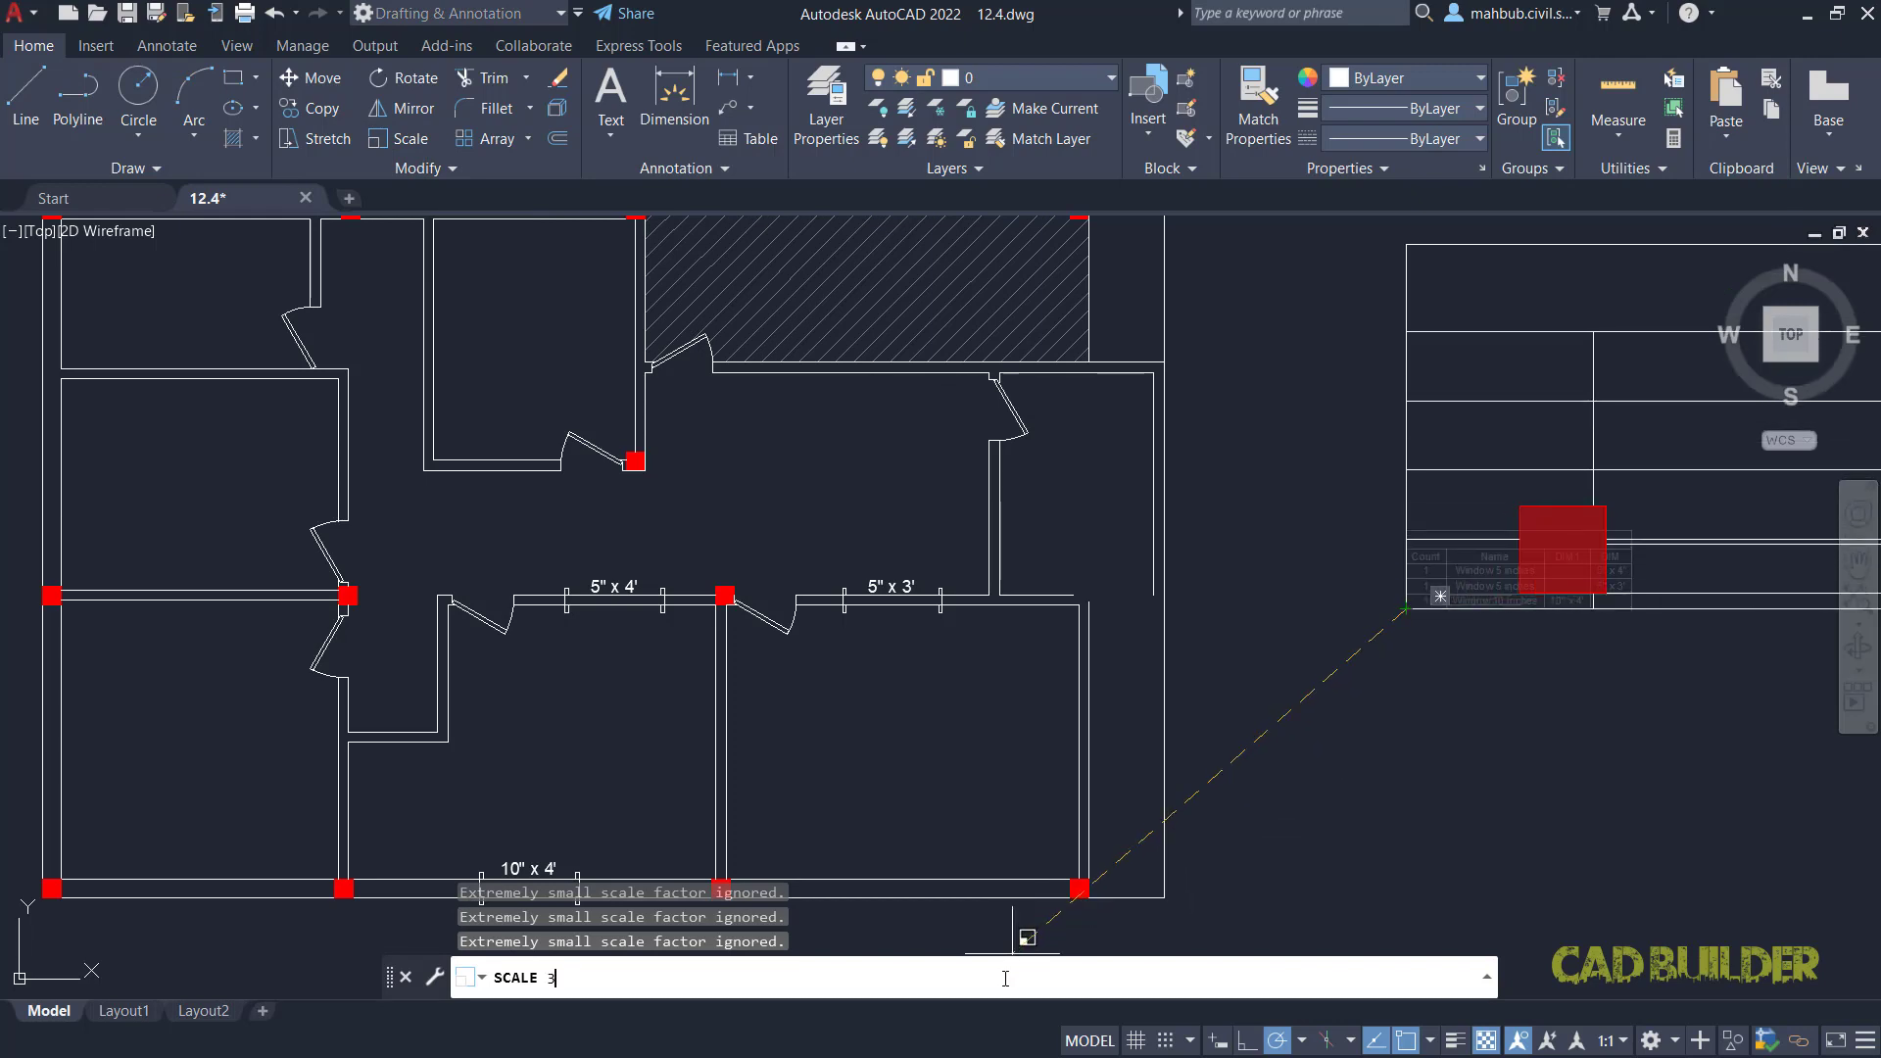
pyautogui.press('Return')
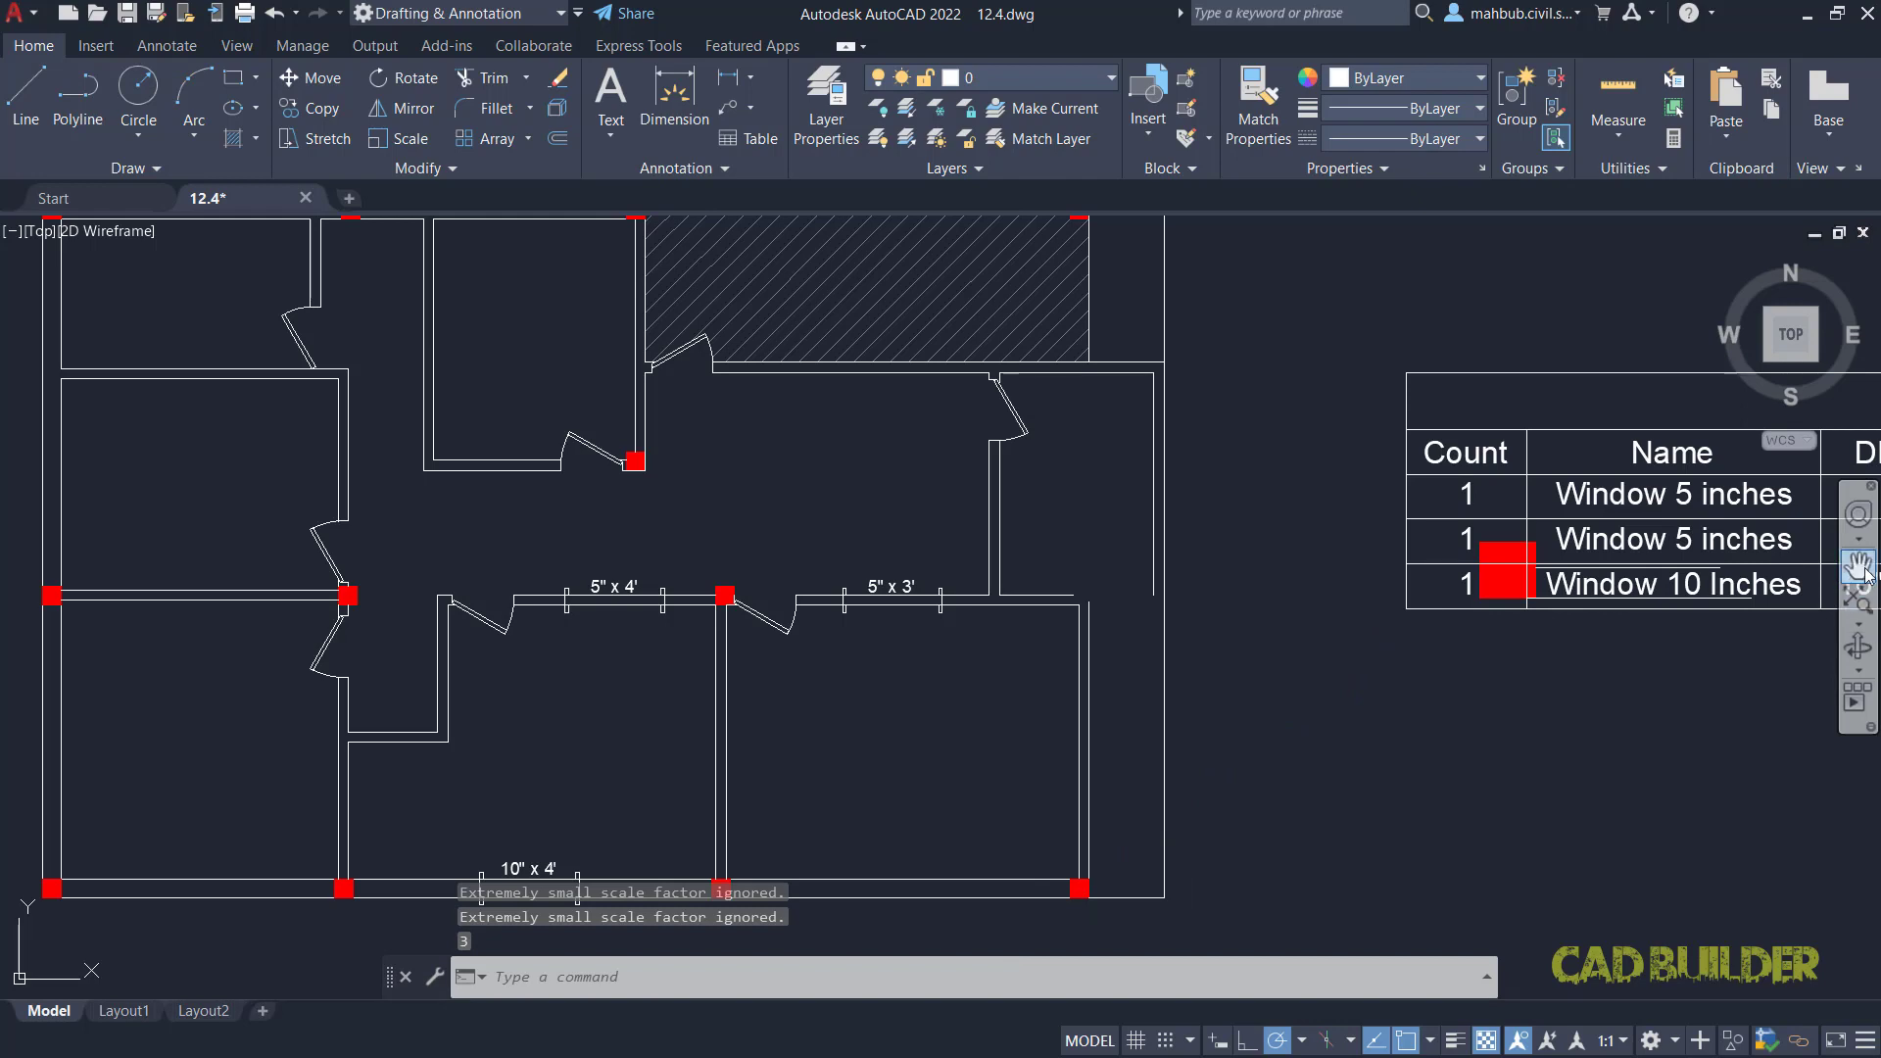
# Step: Delete the stray red column block and wall lines that overlap the table's lower rows
pyautogui.click(1856, 566)
pyautogui.moveTo(1475, 679)
pyautogui.mouseDown()
pyautogui.moveTo(1212, 702)
pyautogui.moveTo(884, 693)
pyautogui.mouseUp()
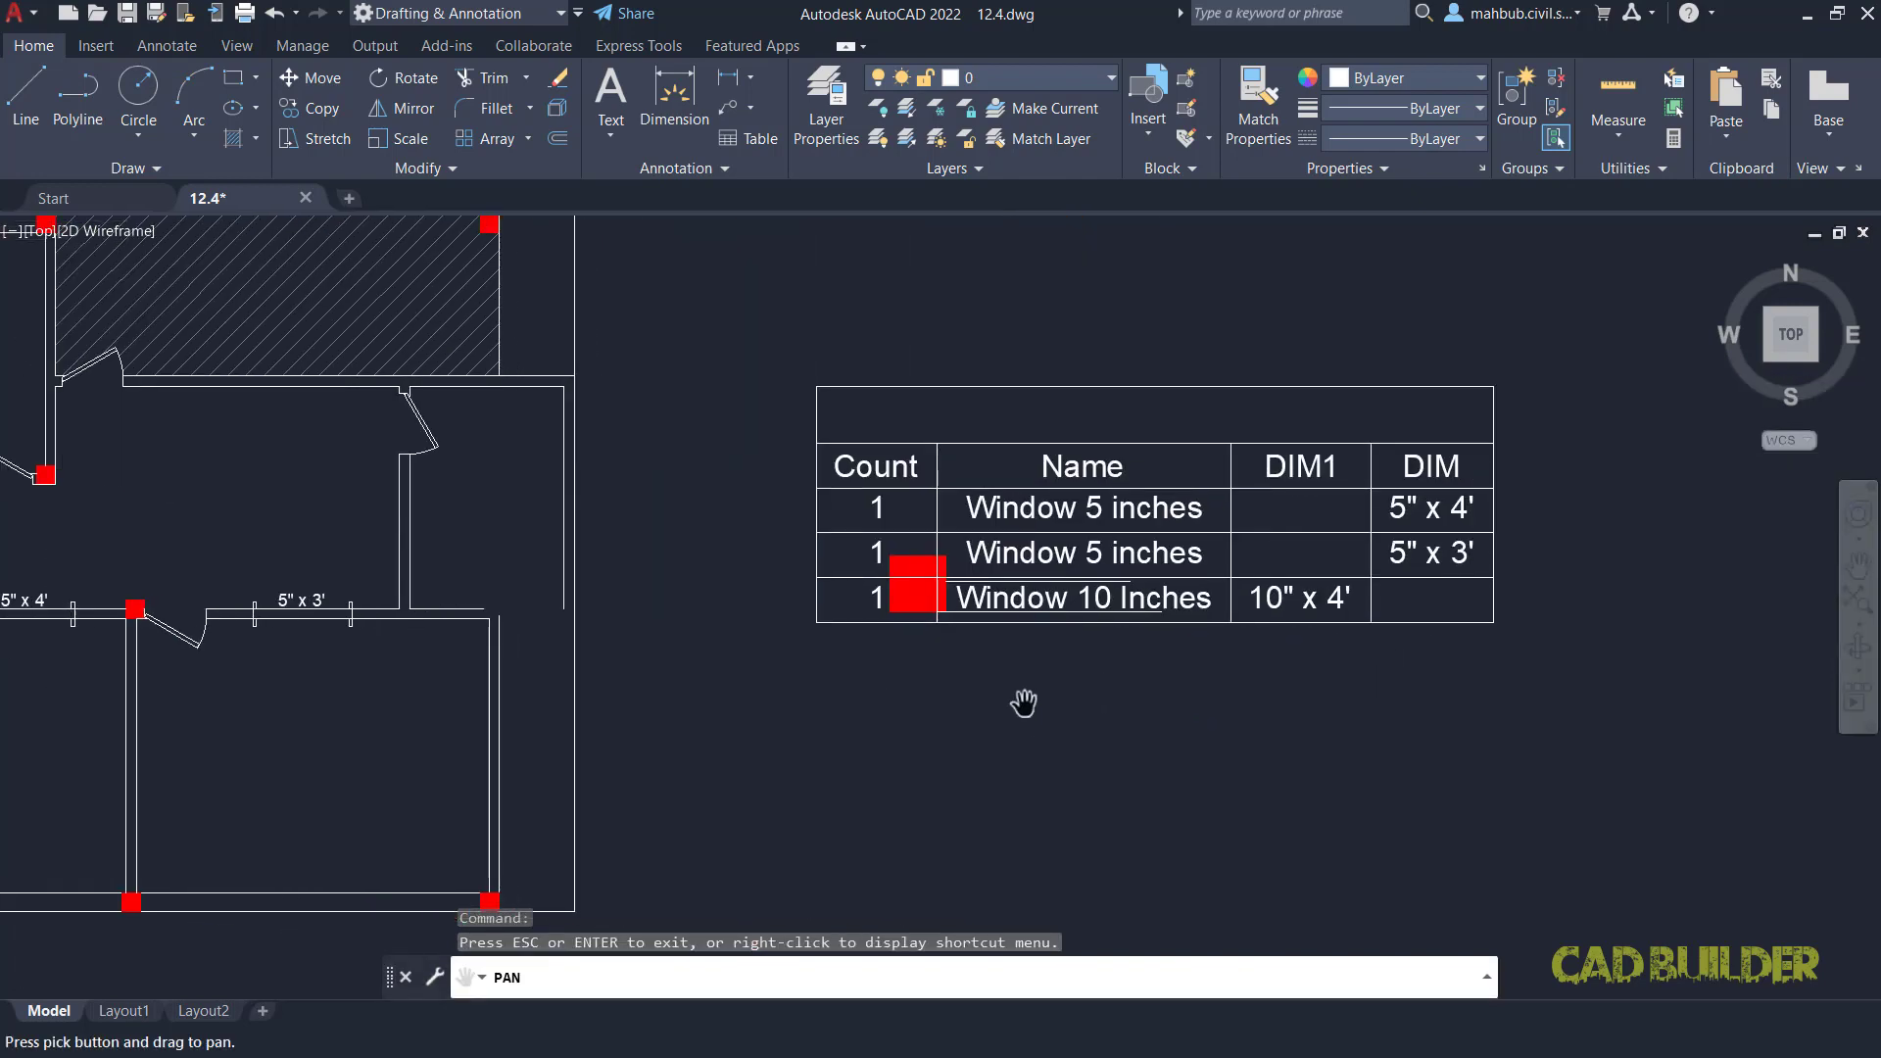
pyautogui.press('Escape')
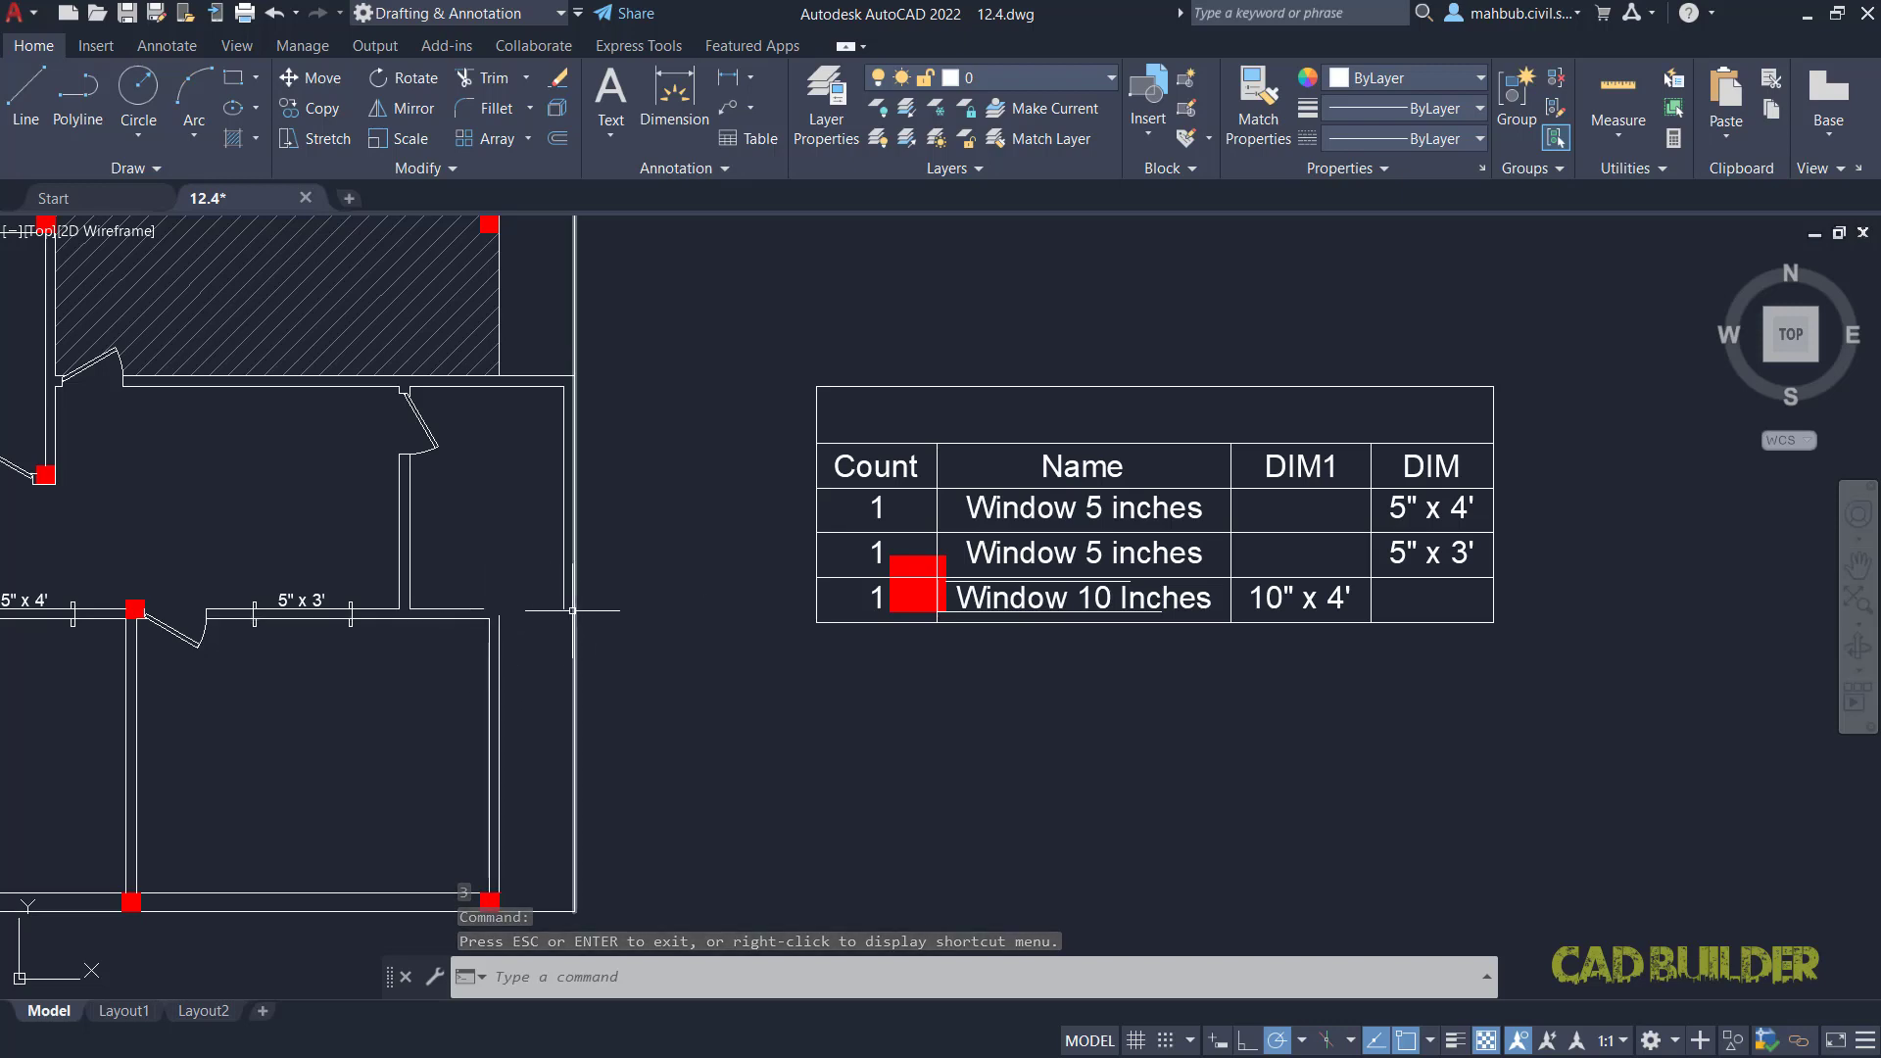
pyautogui.click(917, 605)
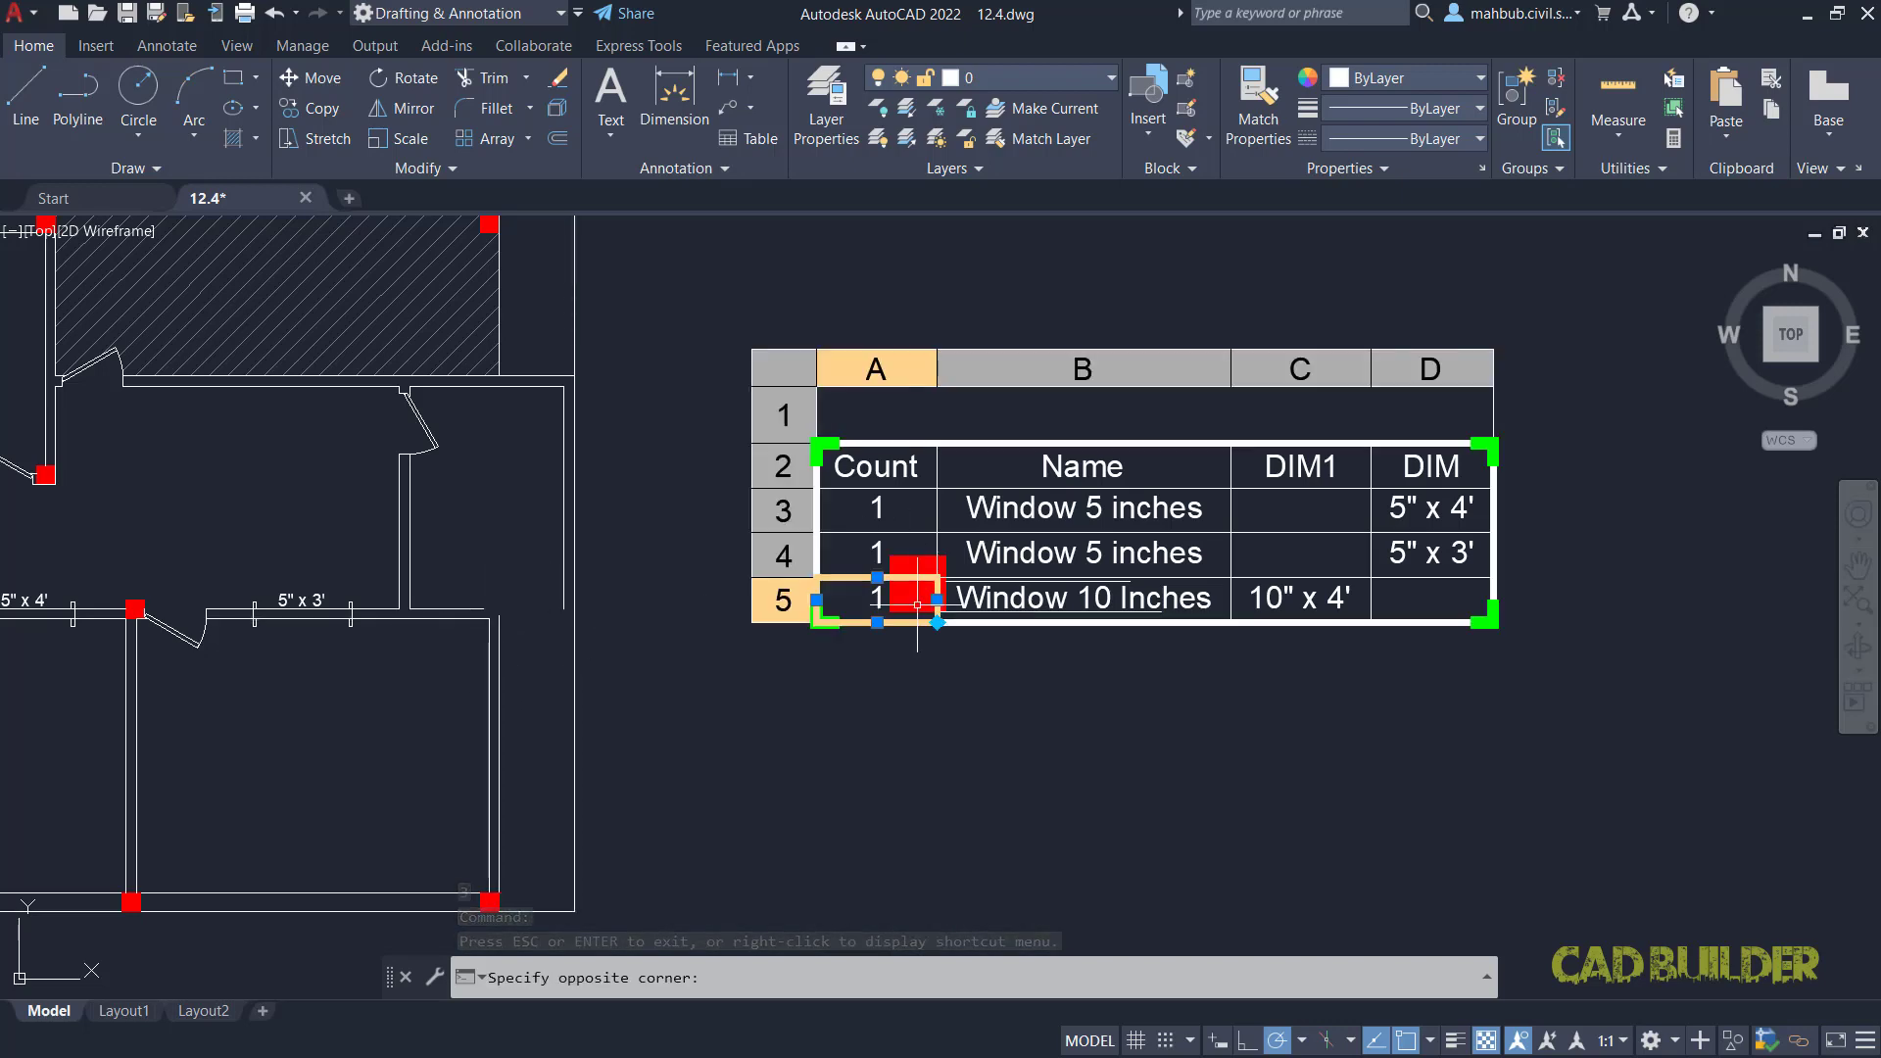
pyautogui.press('Escape')
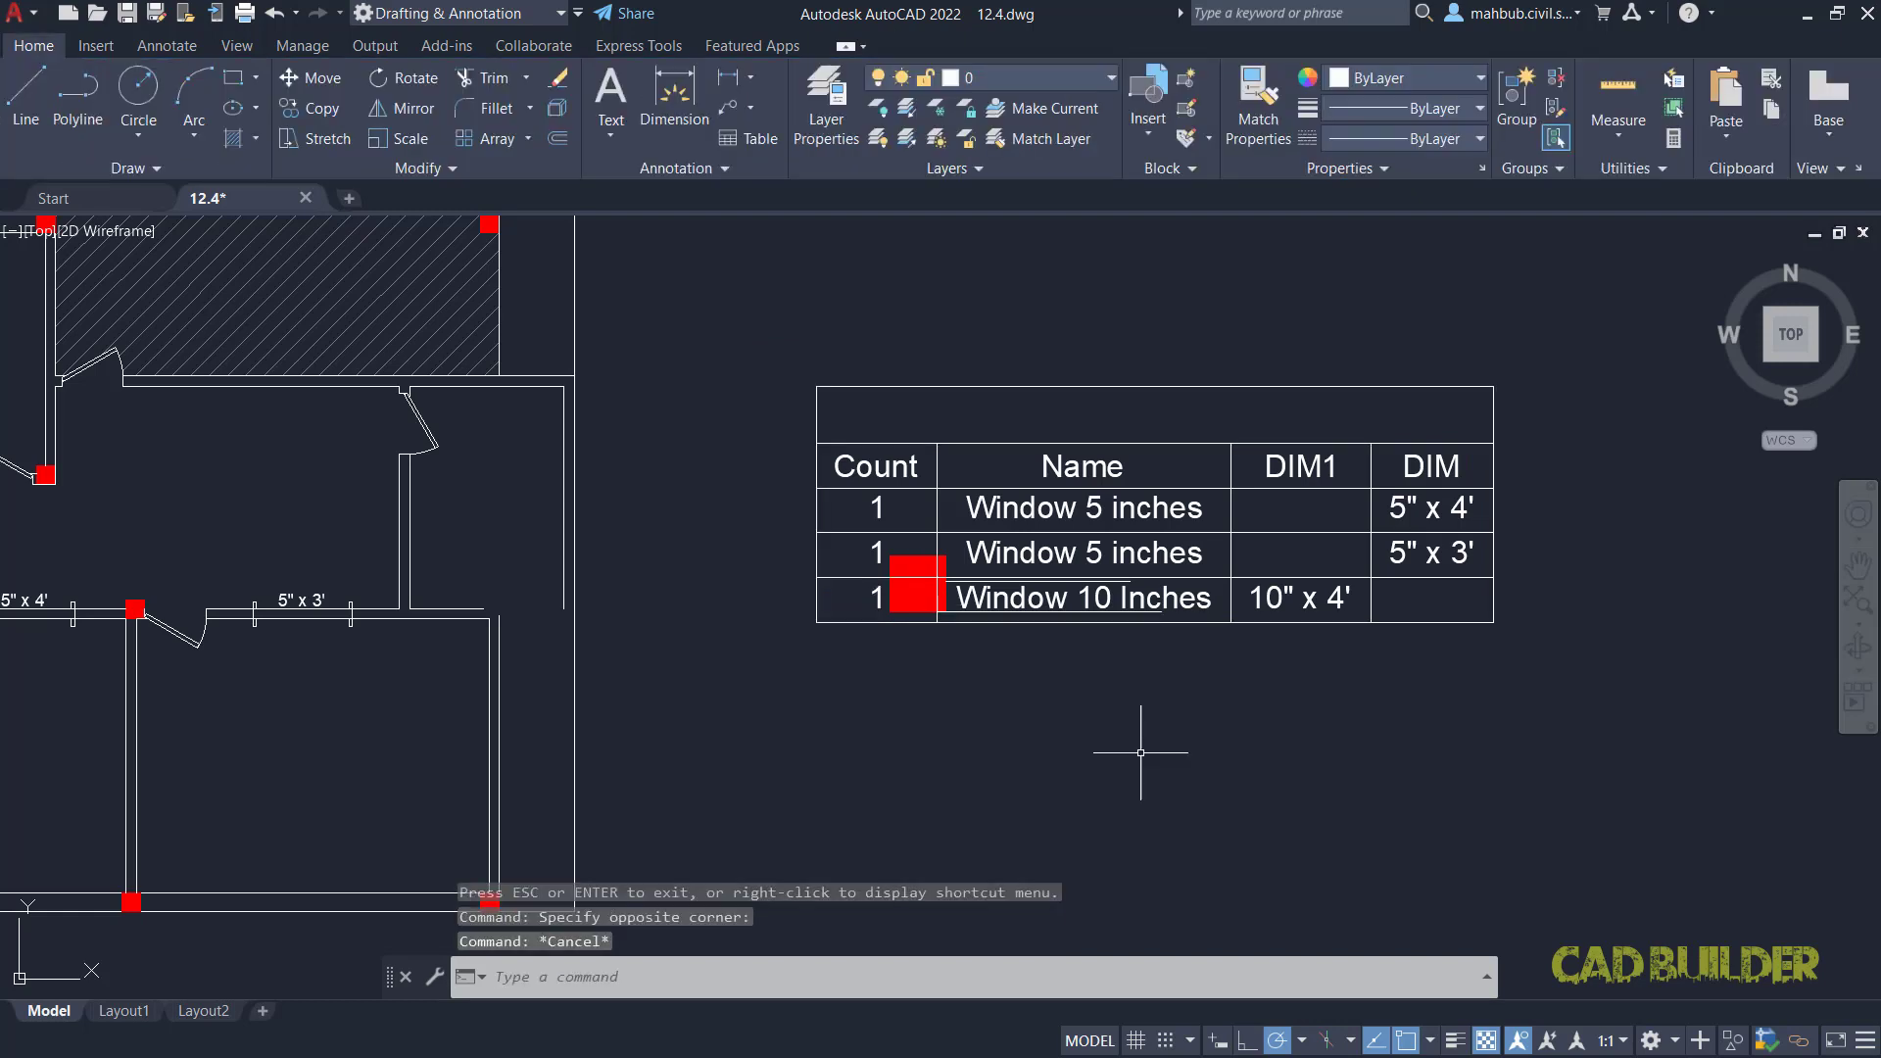
pyautogui.click(931, 565)
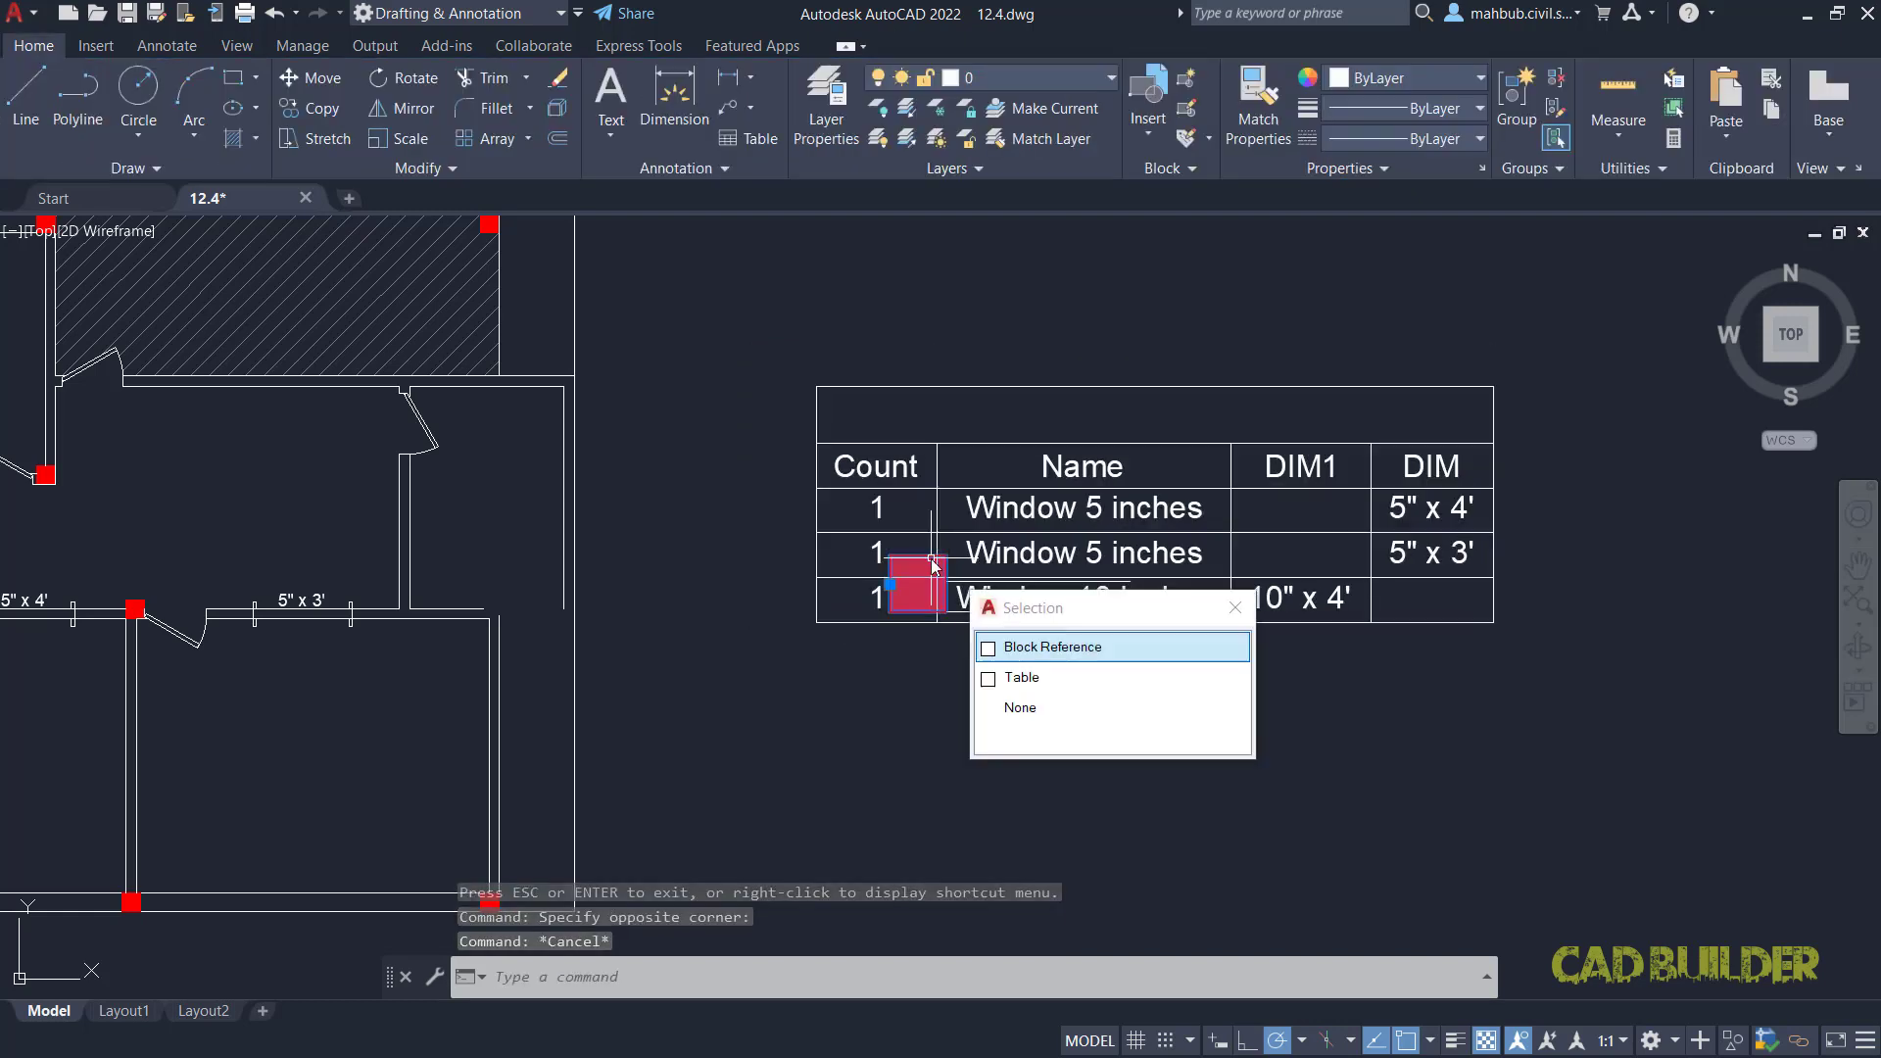
pyautogui.press('Delete')
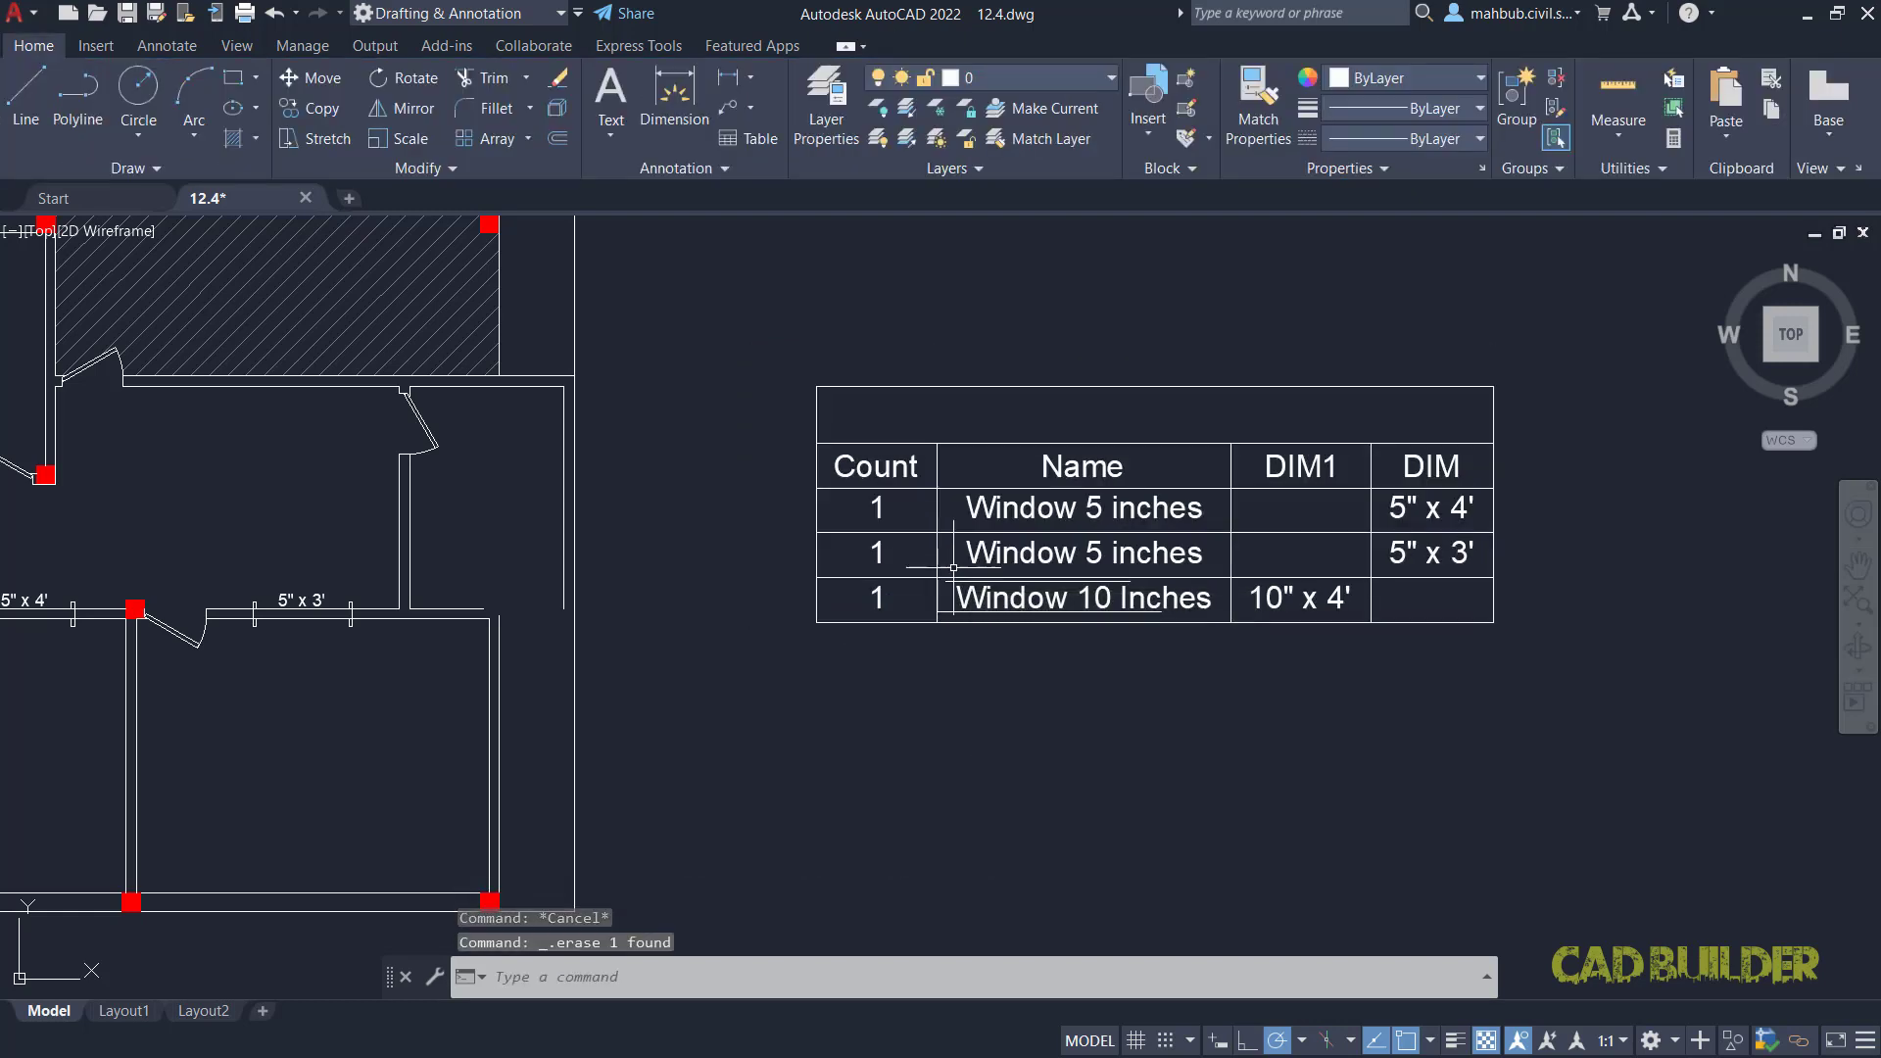
pyautogui.click(987, 610)
pyautogui.press('Delete')
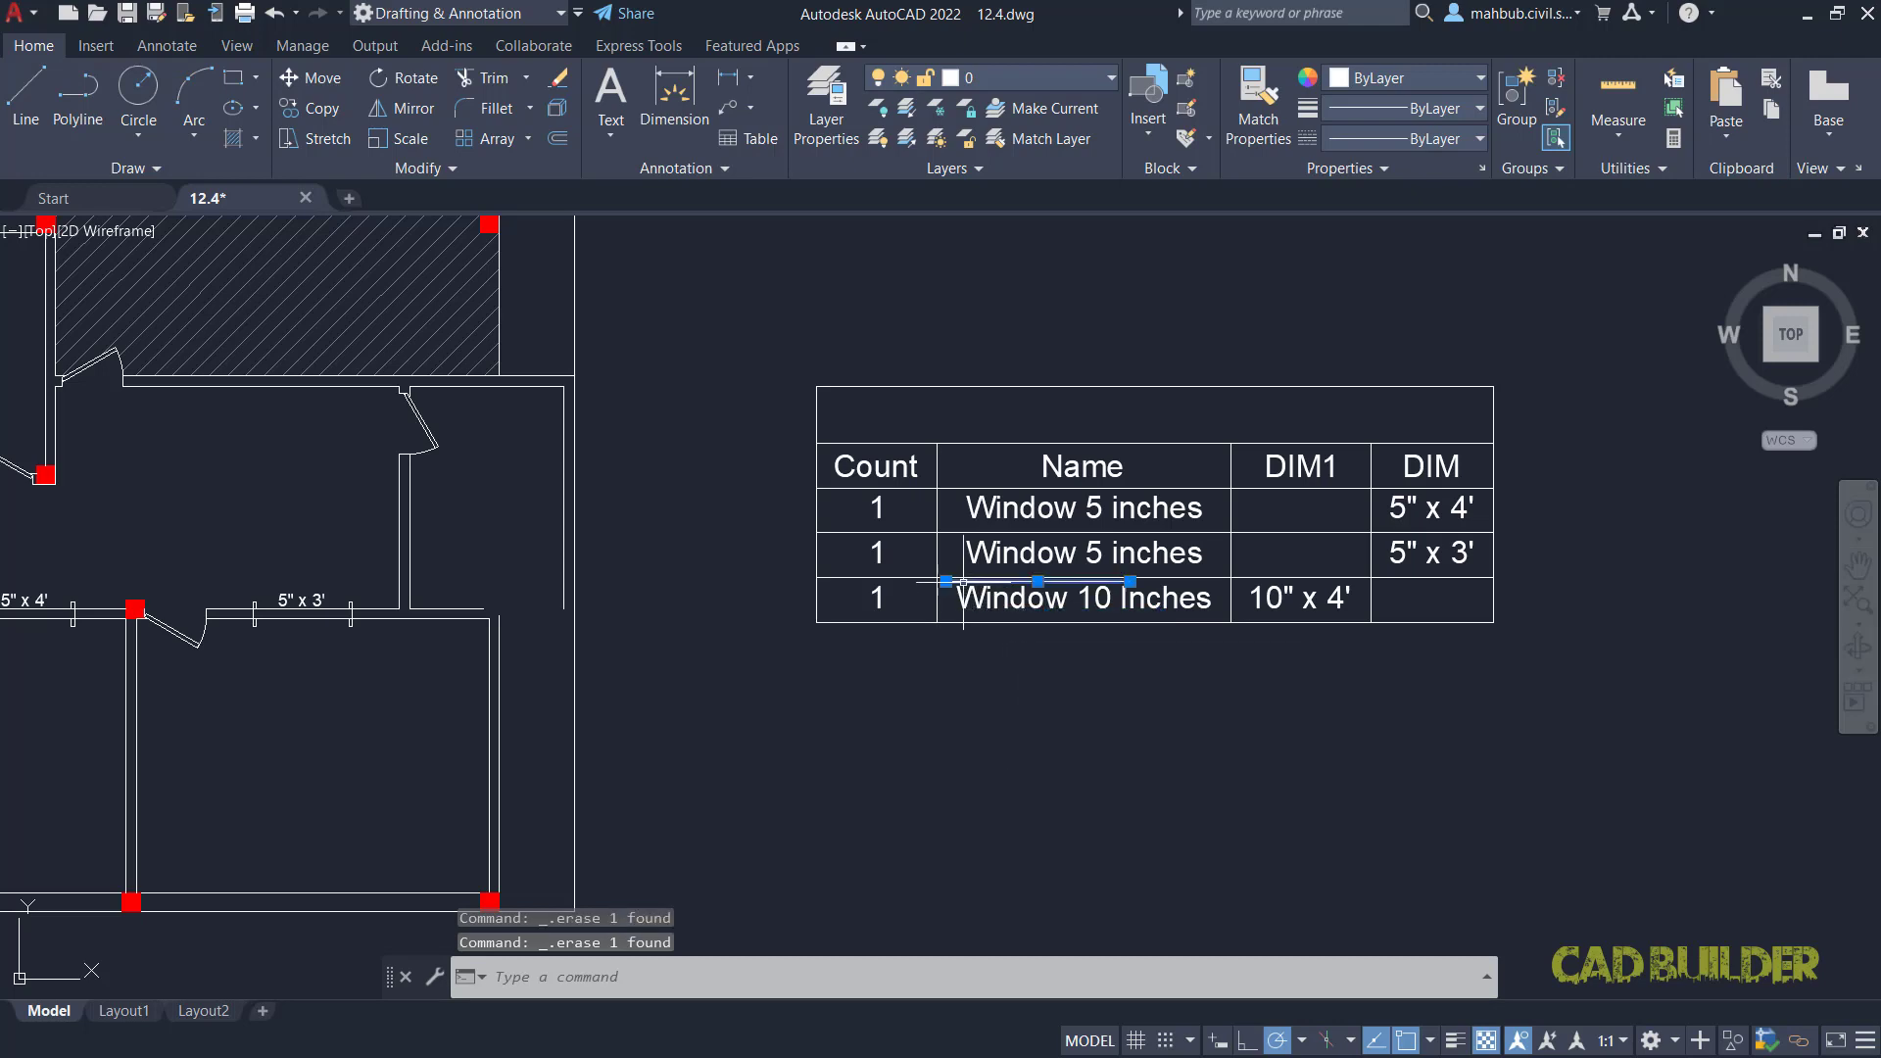
pyautogui.click(963, 581)
pyautogui.press('Escape')
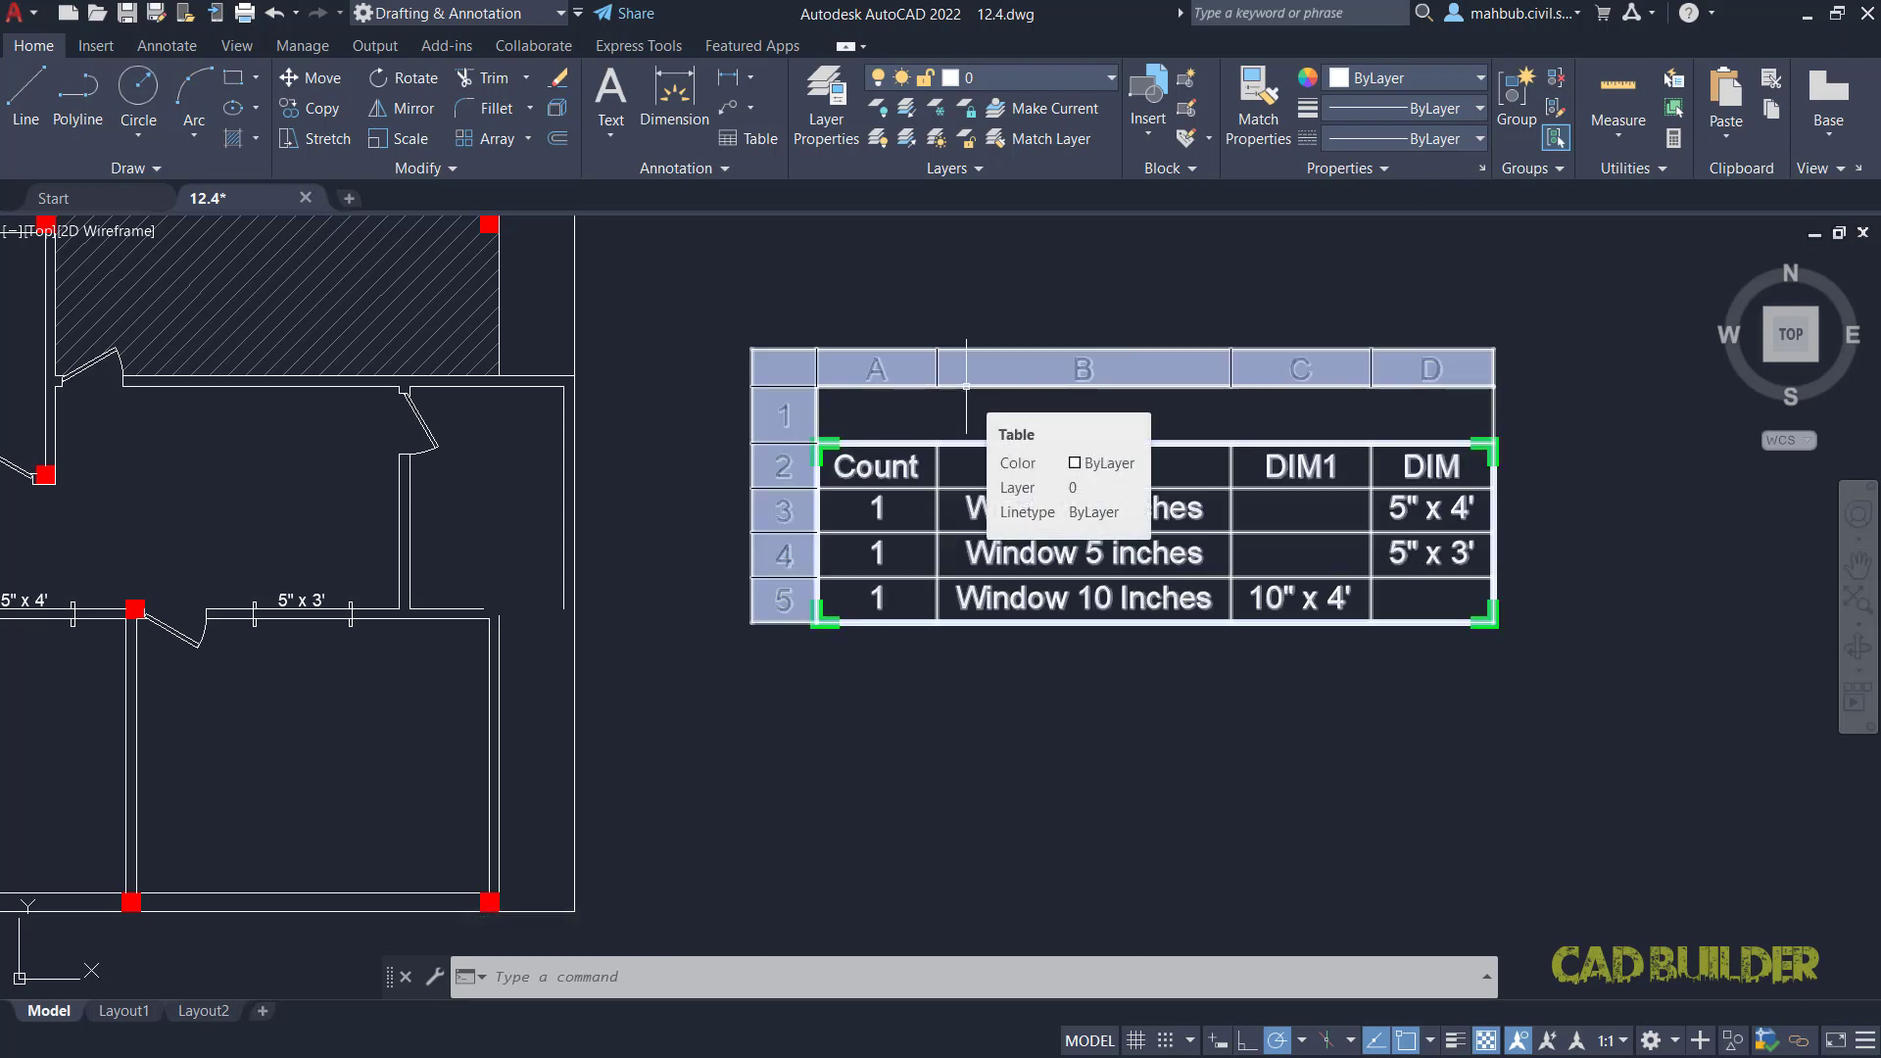
# Step: Switch to the Windows desktop and move the ATT DATA.xls file to an empty area away from the other icons
pyautogui.scroll(-2, 1514, 407)
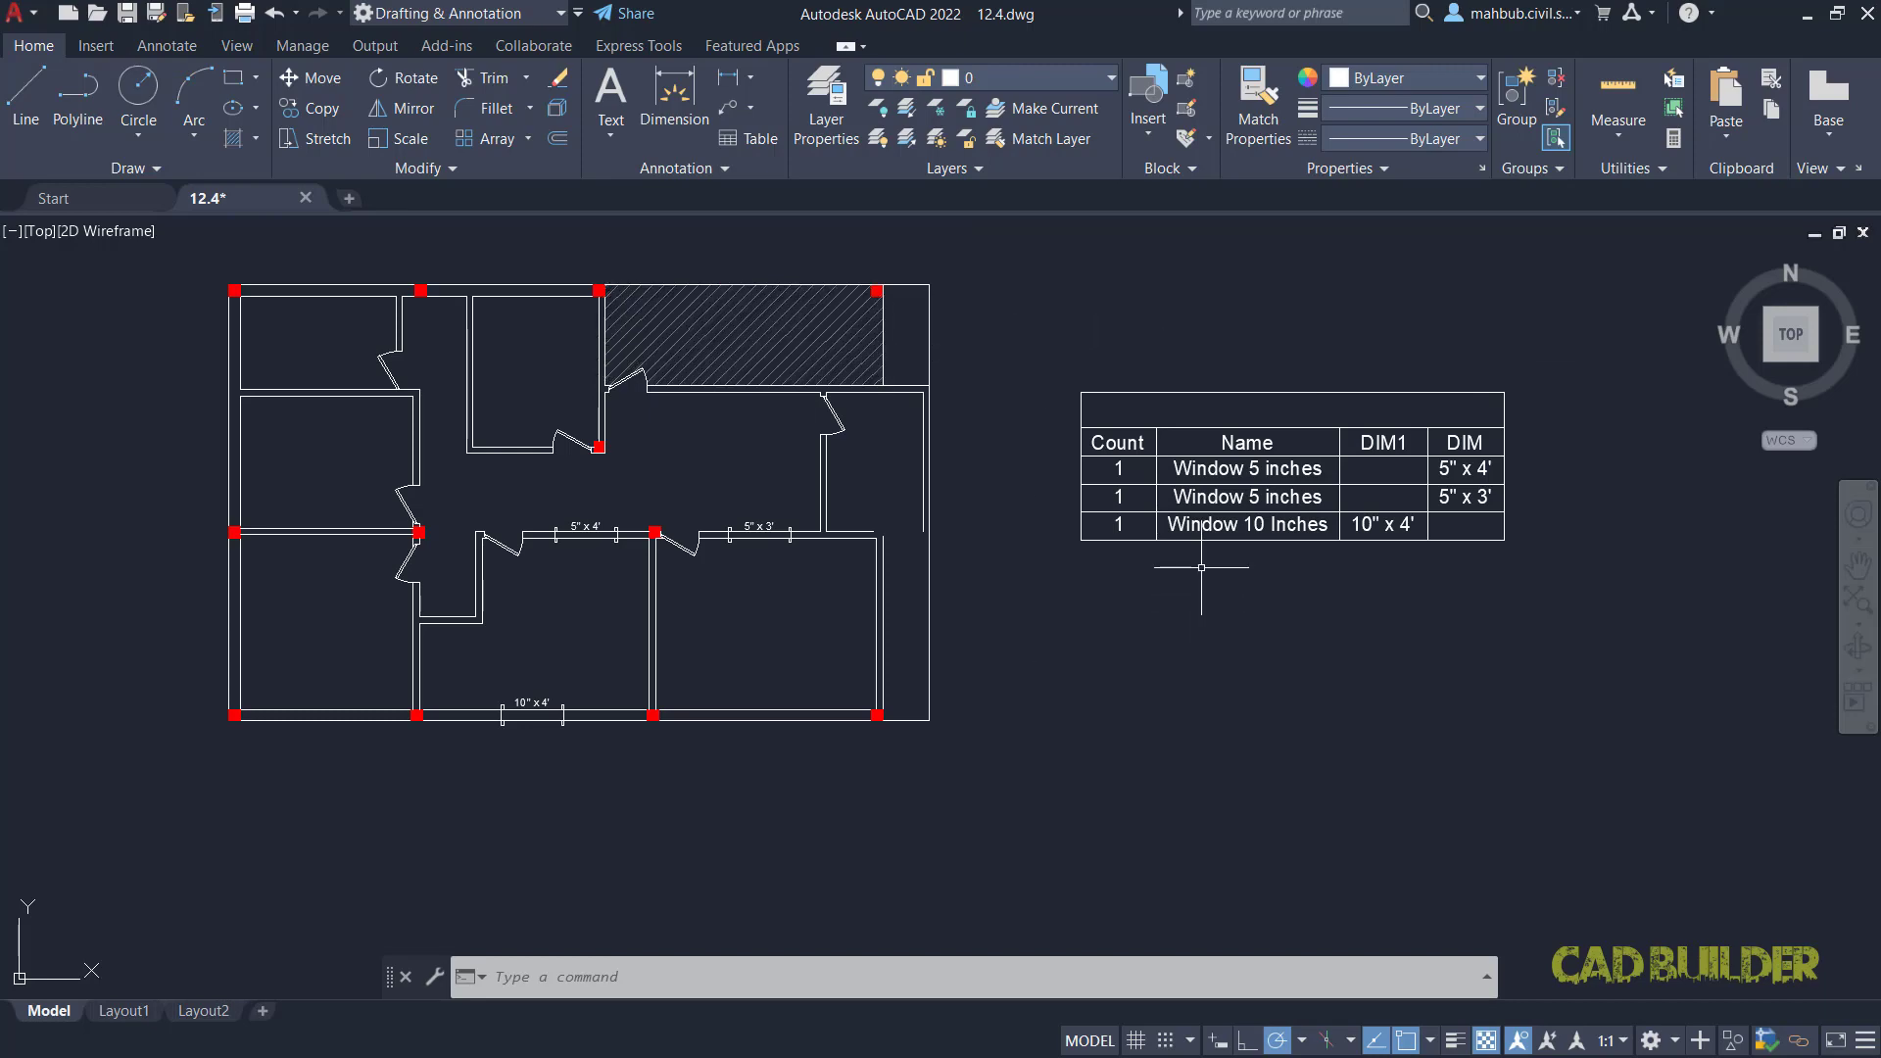
pyautogui.click(1806, 14)
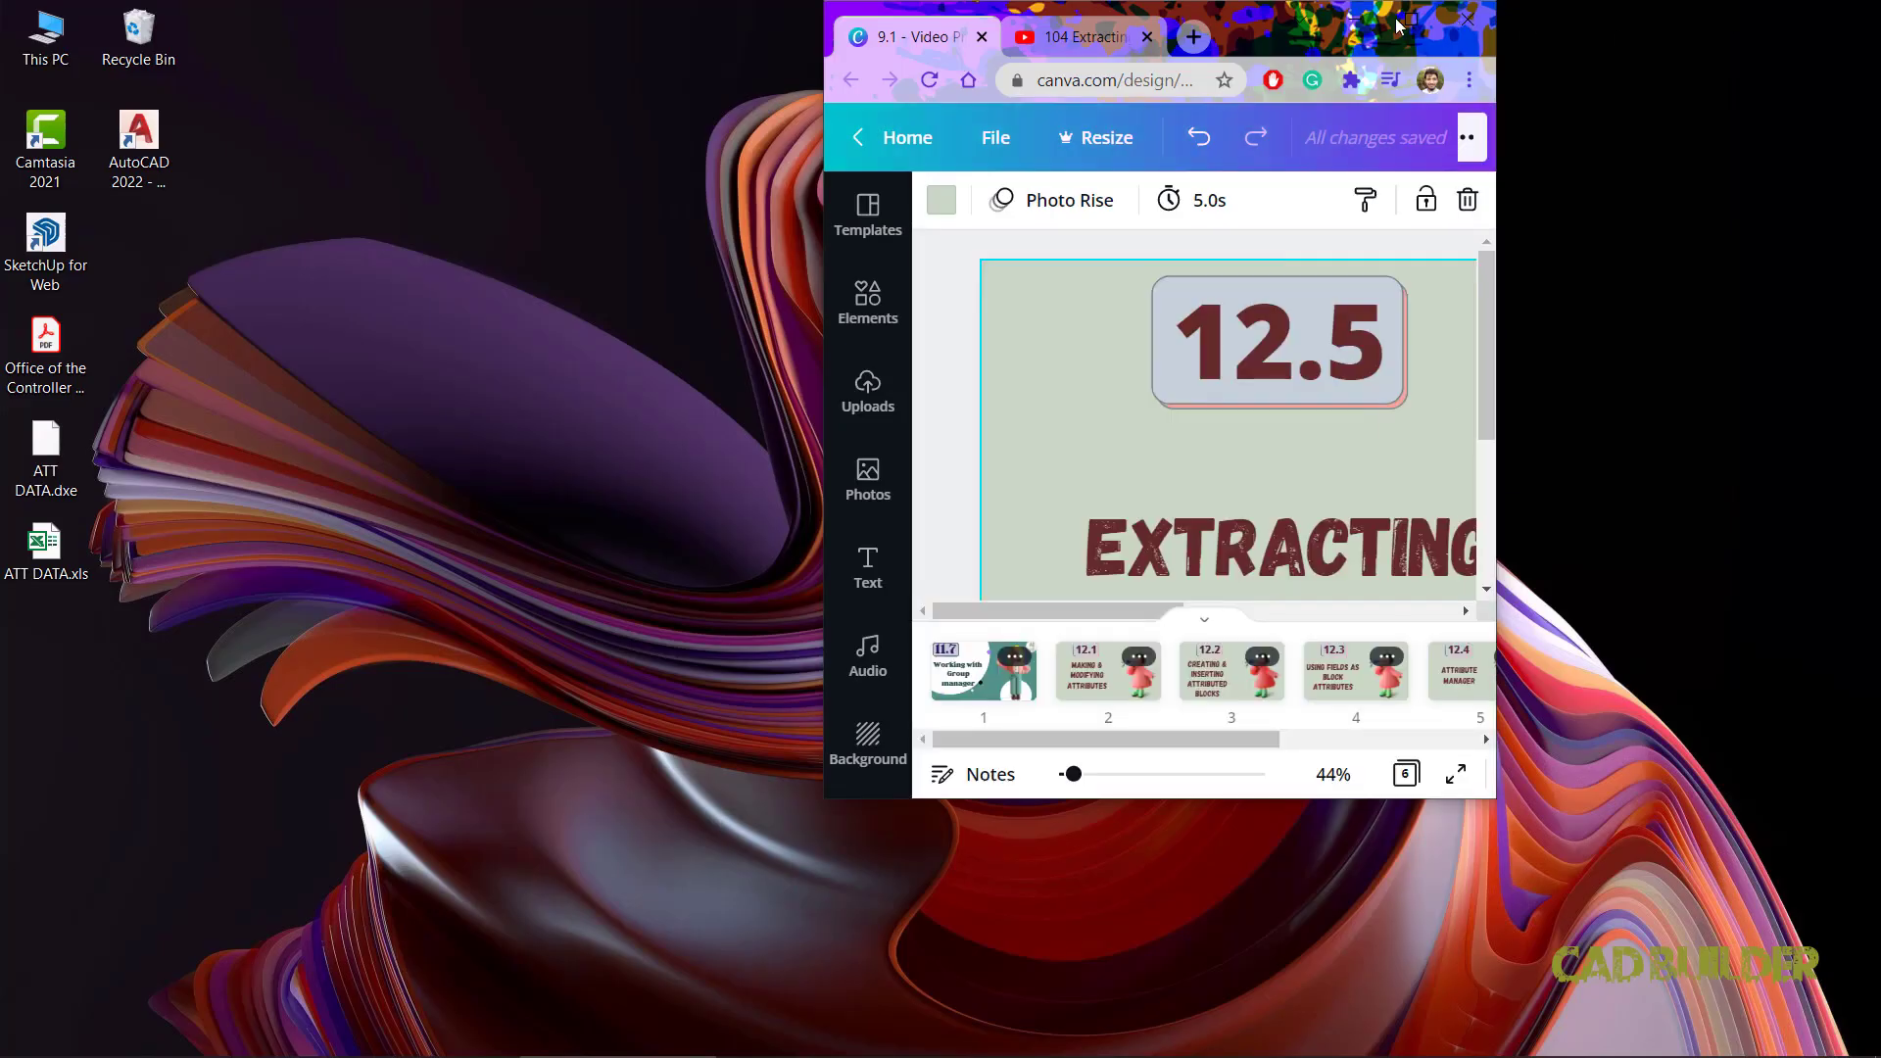
pyautogui.click(1358, 21)
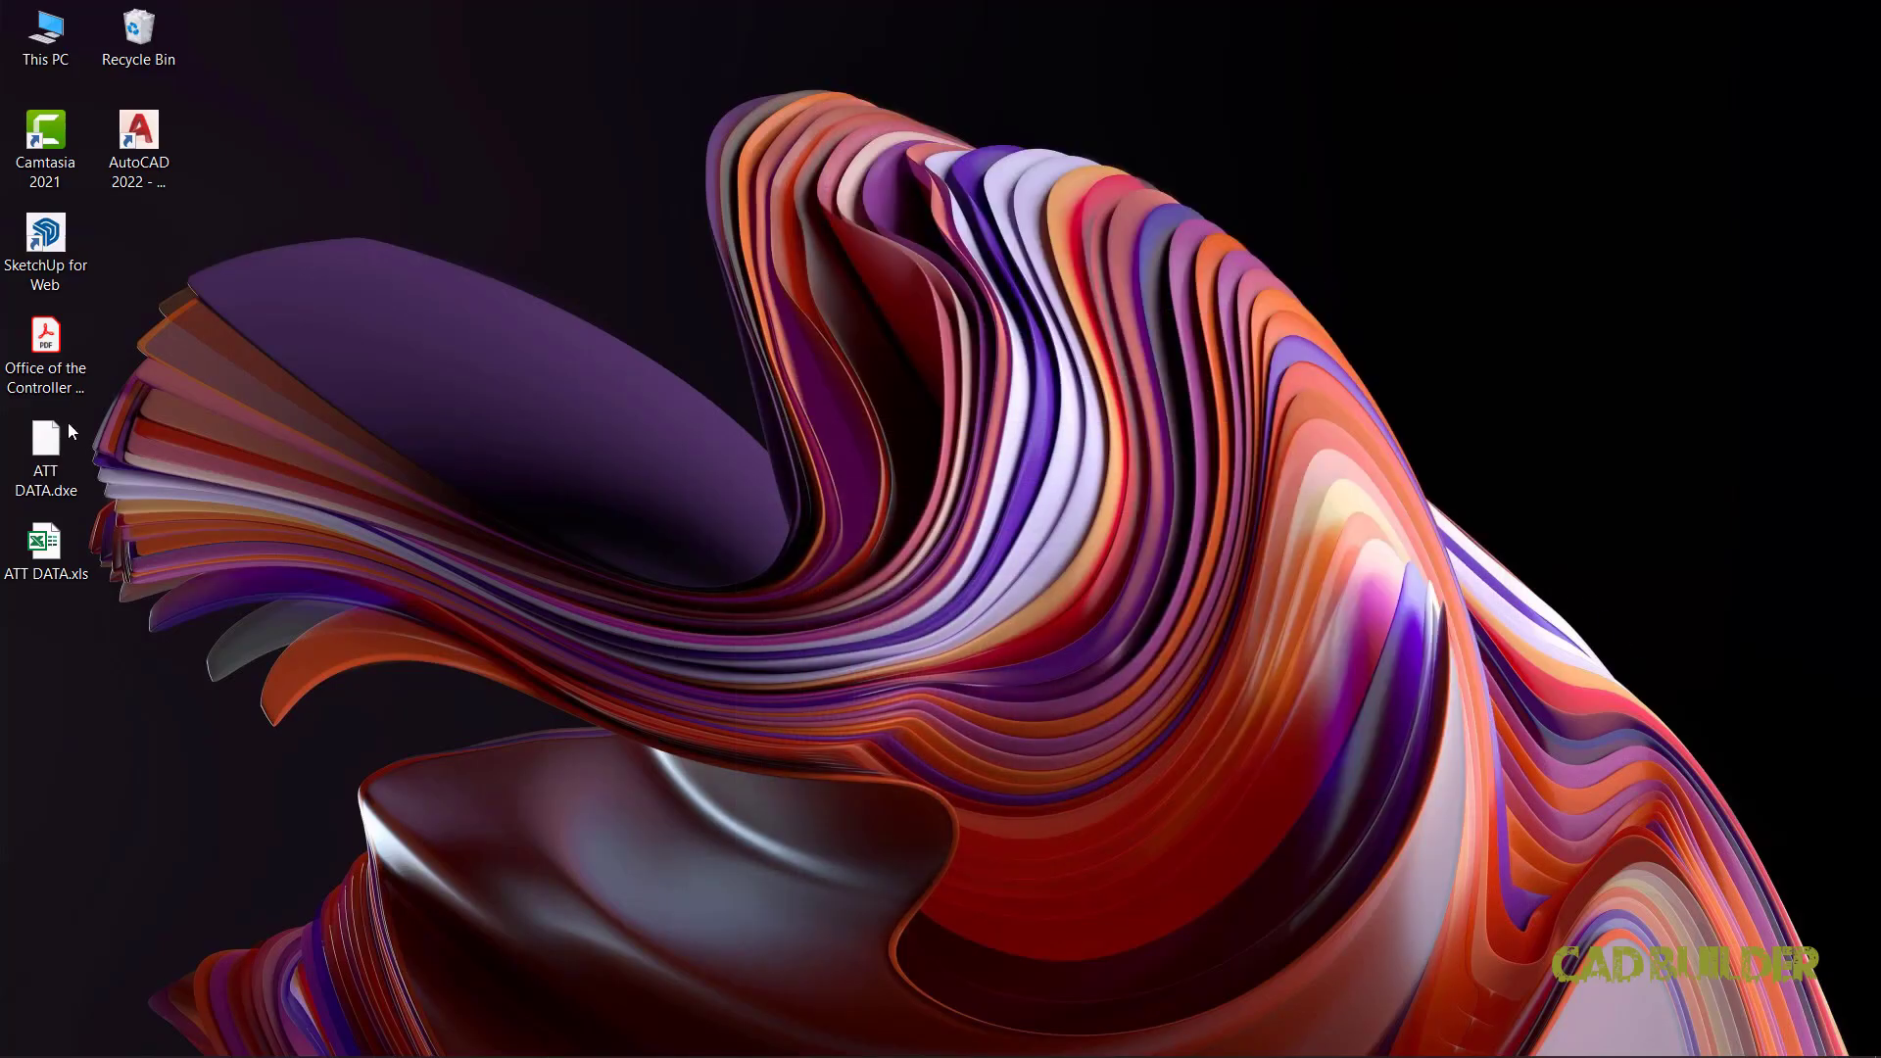
pyautogui.moveTo(55, 573); pyautogui.dragTo(570, 174)
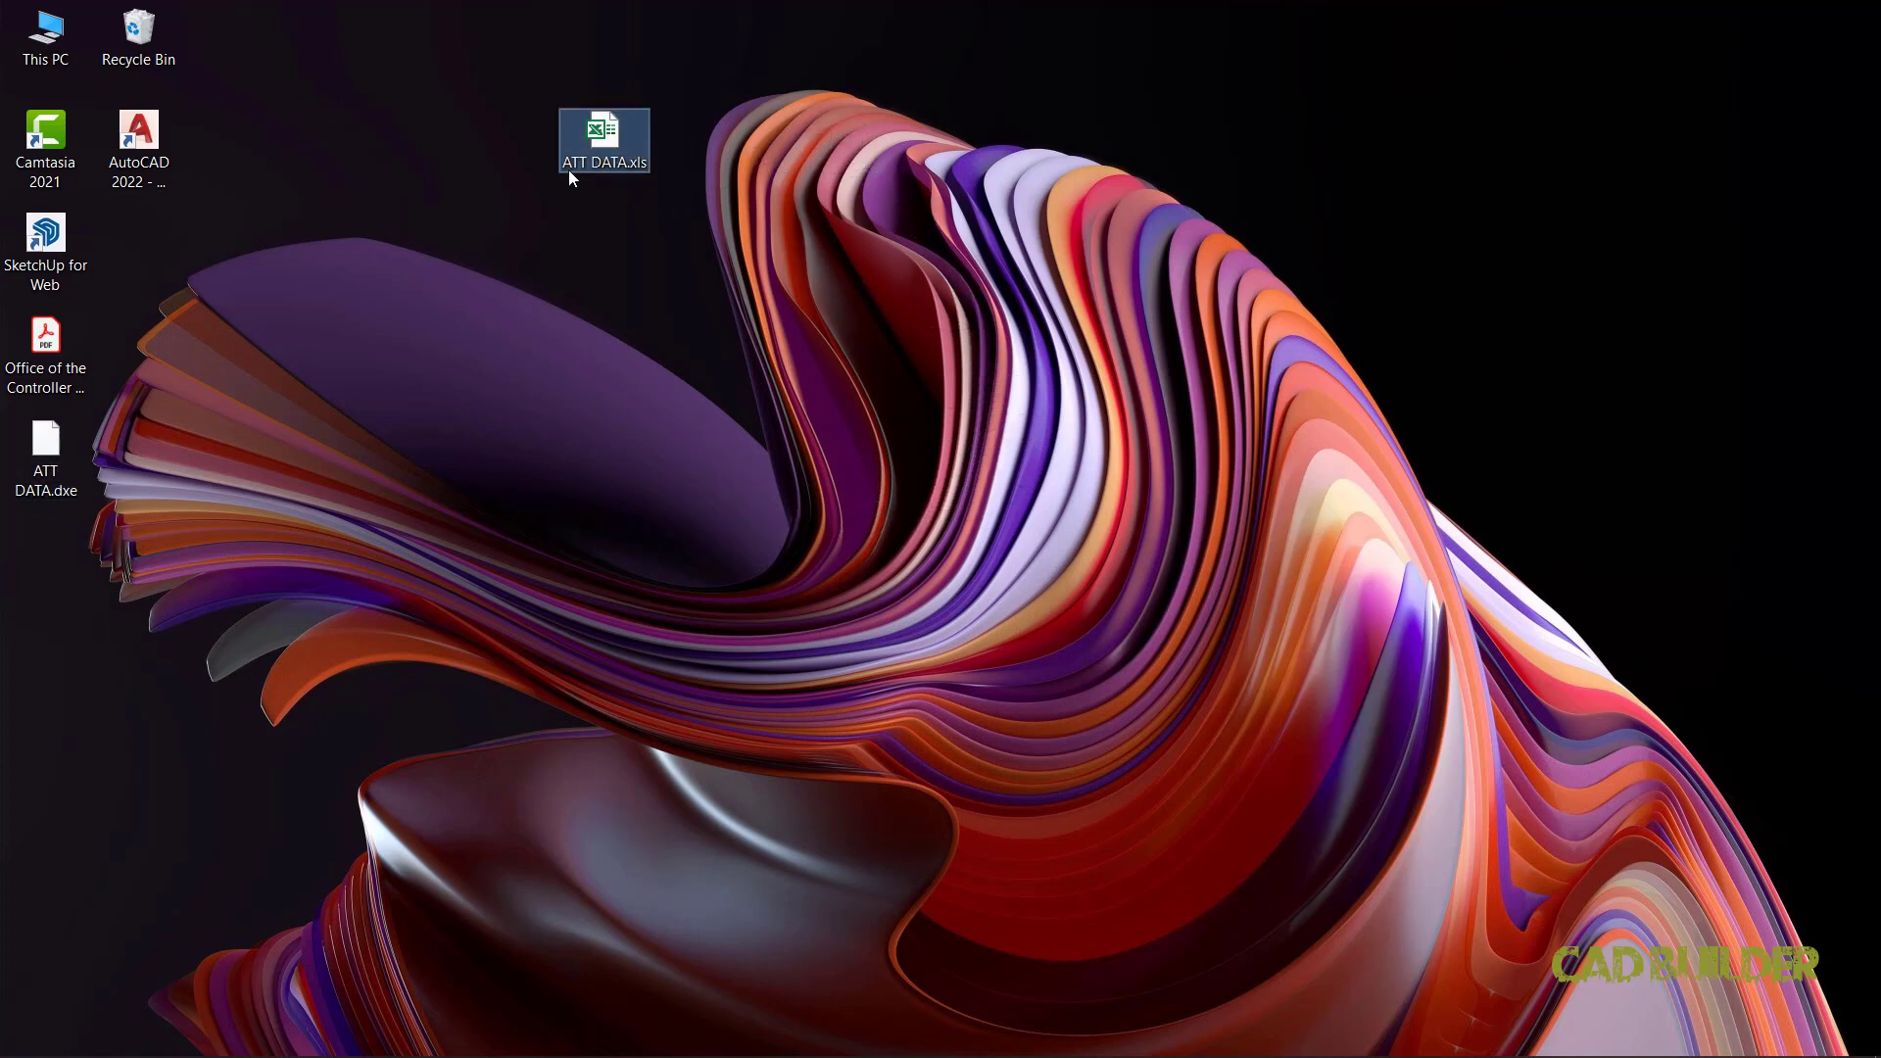
# Step: Open ATT DATA.xls in Excel to check the extracted window attributes, close it and return to the AutoCAD drawing
pyautogui.doubleClick(628, 142)
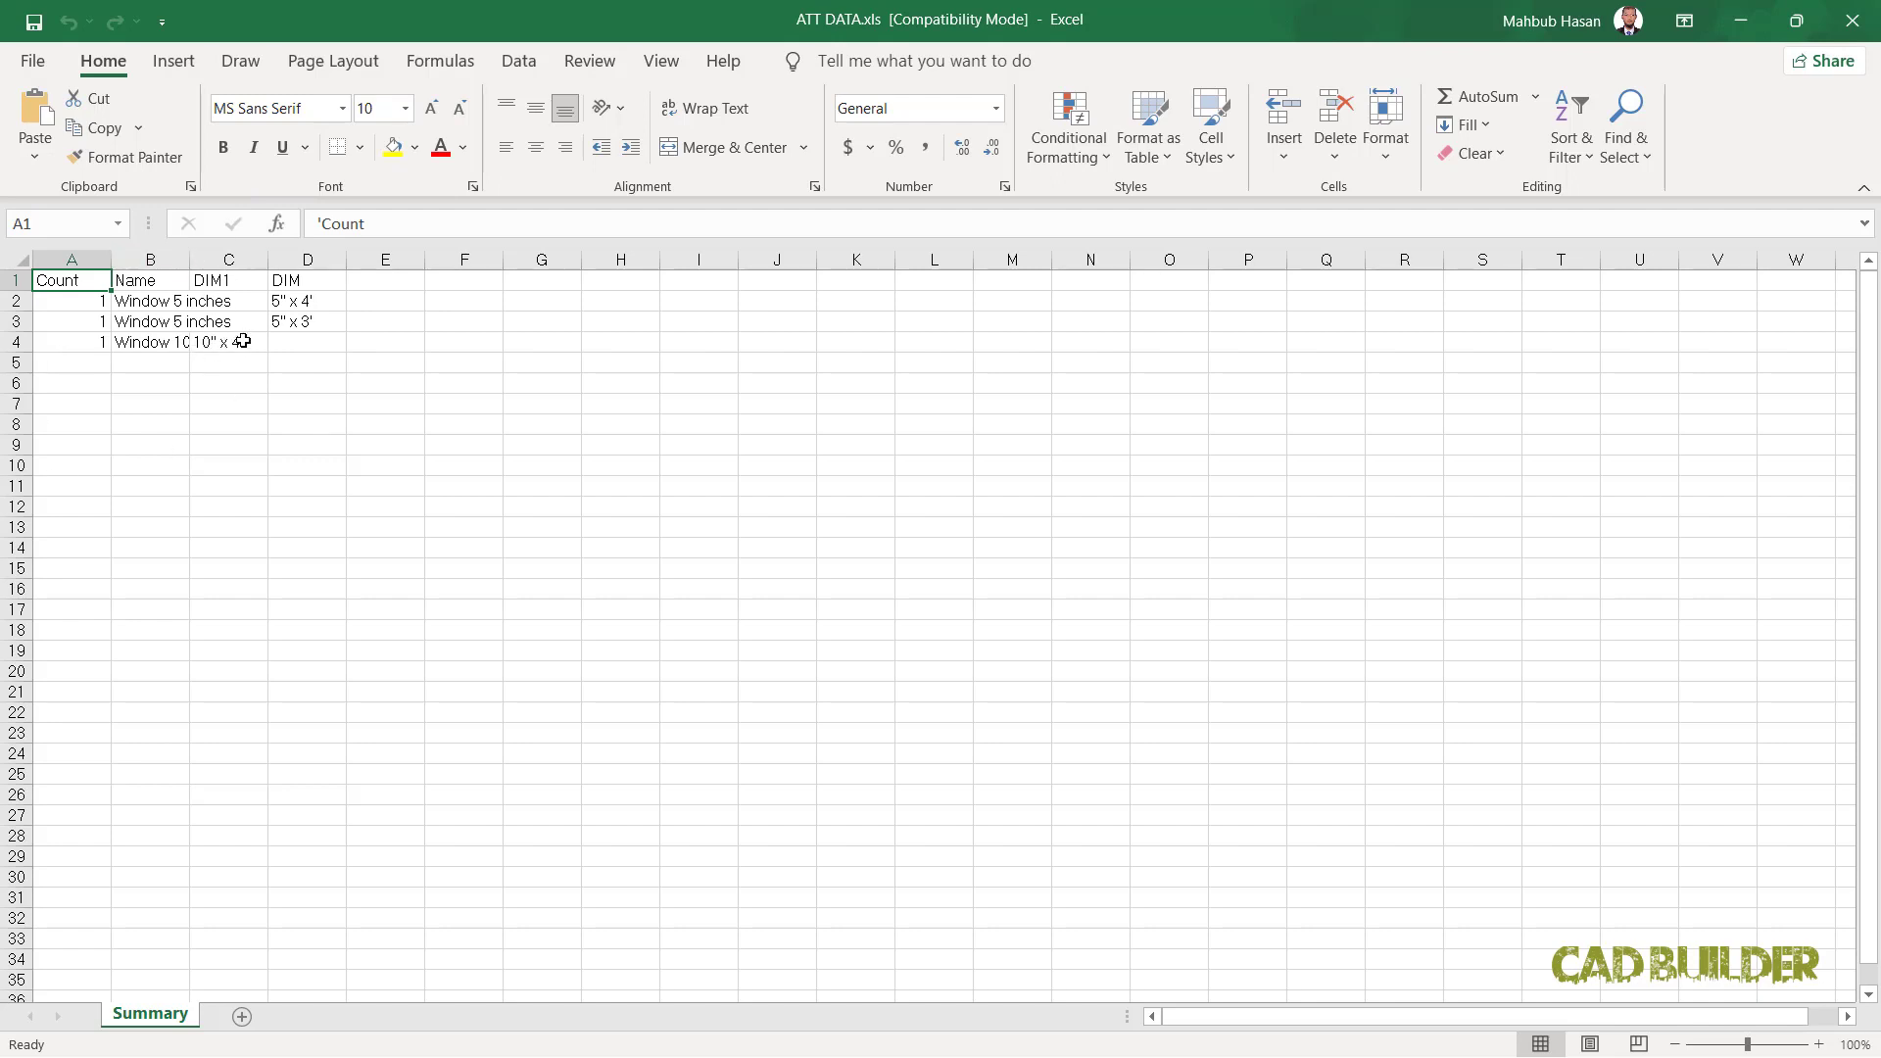
pyautogui.click(1851, 19)
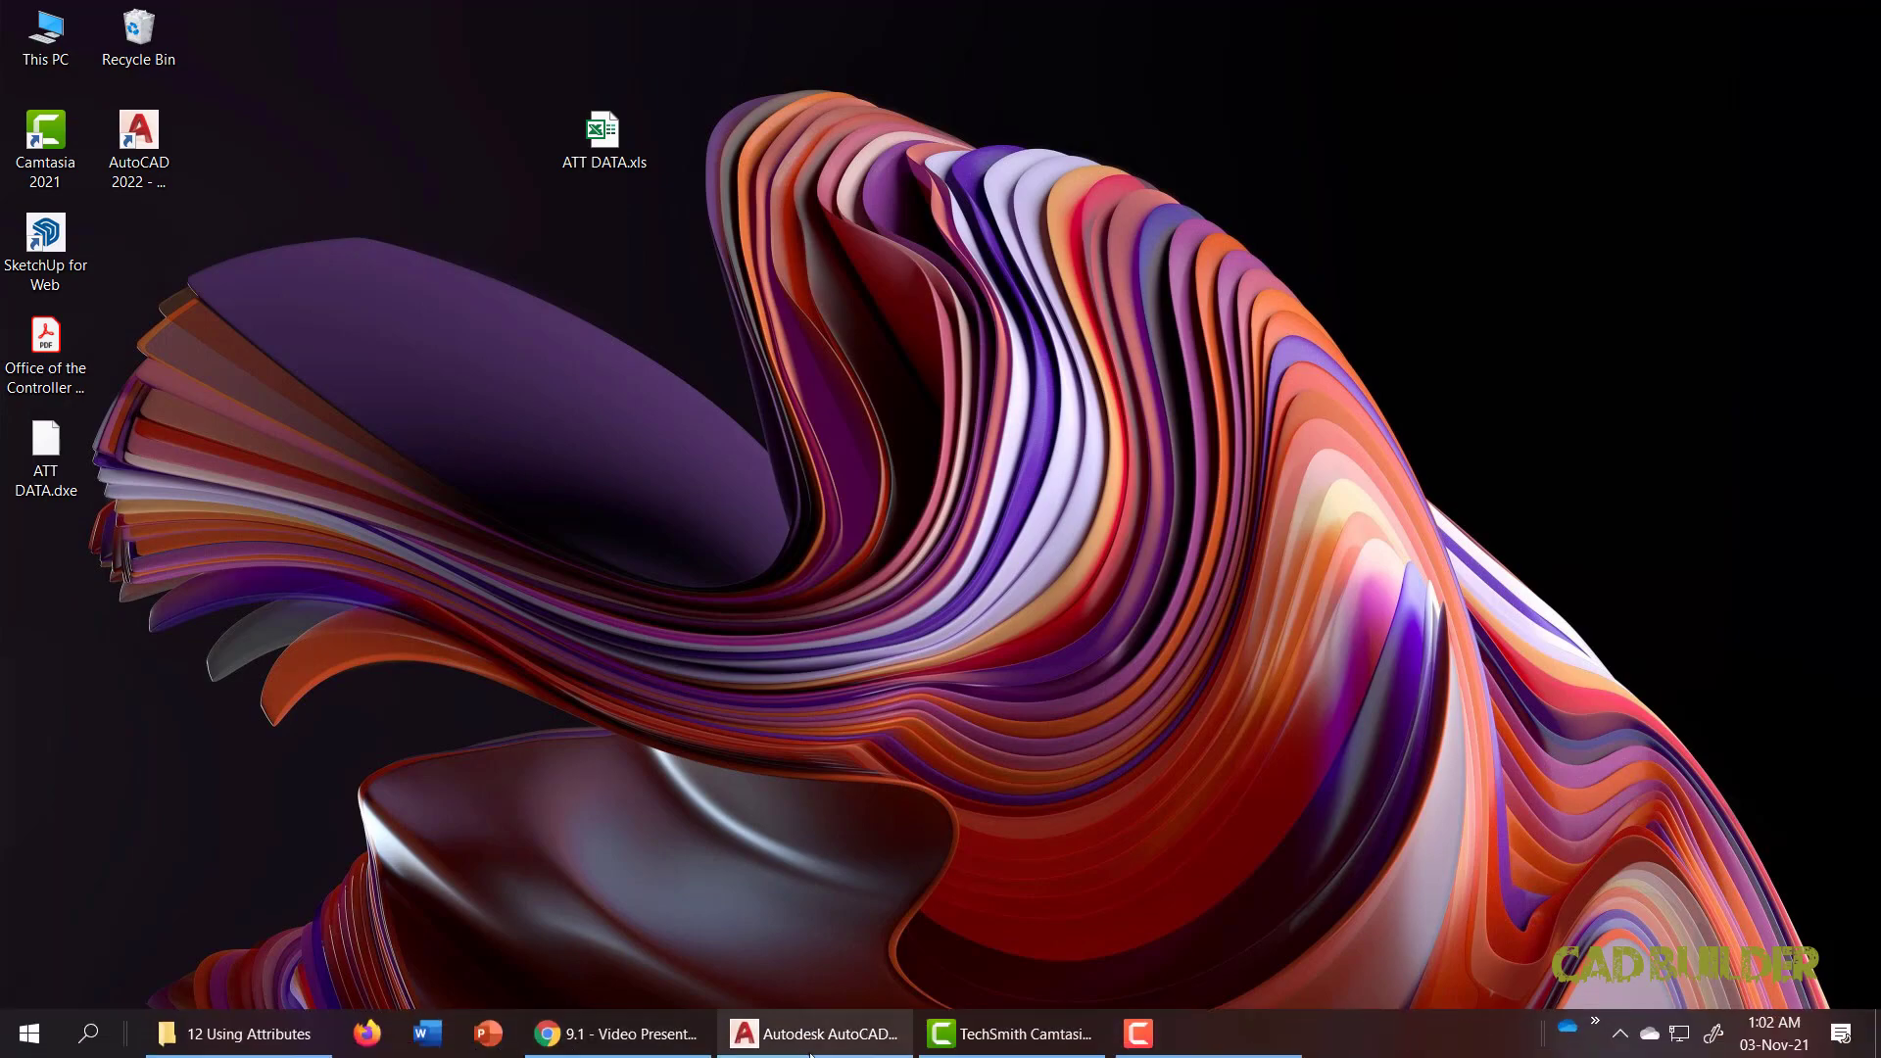
pyautogui.click(813, 1035)
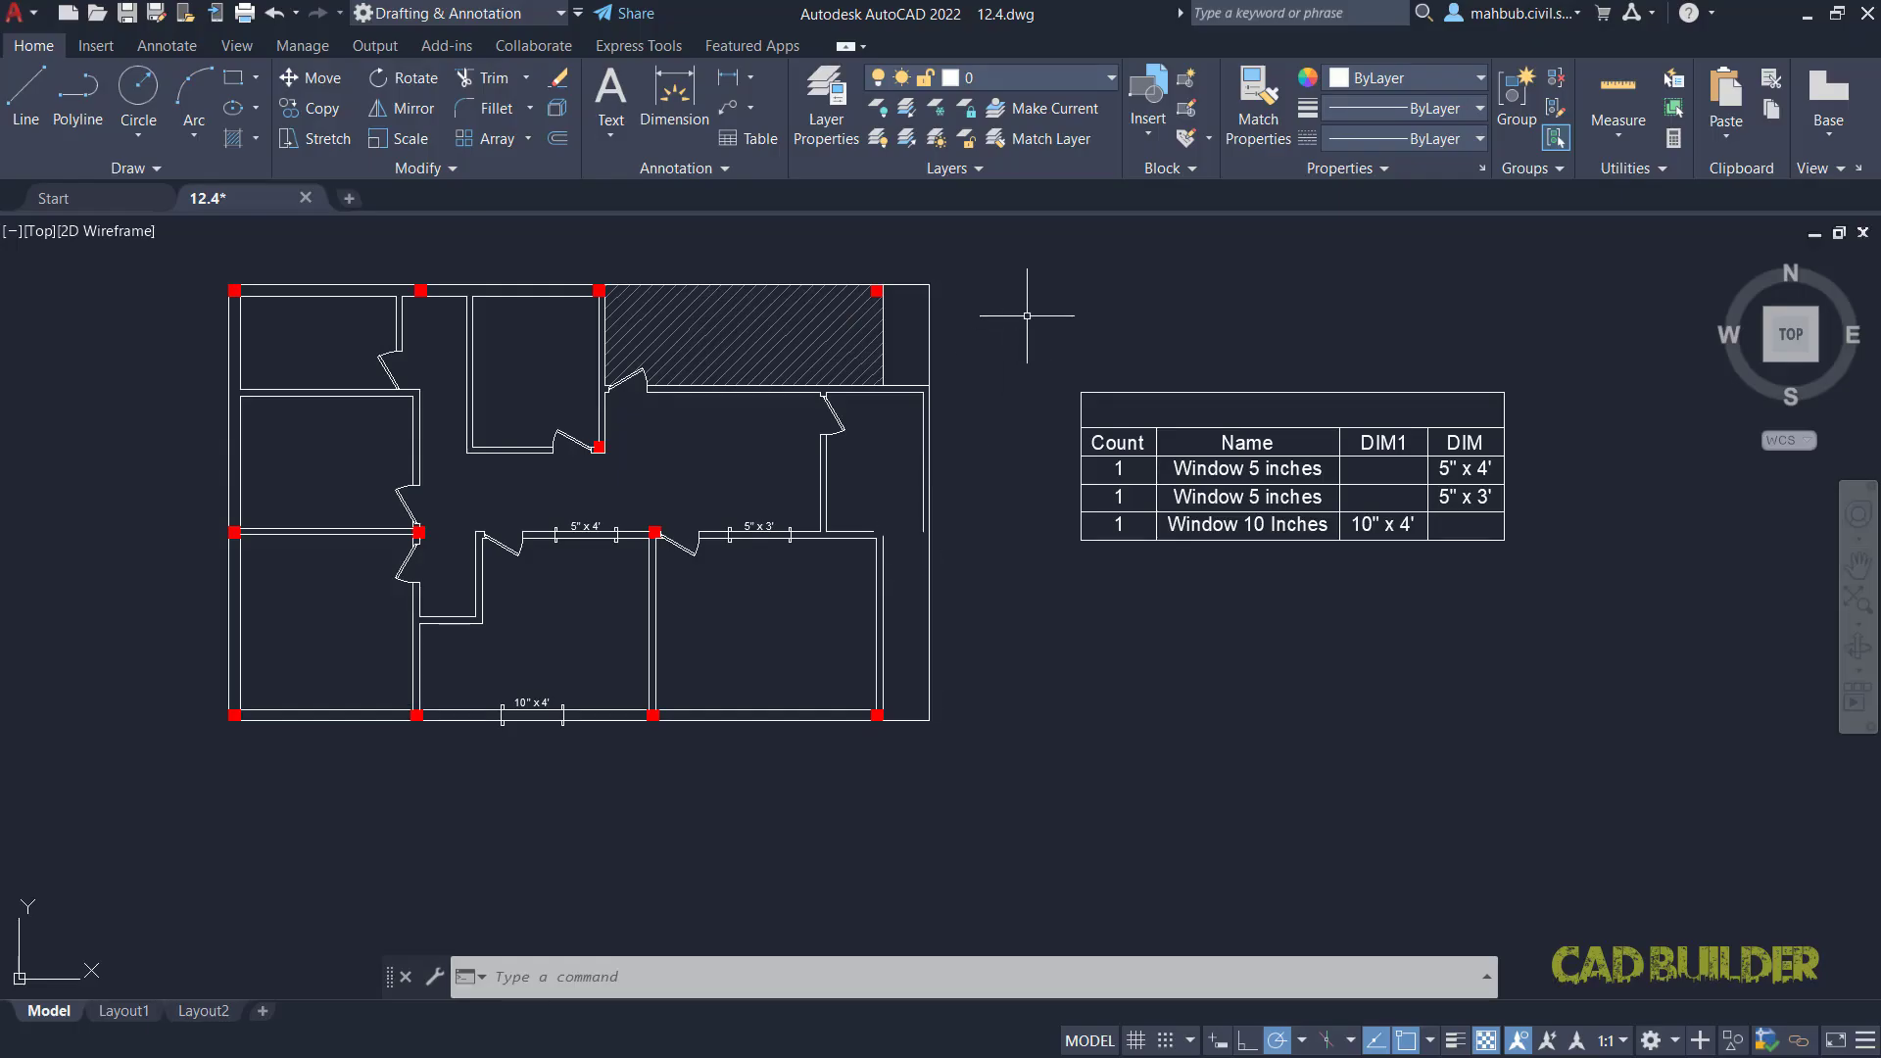